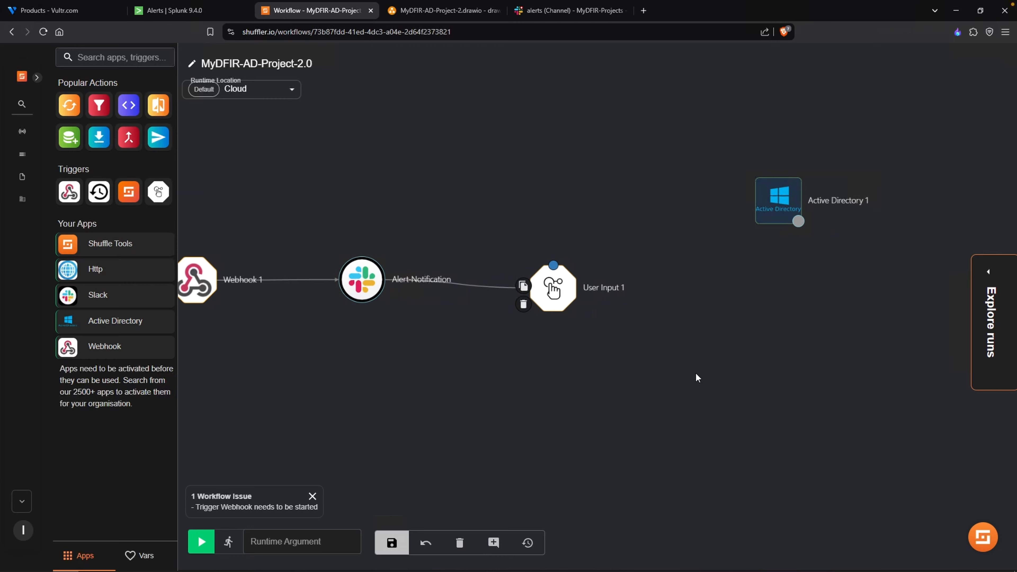
- Connect the User Input 1 node to the Active Directory 1 node and open the Active Directory authentication form
{"action": "left_click_drag", "start_coordinate": [553, 265], "coordinate": [755, 265]}
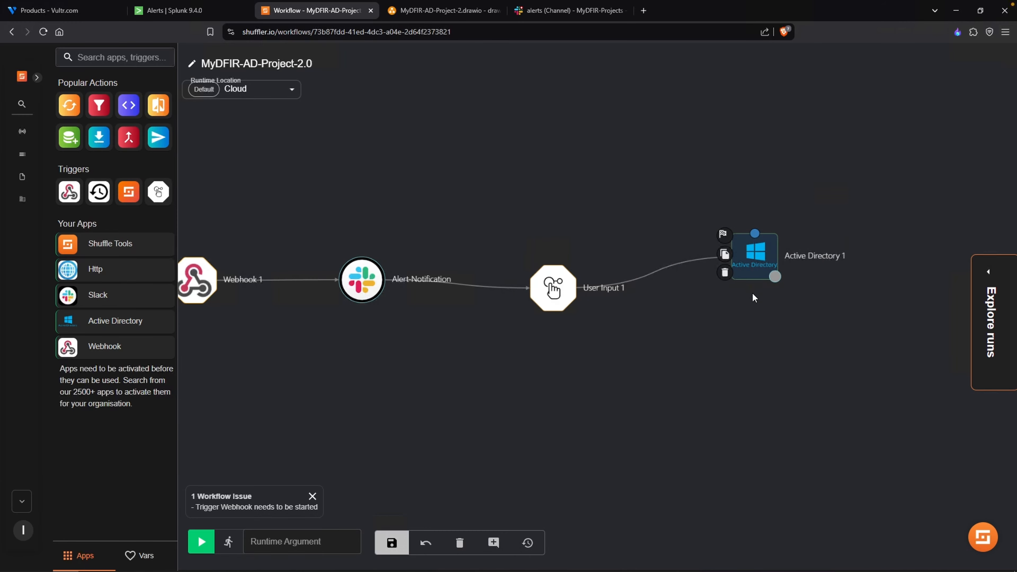
{"action": "left_click", "coordinate": [753, 267]}
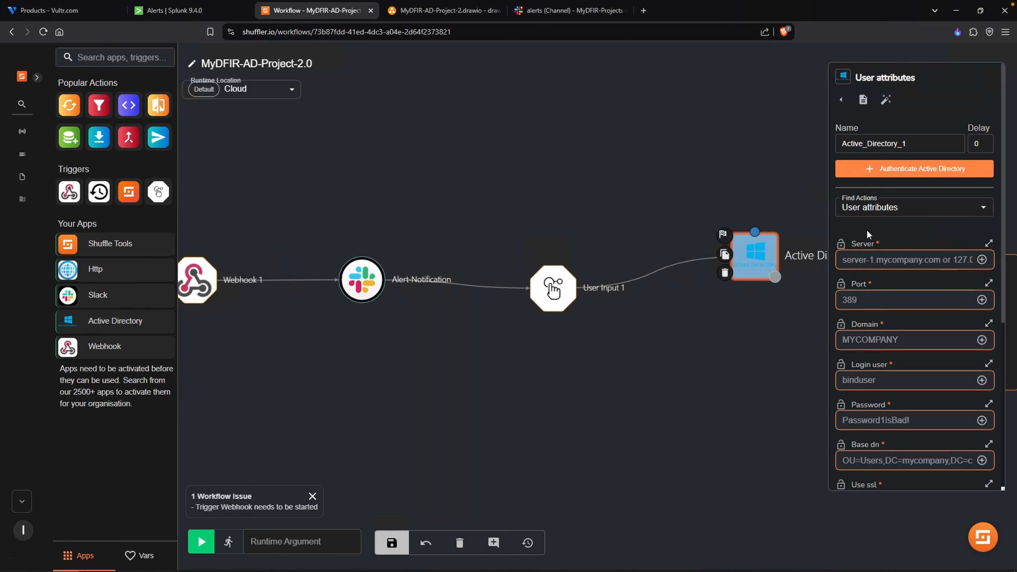
{"action": "left_click", "coordinate": [984, 207]}
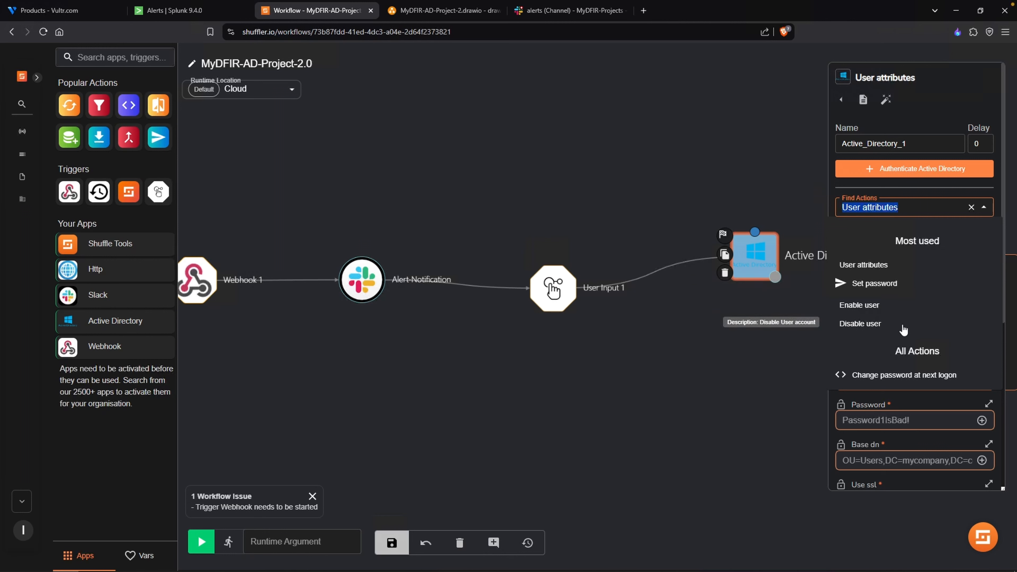
{"action": "left_click", "coordinate": [894, 207]}
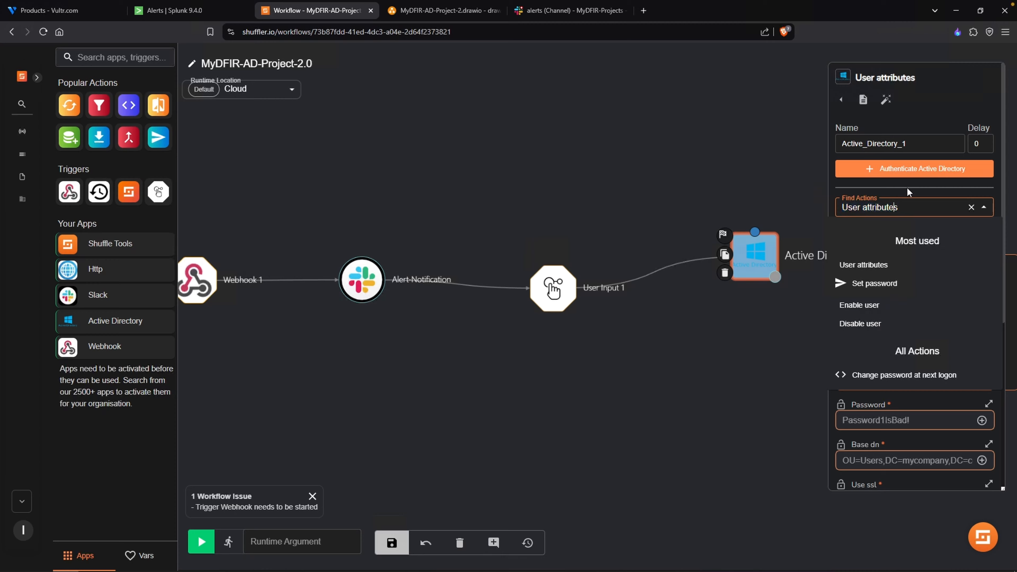
{"action": "left_click", "coordinate": [936, 171]}
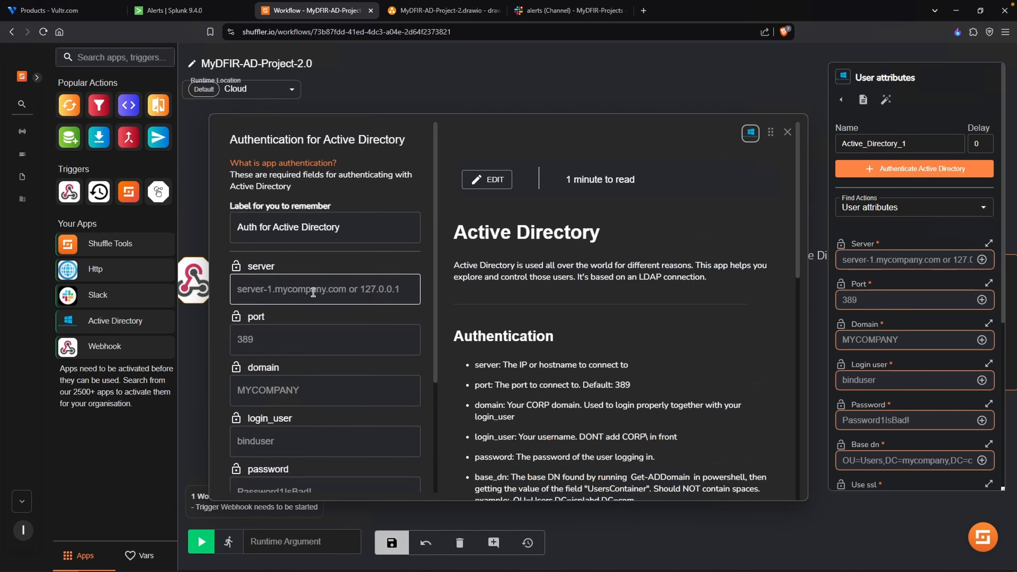
- Copy ADDC01's public IP address 155.138.149.136 from the AD-Project-2.txt notes into the authentication form's server field
{"action": "left_click", "coordinate": [344, 297]}
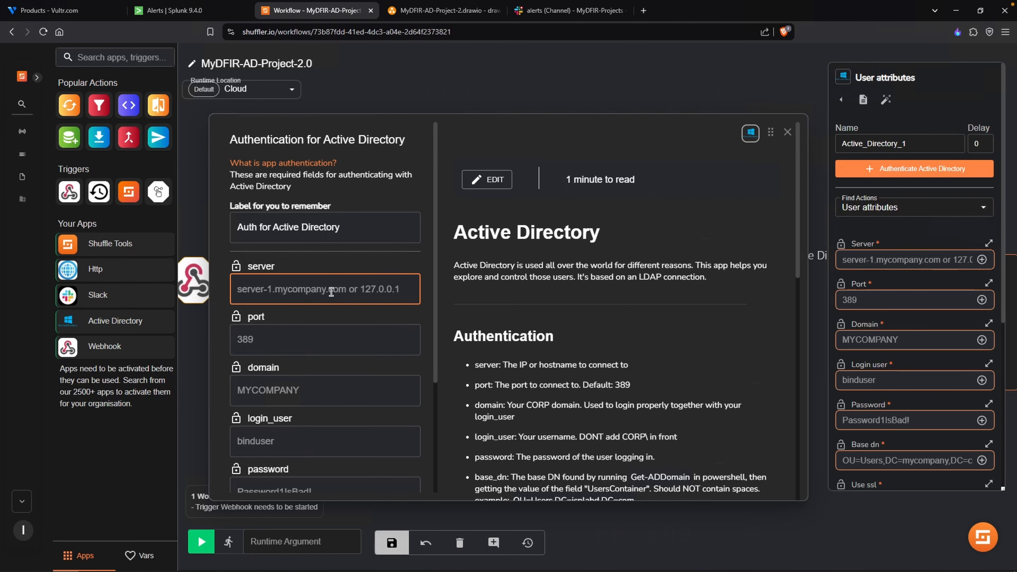
{"action": "key", "text": "alt+Tab"}
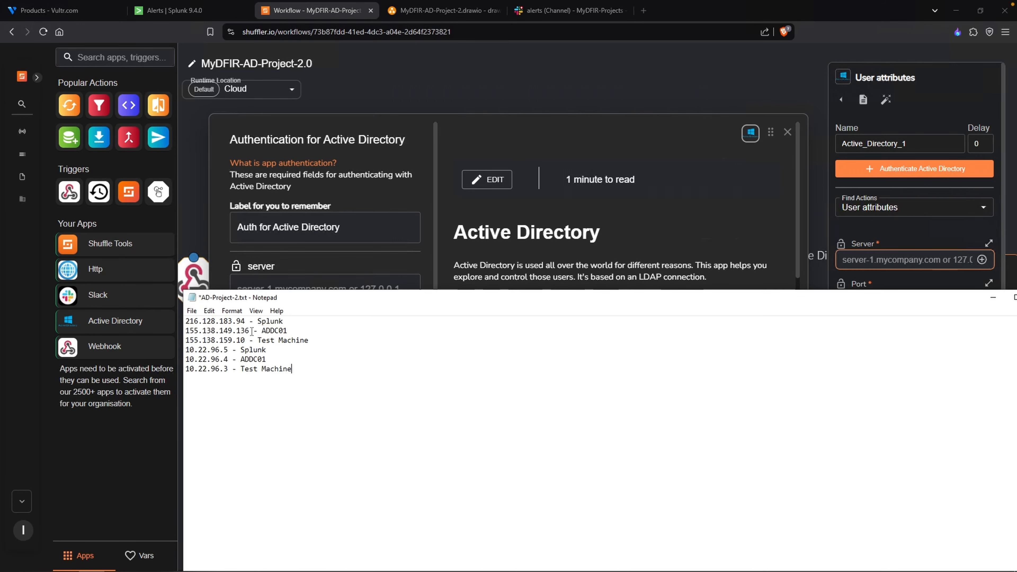
{"action": "left_click_drag", "start_coordinate": [249, 330], "coordinate": [187, 331]}
{"action": "key", "text": "ctrl+c"}
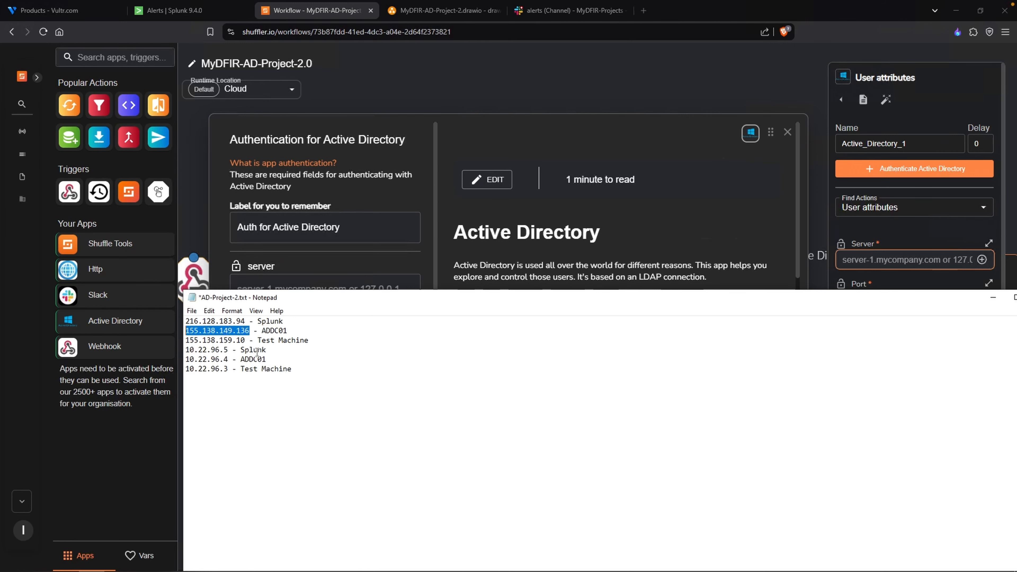
{"action": "left_click", "coordinate": [306, 283]}
{"action": "key", "text": "ctrl+v"}
- Set the authentication port to 389, the domain to MYDFIR and the login user to Administrator
{"action": "left_click", "coordinate": [244, 347]}
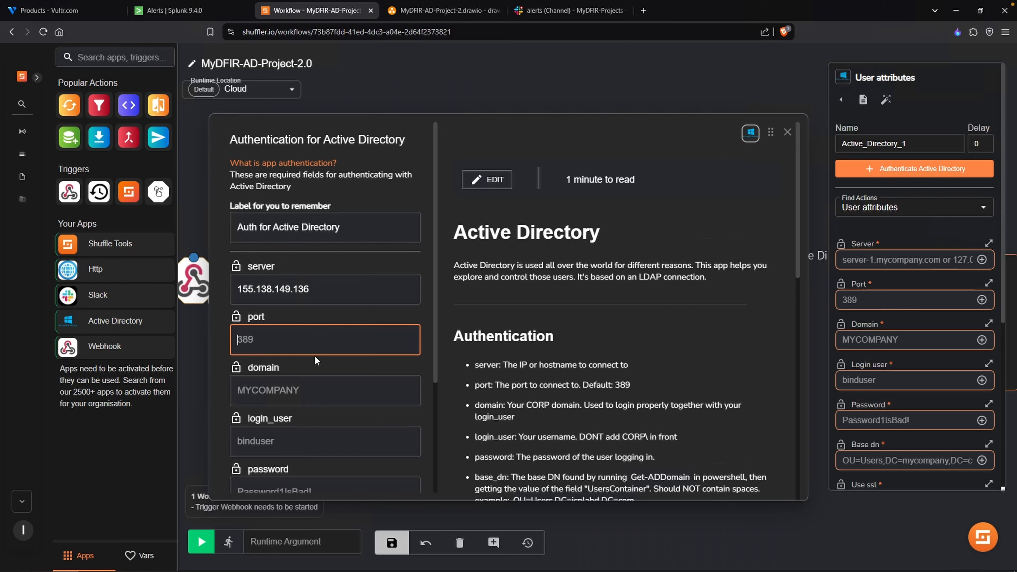
{"action": "type", "text": "389"}
{"action": "key", "text": "Tab"}
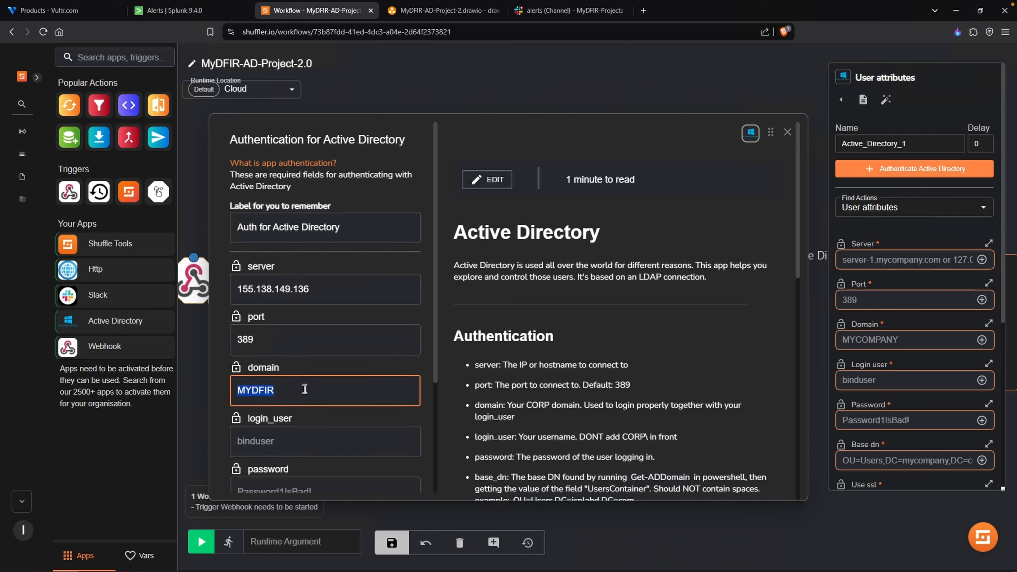
{"action": "type", "text": "MYDFIR"}
{"action": "key", "text": "Tab"}
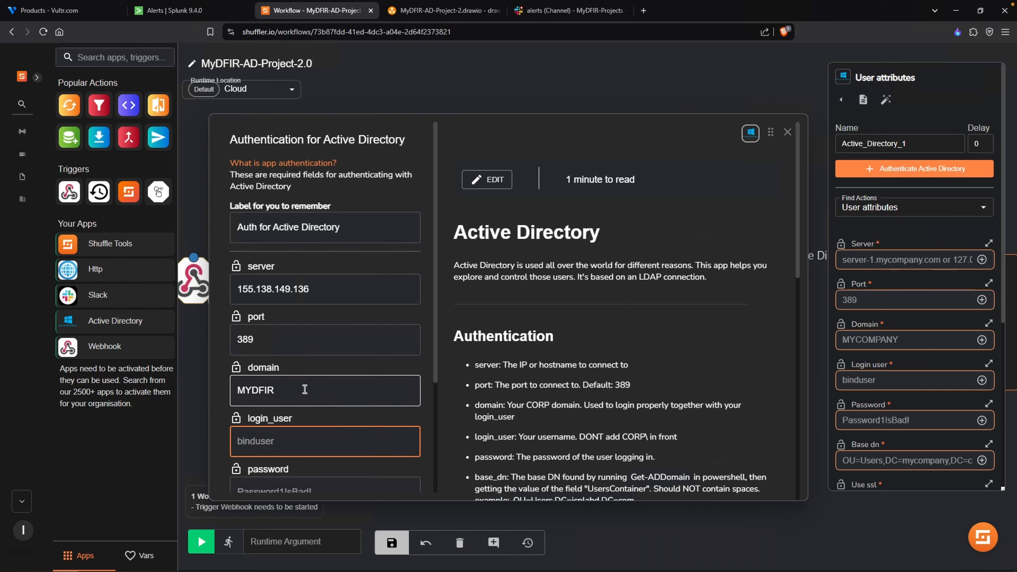
{"action": "type", "text": "Administrator"}
{"action": "key", "text": "Tab"}
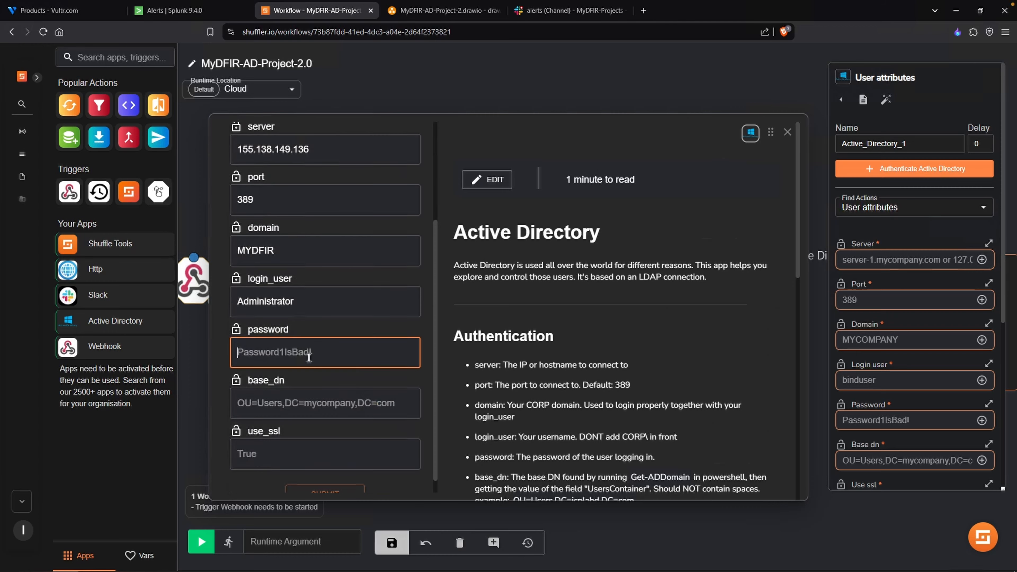
- Copy the MyDFIR-ADDC01 instance's administrator password from Vultr into the authentication form's password field
{"action": "left_click", "coordinate": [66, 10]}
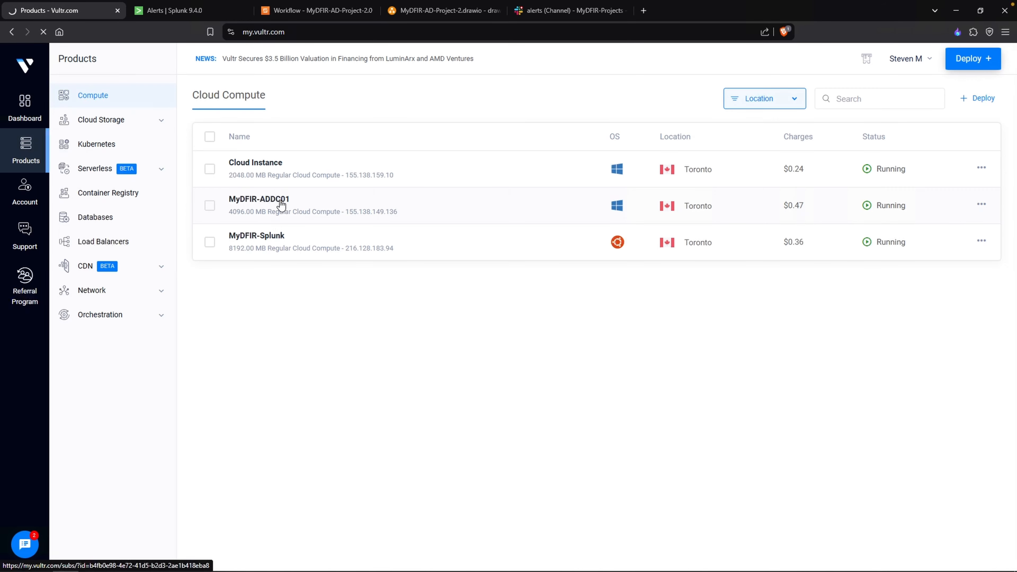
{"action": "left_click", "coordinate": [277, 199]}
{"action": "left_click", "coordinate": [308, 366]}
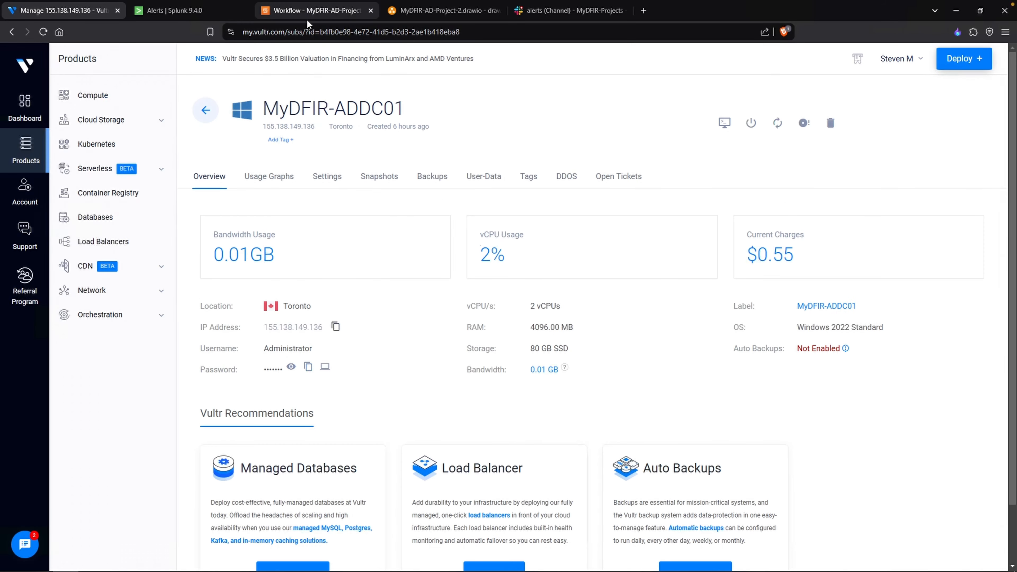
{"action": "left_click", "coordinate": [316, 11]}
{"action": "key", "text": "ctrl+v"}
- Switch to the domain controller's remote desktop and run Get-ADDomain in PowerShell to look up the base DN
{"action": "left_click", "coordinate": [324, 395]}
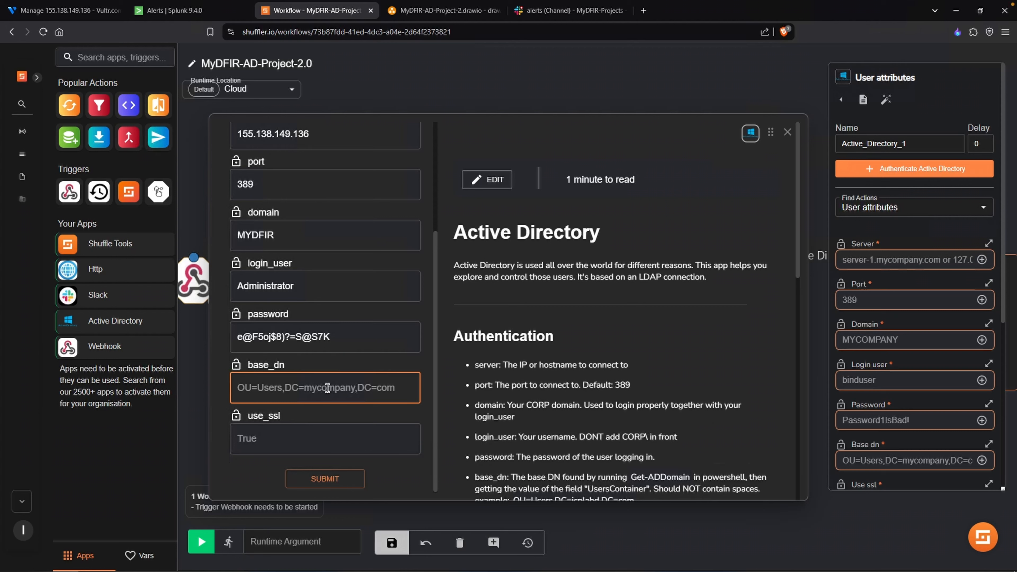
{"action": "key", "text": "alt+Tab"}
{"action": "left_click", "coordinate": [23, 560]}
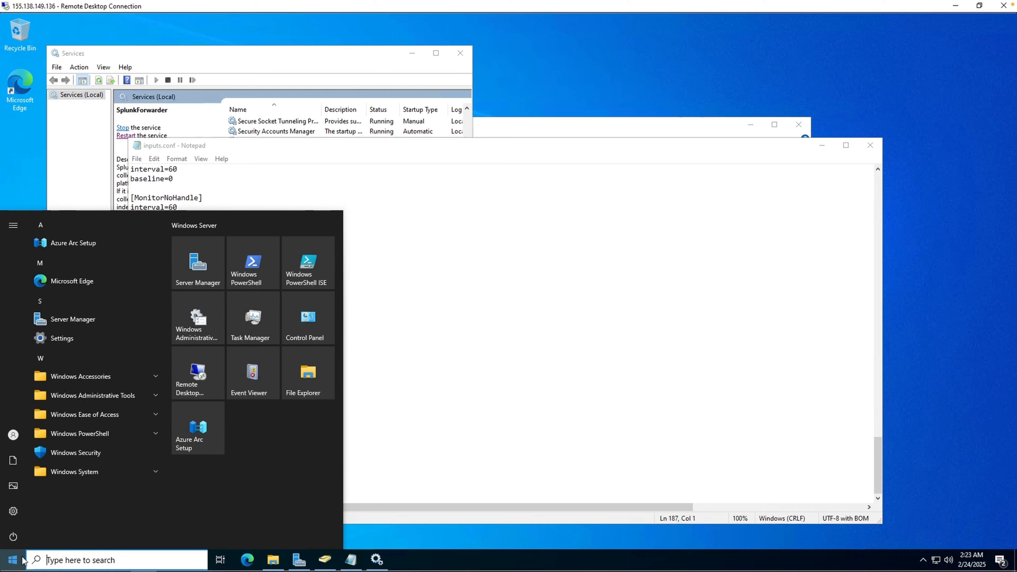
{"action": "type", "text": "powershell"}
{"action": "key", "text": "Return"}
{"action": "left_click", "coordinate": [414, 131]}
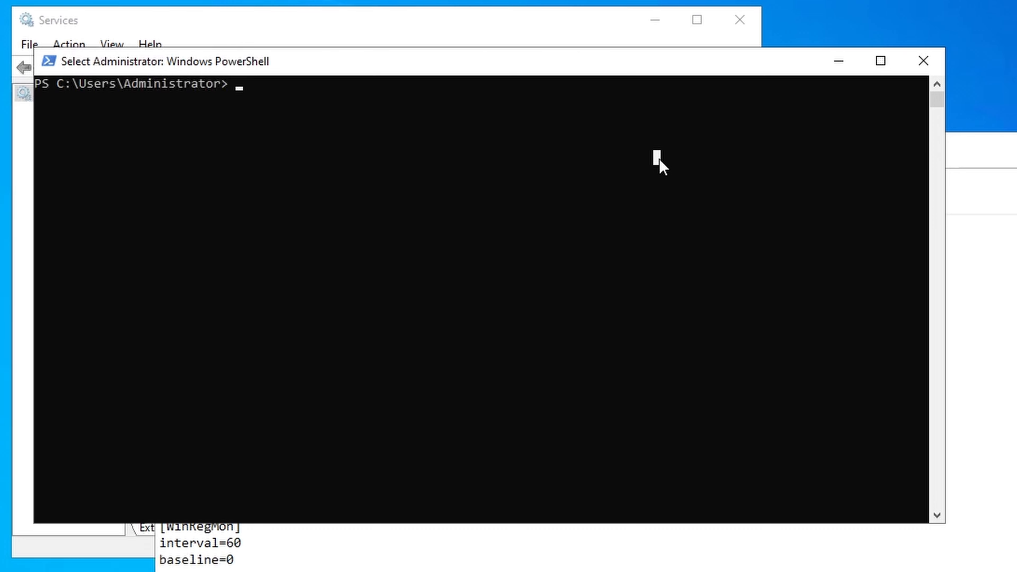
{"action": "type", "text": "Get-"}
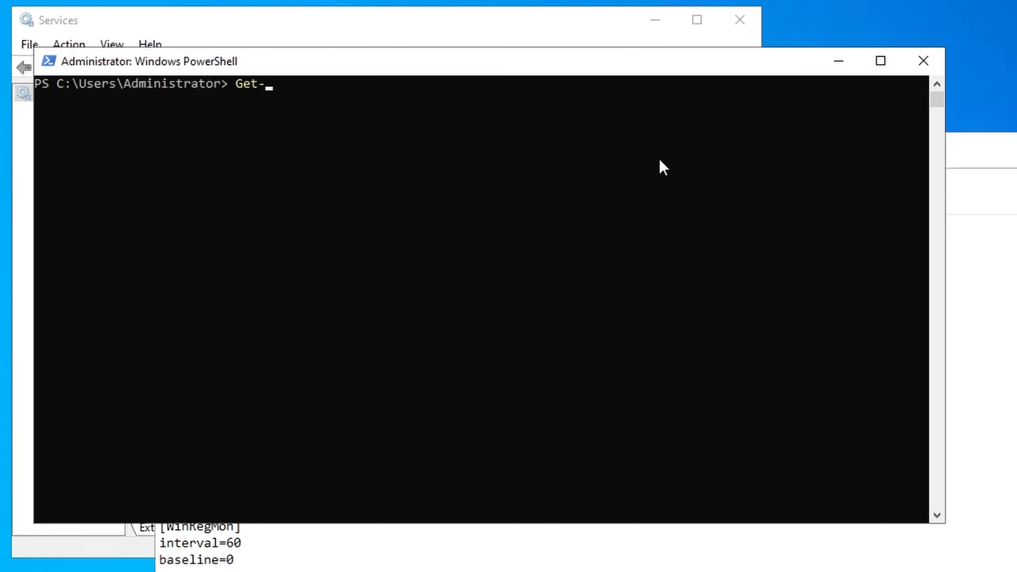
{"action": "type", "text": "ADDomain"}
{"action": "key", "text": "Return"}
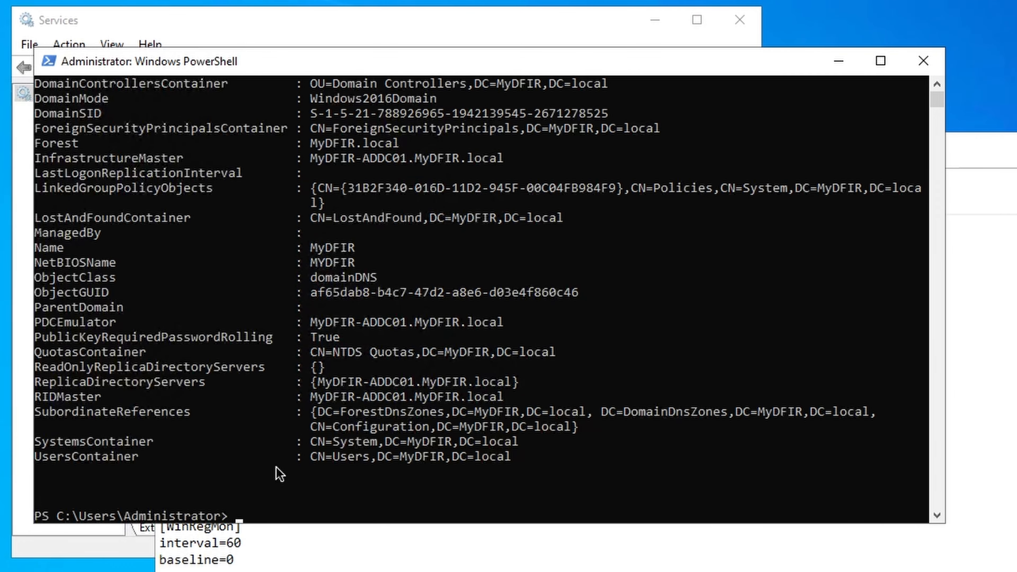
- Copy the UsersContainer value CN=Users,DC=MyDFIR,DC=local from PowerShell into Shuffle's base_dn field
{"action": "left_click_drag", "start_coordinate": [314, 459], "coordinate": [495, 457]}
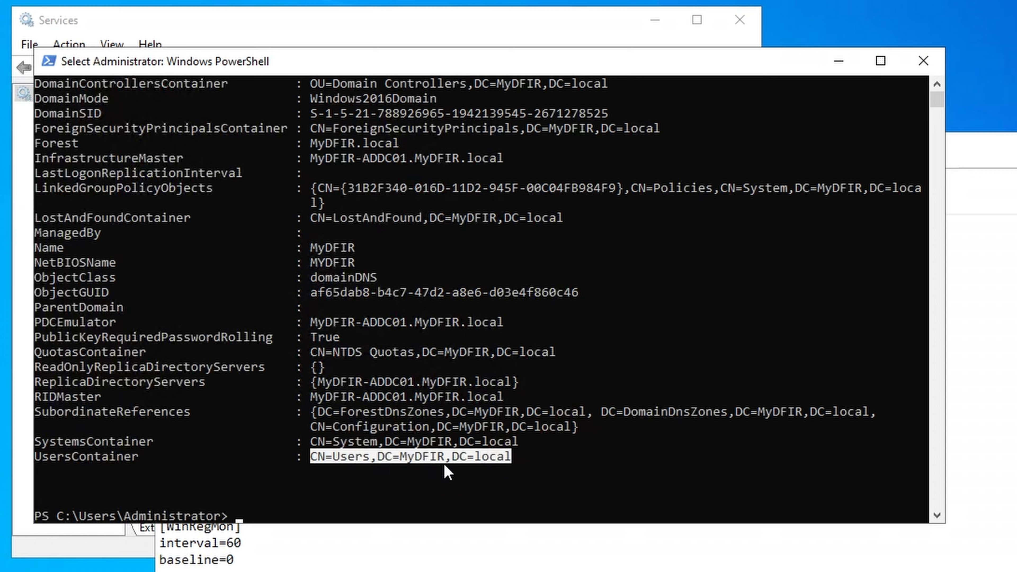
{"action": "right_click", "coordinate": [479, 464]}
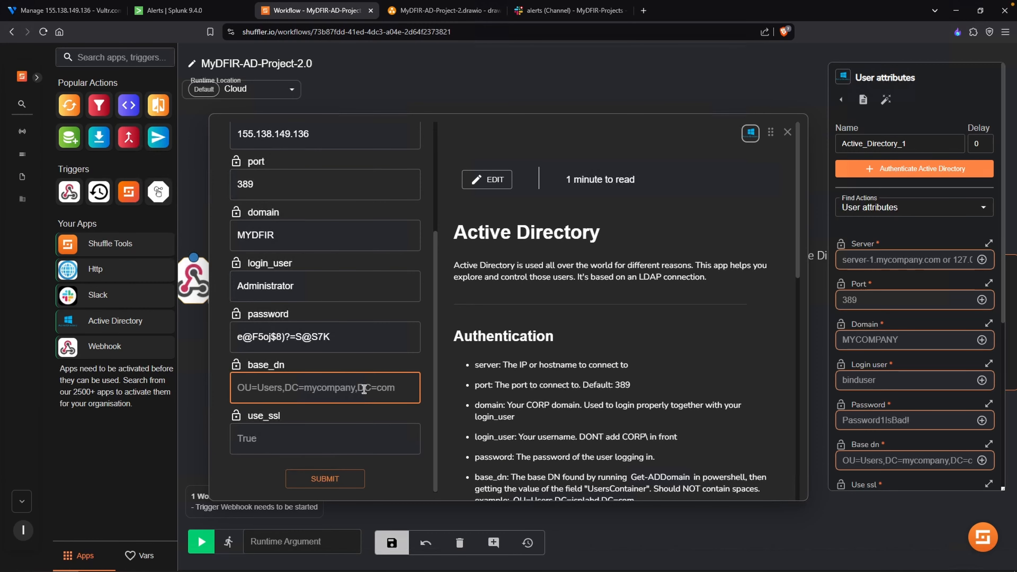
{"action": "type", "text": "CN=Users,DC=MyDFIR,DC=local"}
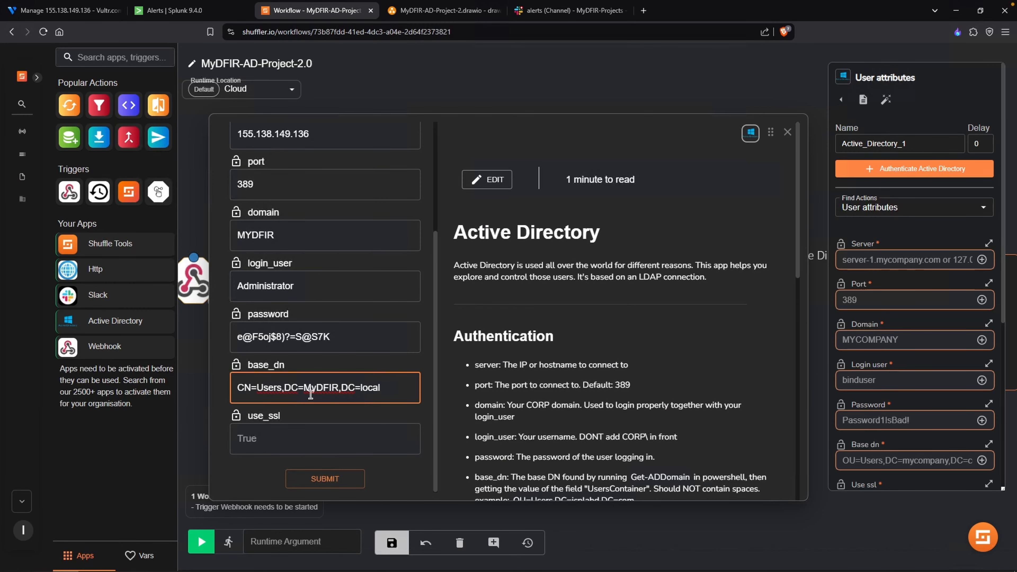
- Set use_ssl to True and submit the Active Directory authentication
{"action": "left_click", "coordinate": [394, 451]}
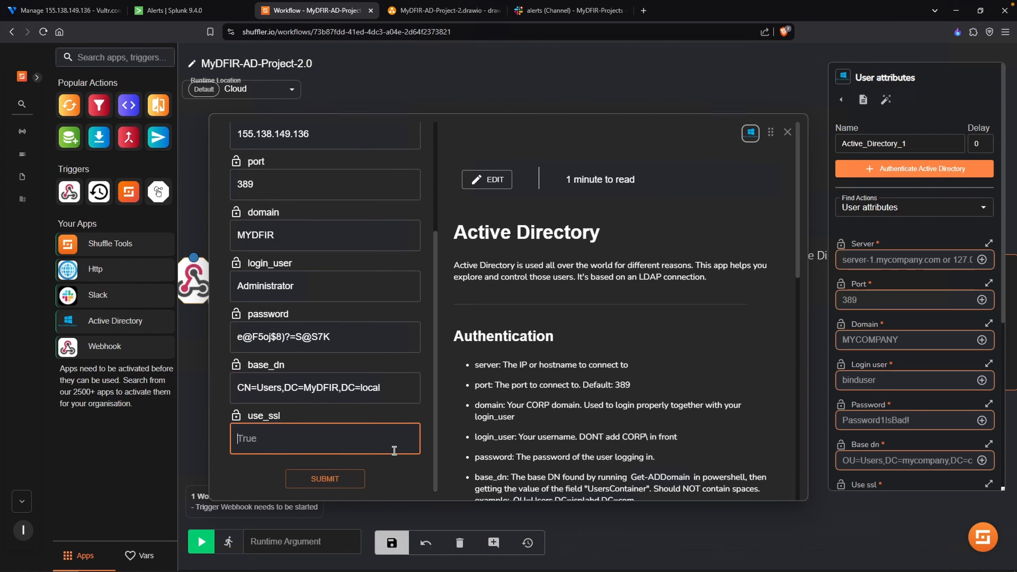
{"action": "type", "text": "True"}
{"action": "left_click", "coordinate": [335, 477]}
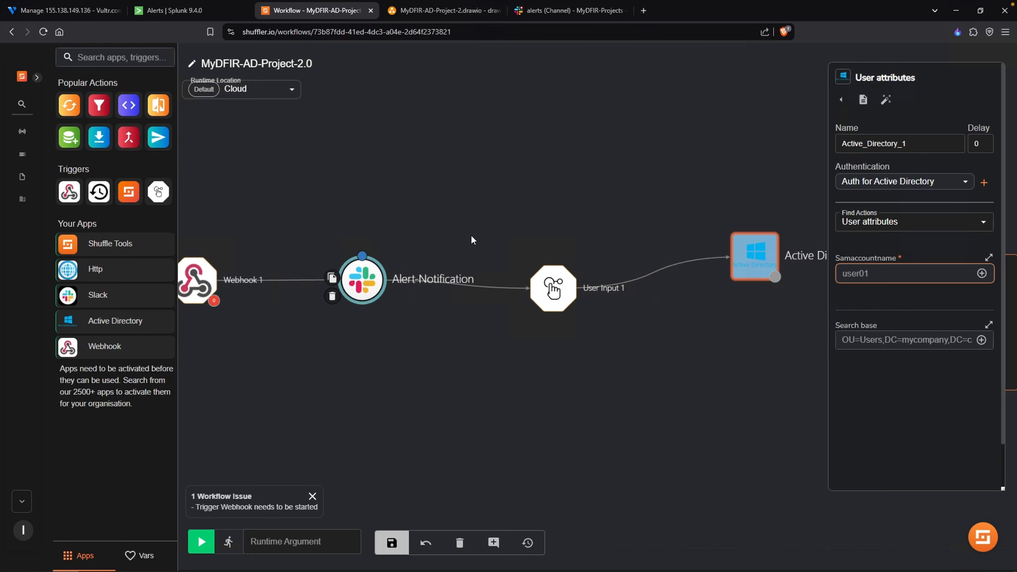
{"action": "left_click", "coordinate": [982, 274]}
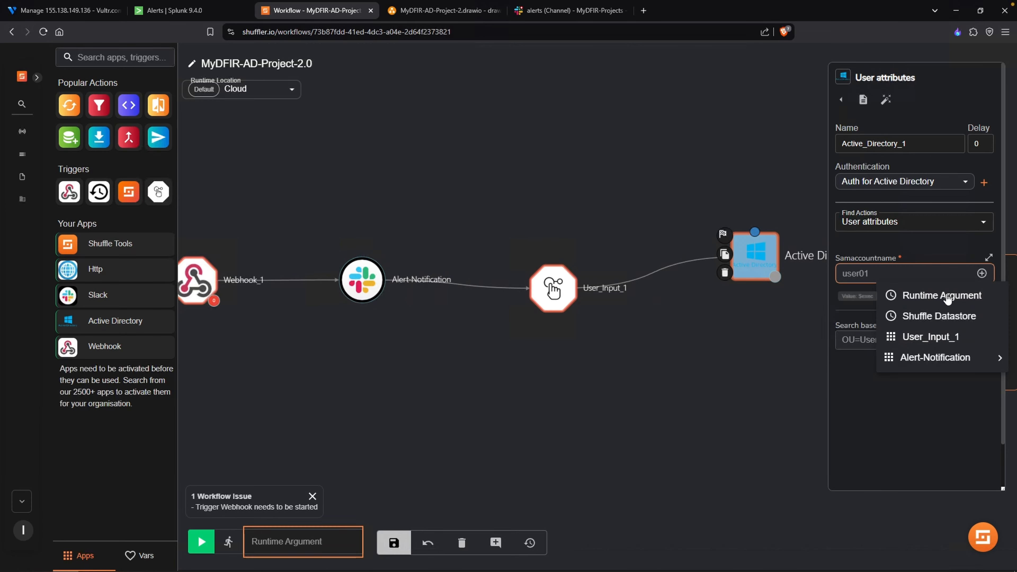
{"action": "left_click", "coordinate": [771, 339]}
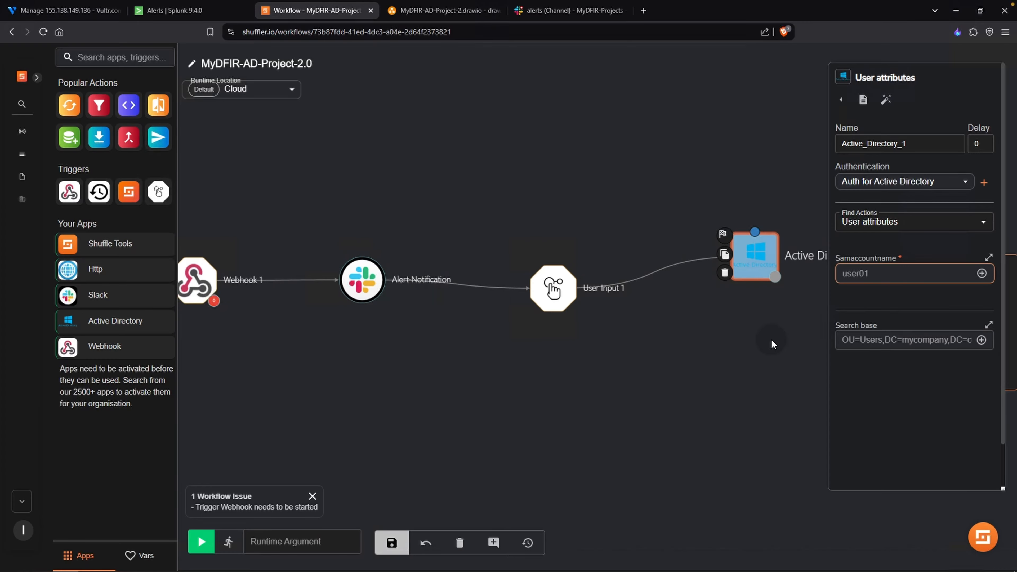
{"action": "left_click", "coordinate": [771, 339]}
- Filter the workflow runs to finished ones, open the first listed run and rerun the workflow with its data
{"action": "left_click", "coordinate": [987, 270]}
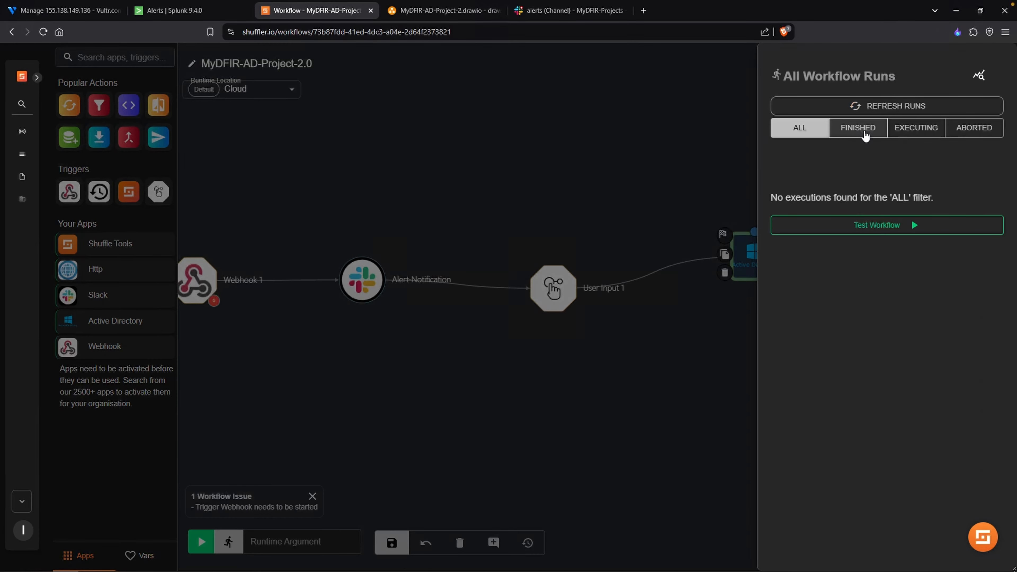
{"action": "left_click", "coordinate": [862, 130]}
{"action": "left_click", "coordinate": [834, 165]}
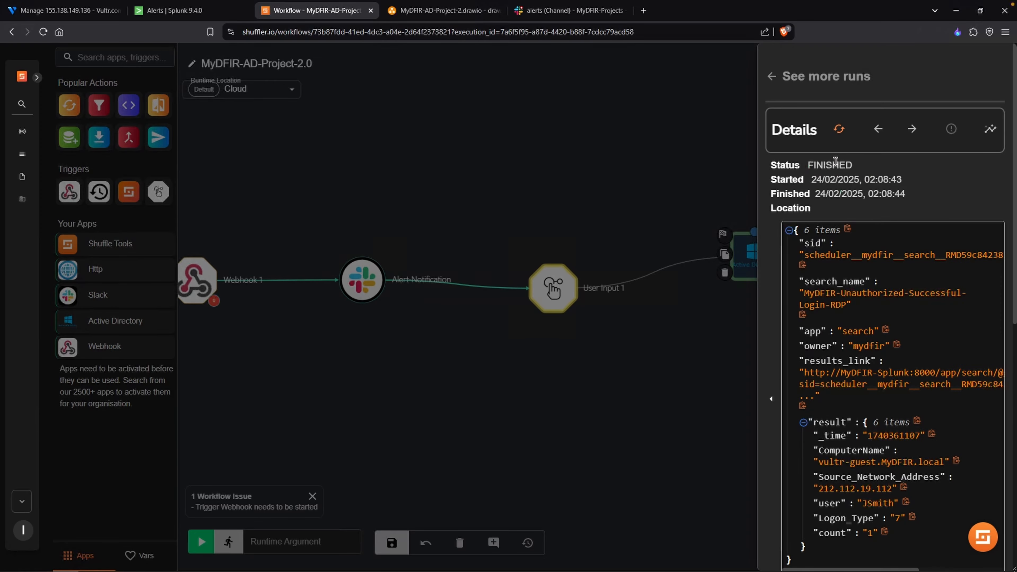
{"action": "left_click", "coordinate": [839, 128]}
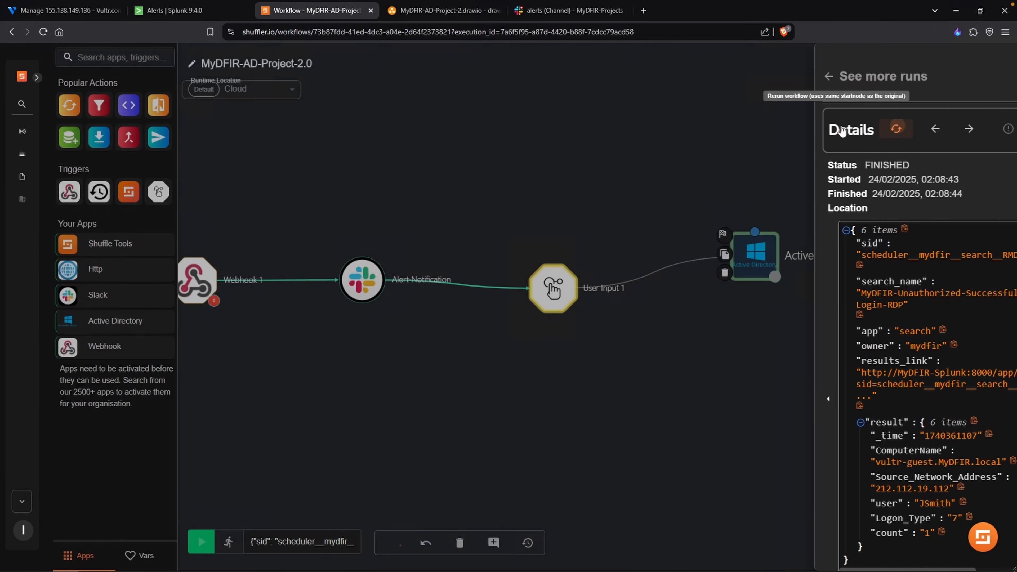
- Set the Active Directory node's Samaccountname to $exec.result.user, taken from the runtime argument's result
{"action": "left_click", "coordinate": [757, 260]}
{"action": "left_click", "coordinate": [890, 276]}
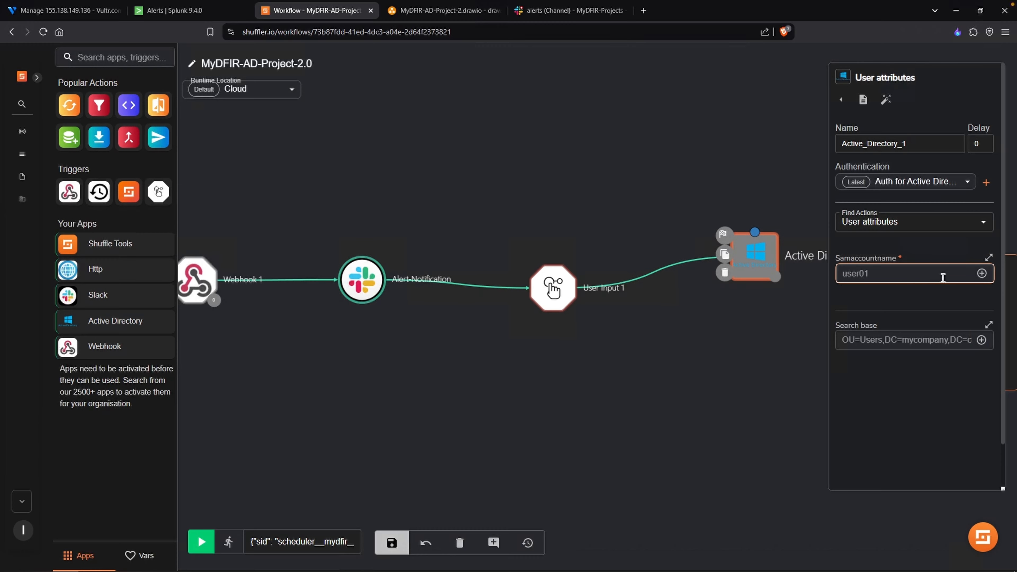
{"action": "left_click", "coordinate": [981, 274]}
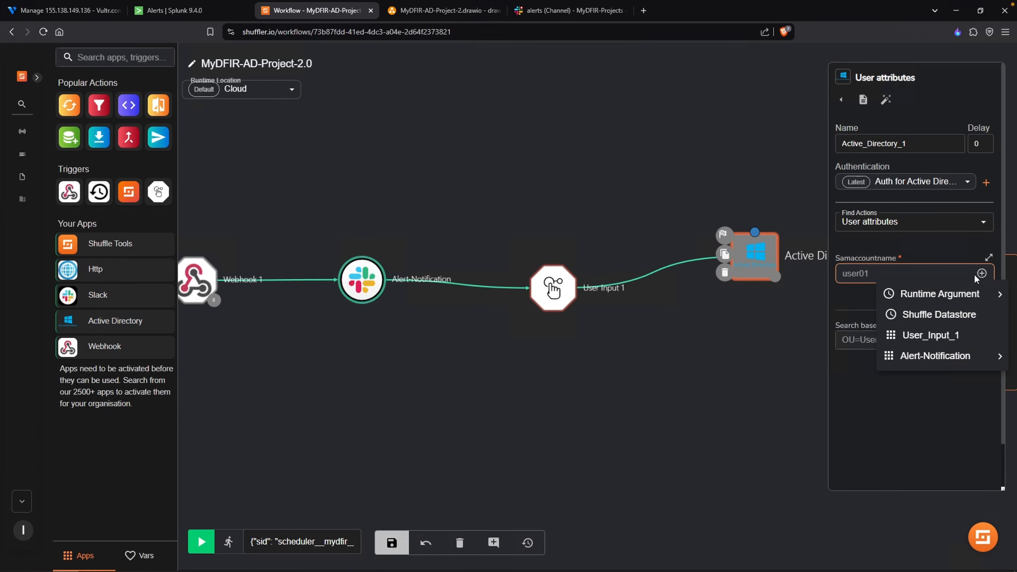
{"action": "mouse_move", "coordinate": [962, 295]}
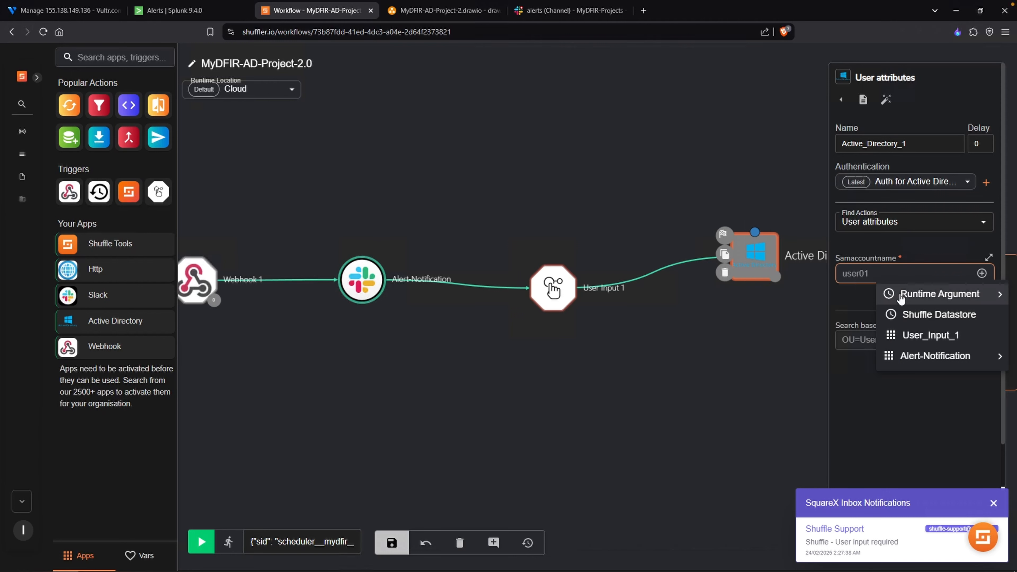
{"action": "mouse_move", "coordinate": [900, 297]}
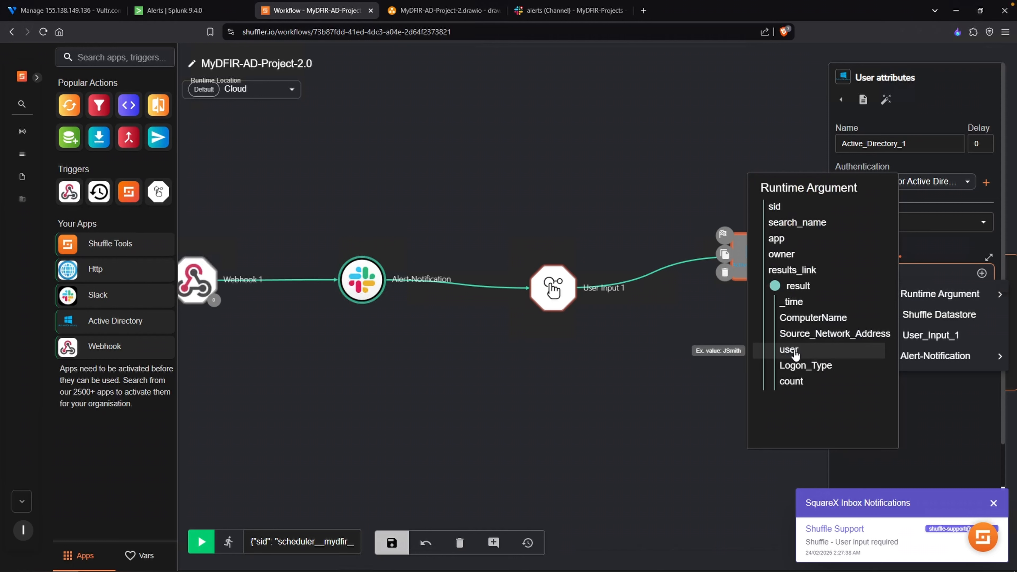
{"action": "left_click", "coordinate": [794, 354]}
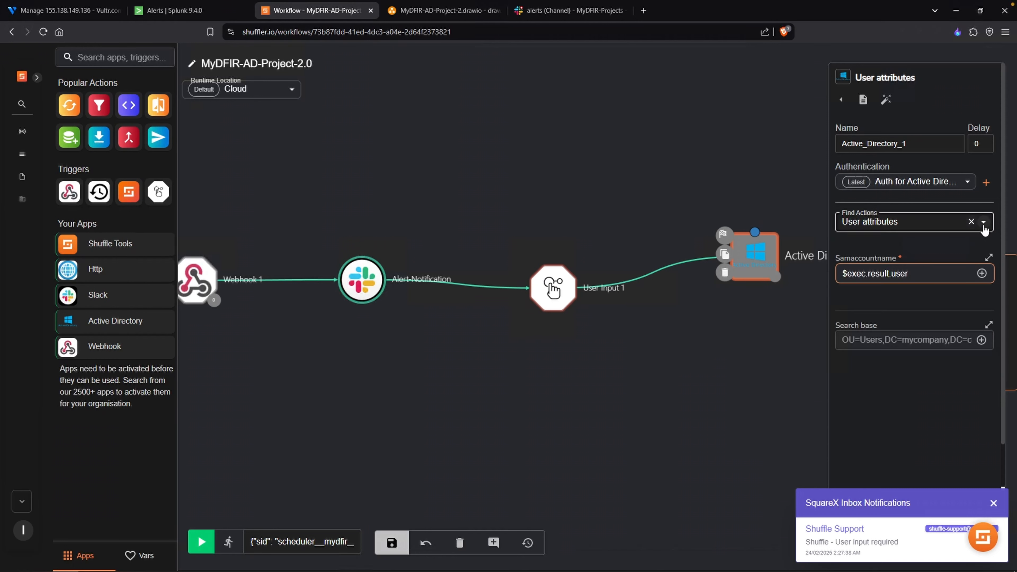
- Change the Active Directory node's action to Disable user and save the workflow
{"action": "left_click", "coordinate": [984, 223]}
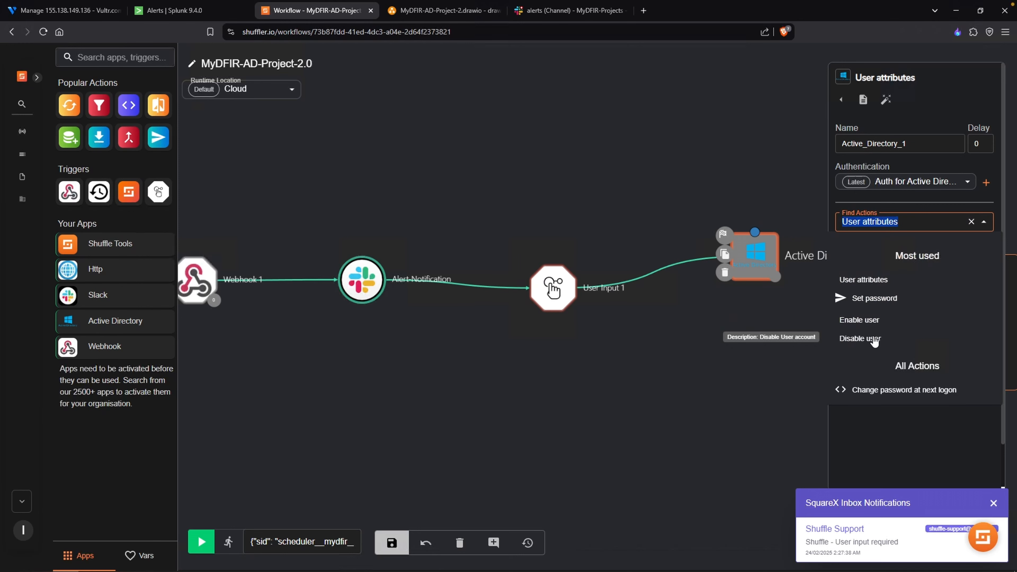
{"action": "left_click", "coordinate": [874, 339]}
{"action": "left_click", "coordinate": [391, 543]}
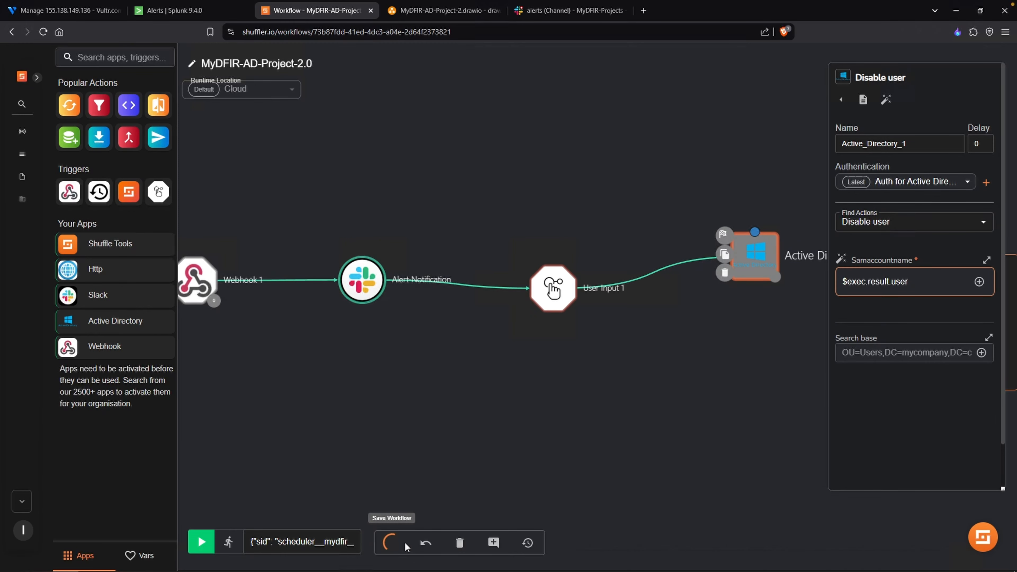
- Delete the branch from User Input 1 to Active Directory 1 and the one from Alert-Notification to User Input 1
{"action": "left_click", "coordinate": [451, 486]}
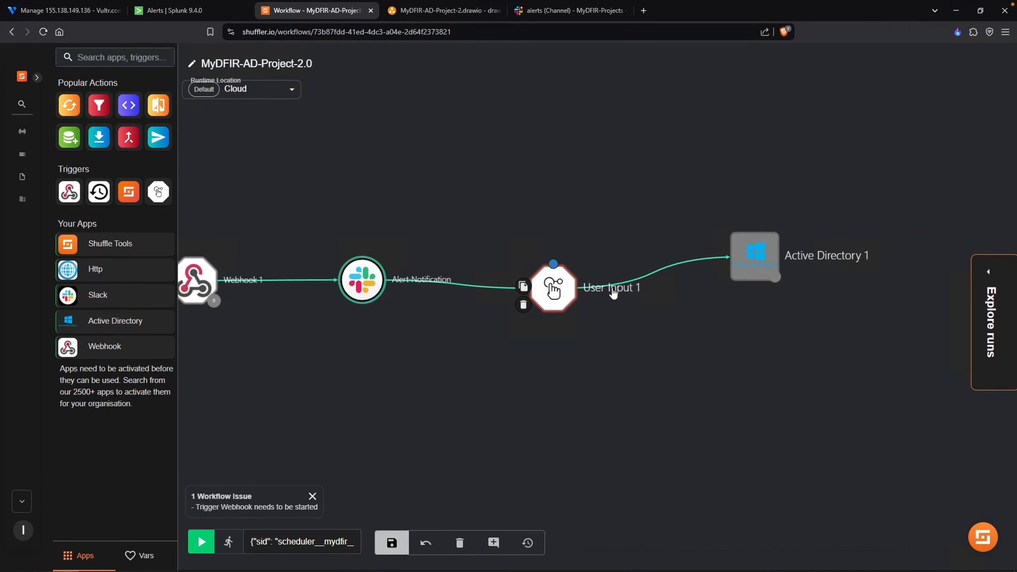
{"action": "left_click", "coordinate": [640, 284]}
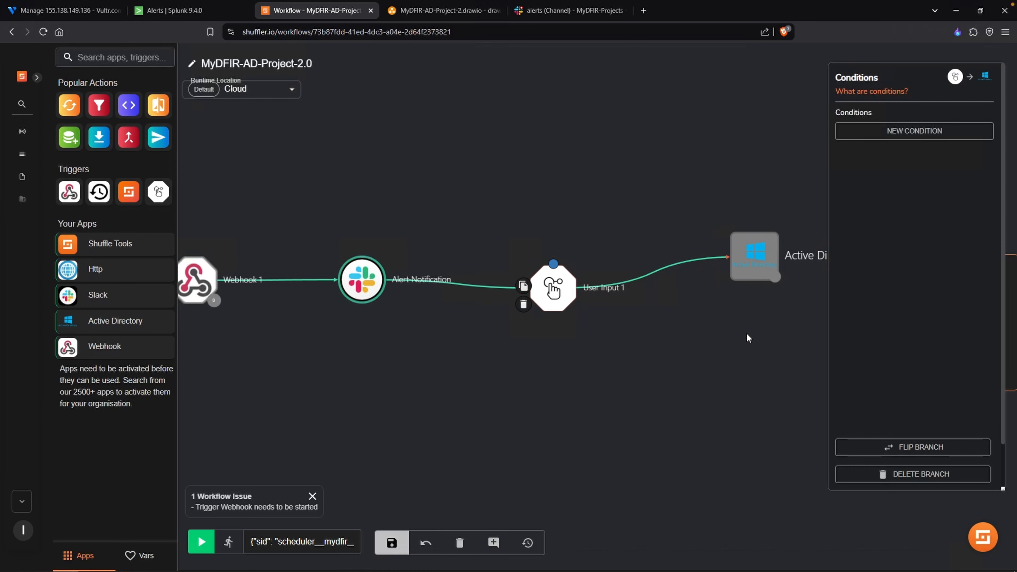
{"action": "left_click", "coordinate": [907, 476]}
{"action": "left_click", "coordinate": [476, 286]}
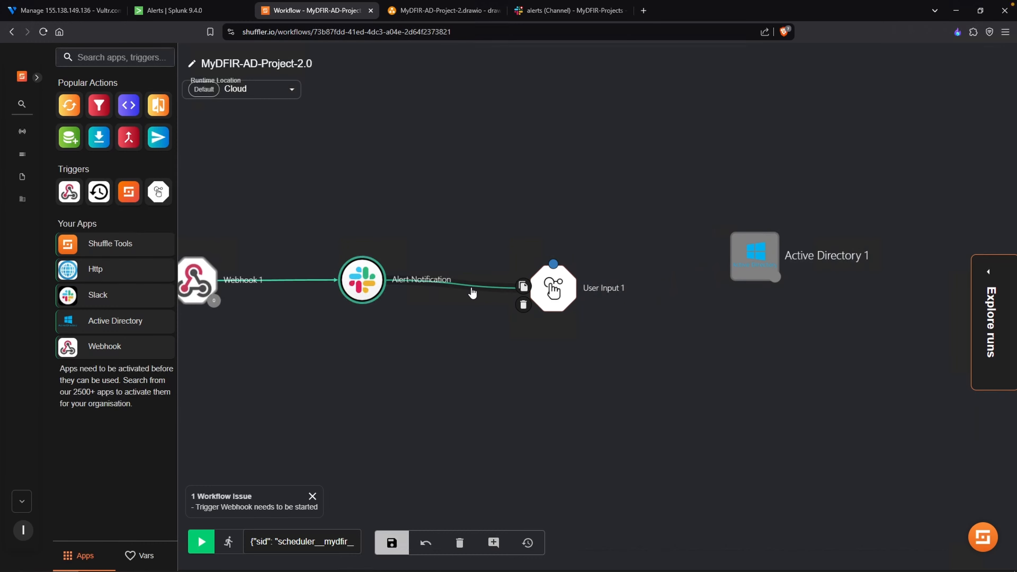
{"action": "left_click", "coordinate": [852, 475]}
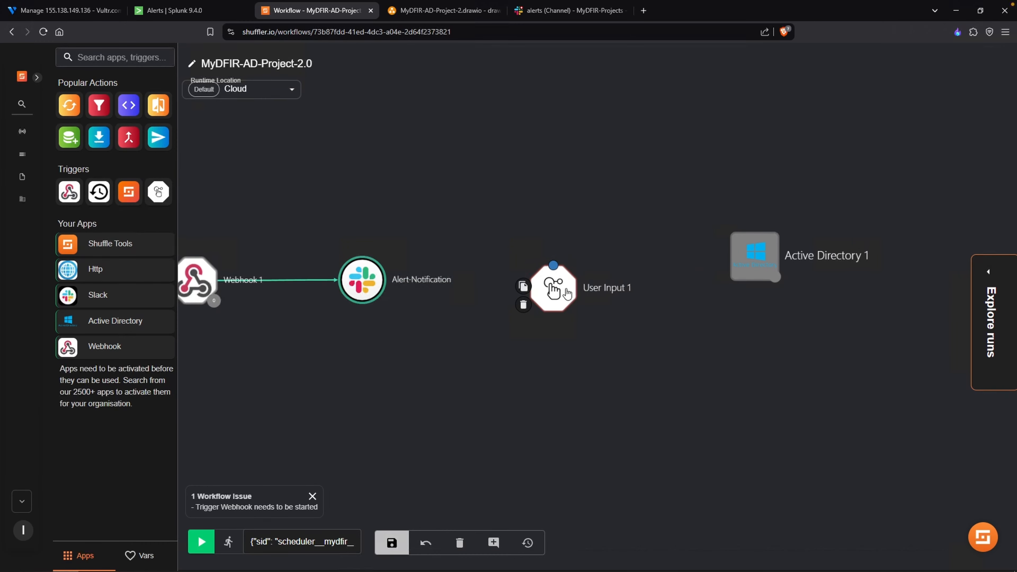
- Move the User Input 1 node below and the Active Directory 1 node above and closer to Alert-Notification
{"action": "left_click_drag", "start_coordinate": [552, 290], "coordinate": [621, 374]}
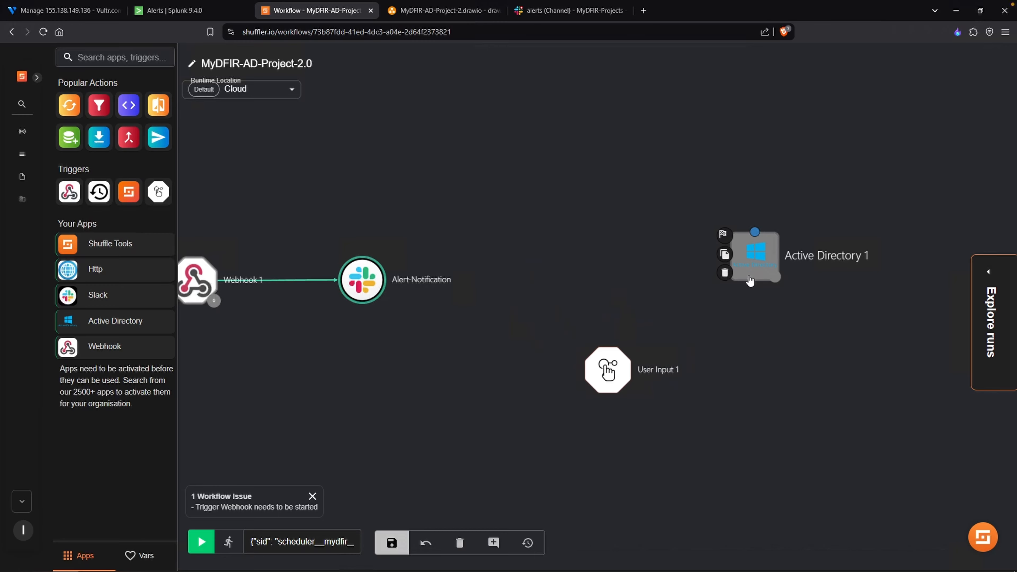
{"action": "left_click_drag", "start_coordinate": [739, 257], "coordinate": [621, 255]}
{"action": "left_click_drag", "start_coordinate": [621, 255], "coordinate": [540, 218]}
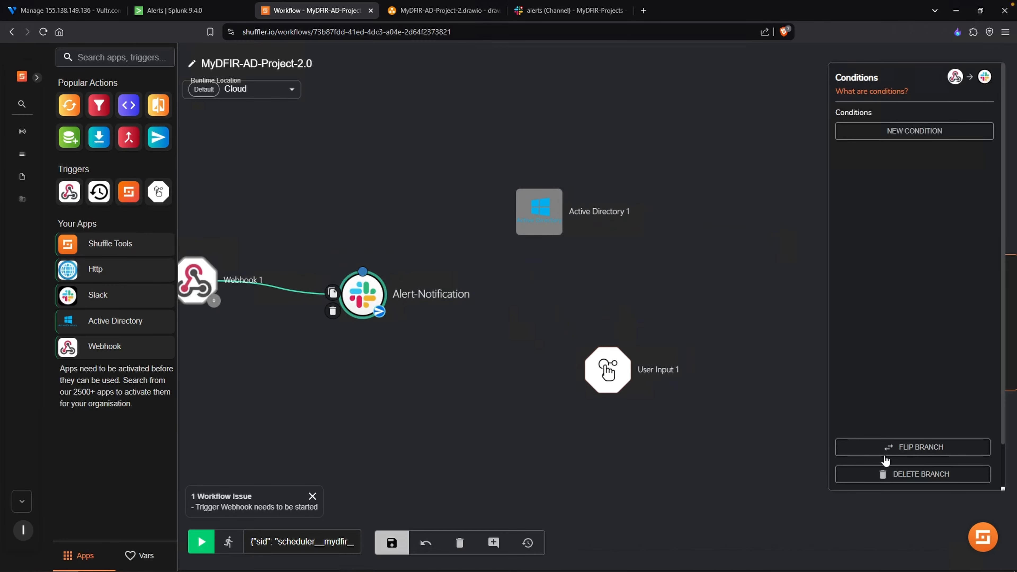
- Delete the branch from Webhook 1 to Alert-Notification and connect Webhook 1 directly to Active Directory 1
{"action": "left_click", "coordinate": [912, 477]}
{"action": "left_click", "coordinate": [213, 285]}
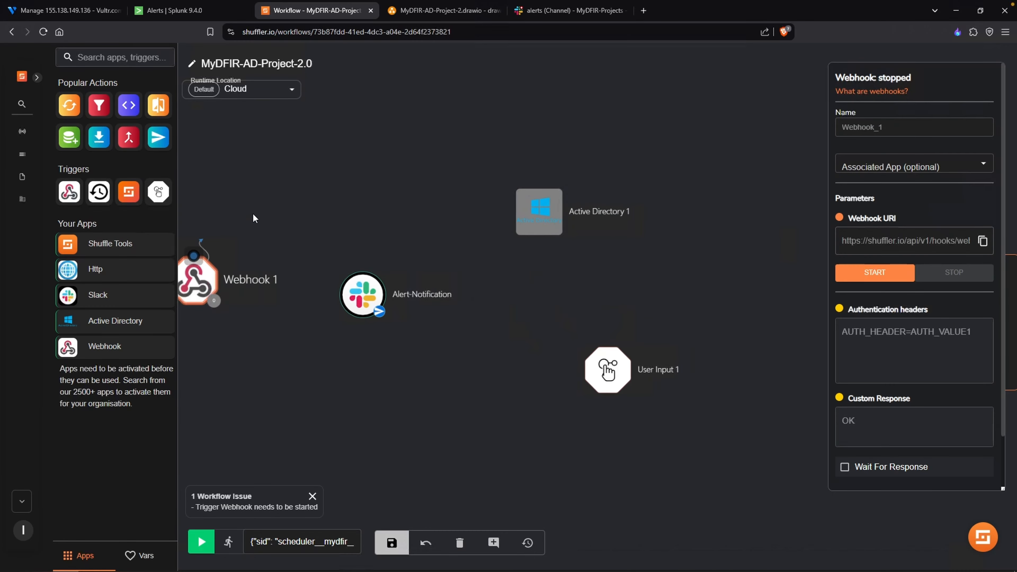
{"action": "mouse_move", "coordinate": [214, 285]}
{"action": "left_mouse_down"}
{"action": "mouse_move", "coordinate": [493, 193]}
{"action": "mouse_move", "coordinate": [529, 208]}
{"action": "mouse_move", "coordinate": [334, 196]}
{"action": "left_mouse_up"}
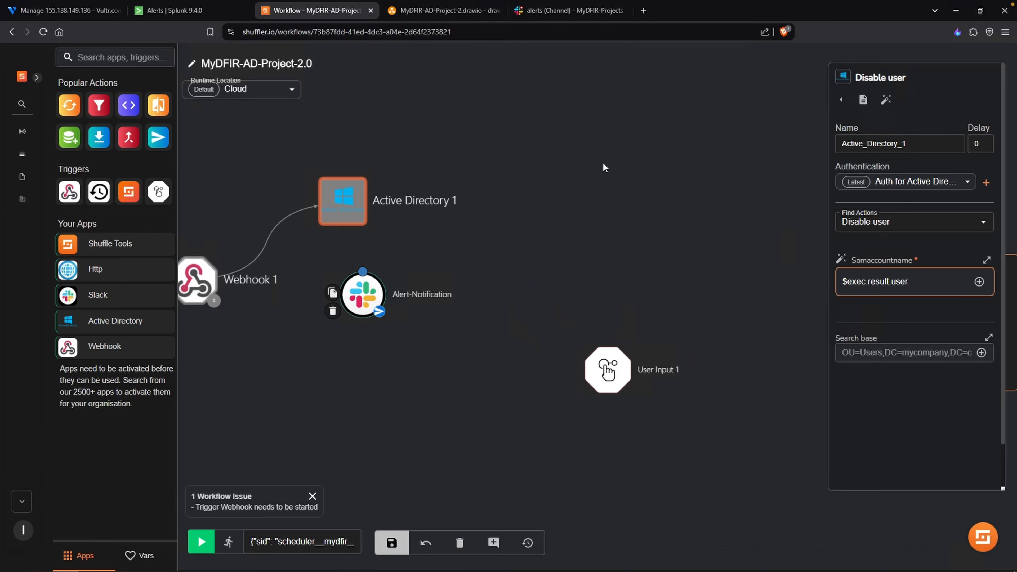
- Rerun the workflow from the open run's details and examine the action results of the new run
{"action": "left_click", "coordinate": [731, 165]}
{"action": "left_click", "coordinate": [986, 270]}
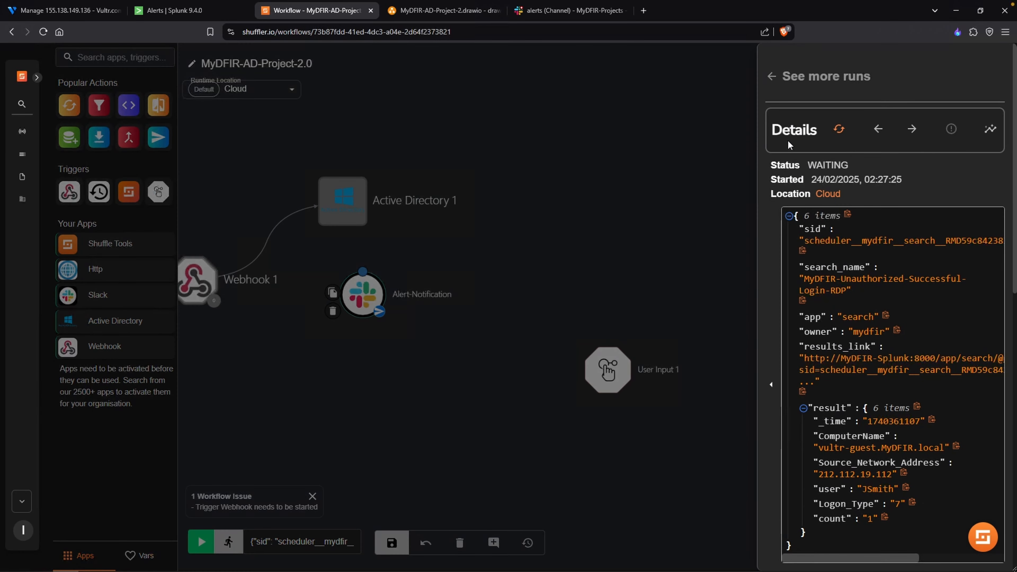
{"action": "left_click", "coordinate": [838, 129]}
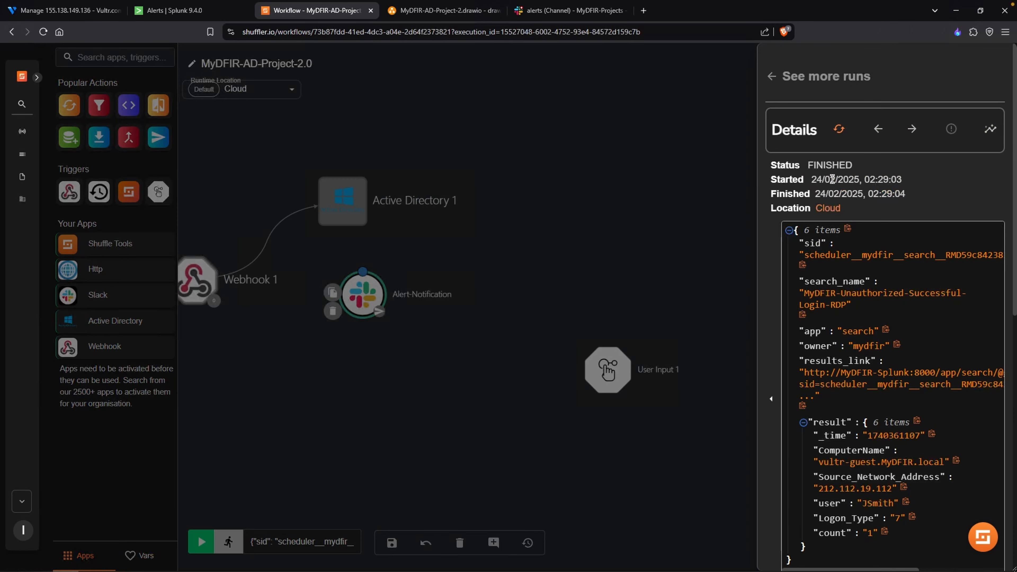
{"action": "scroll", "coordinate": [826, 314], "scroll_direction": "down", "scroll_amount": 8}
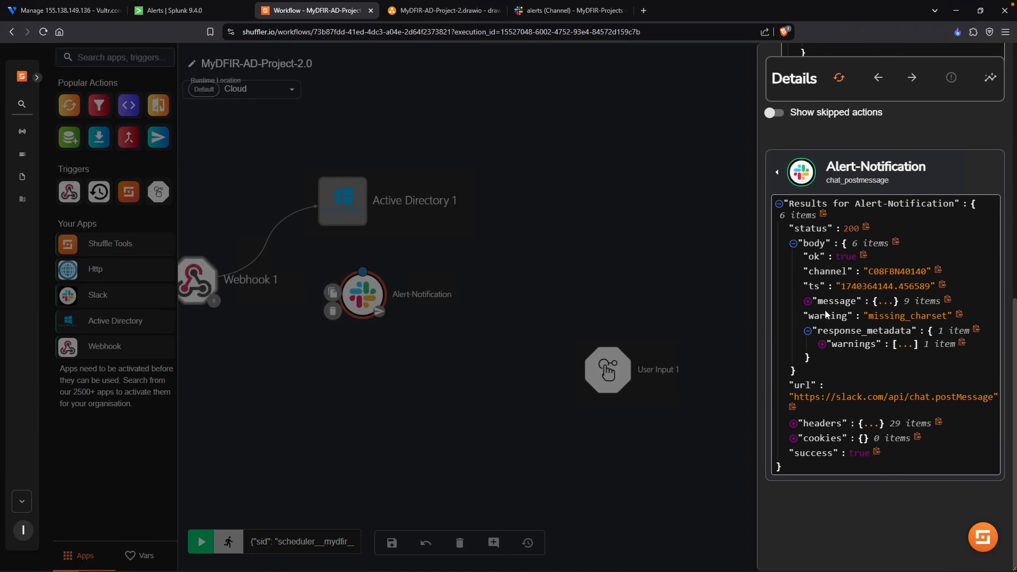
{"action": "scroll", "coordinate": [825, 314], "scroll_direction": "up", "scroll_amount": 4}
{"action": "left_click", "coordinate": [777, 265]}
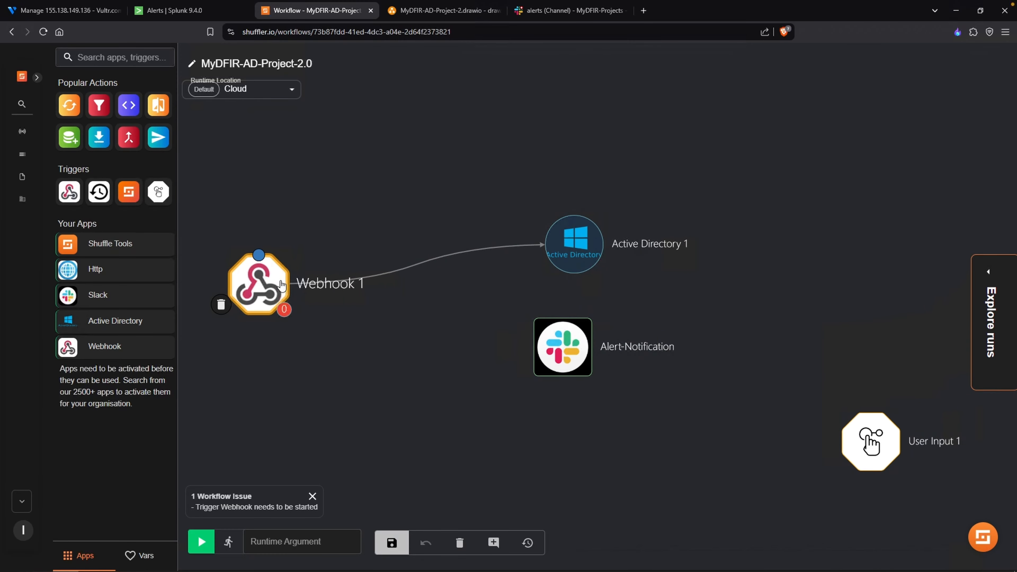
- Filter the workflow runs to finished ones, open the webhook run from 24/02/2025, 01:56:01 and rerun it
{"action": "left_click", "coordinate": [282, 286]}
{"action": "left_click", "coordinate": [561, 242]}
{"action": "left_click", "coordinate": [780, 261]}
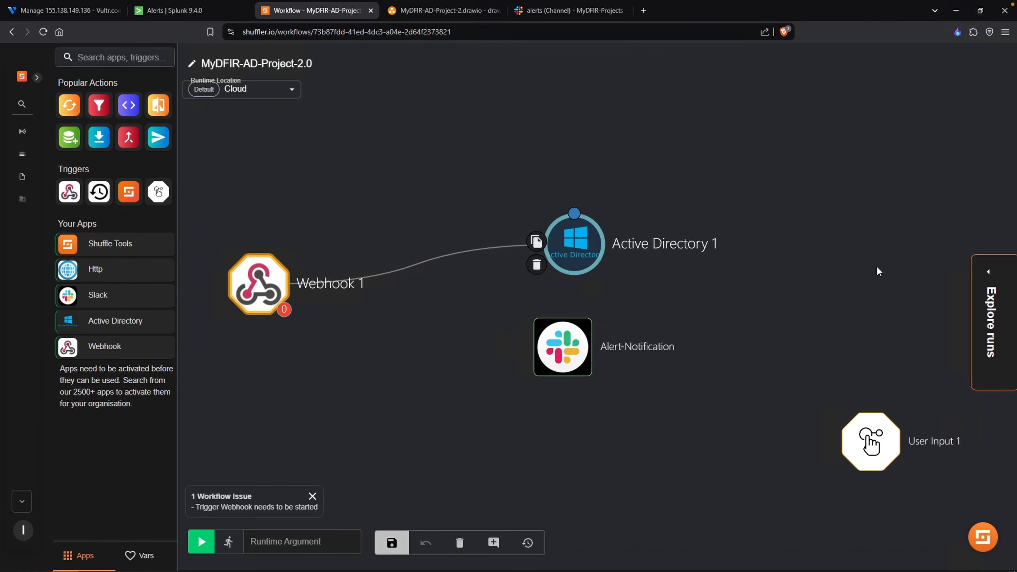
{"action": "left_click", "coordinate": [988, 283]}
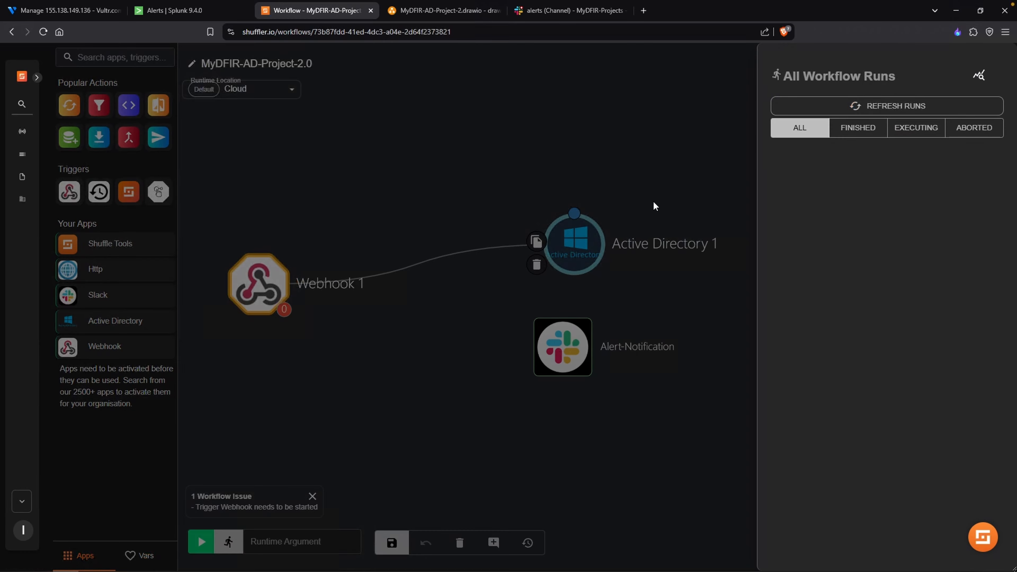
{"action": "left_click", "coordinate": [857, 129]}
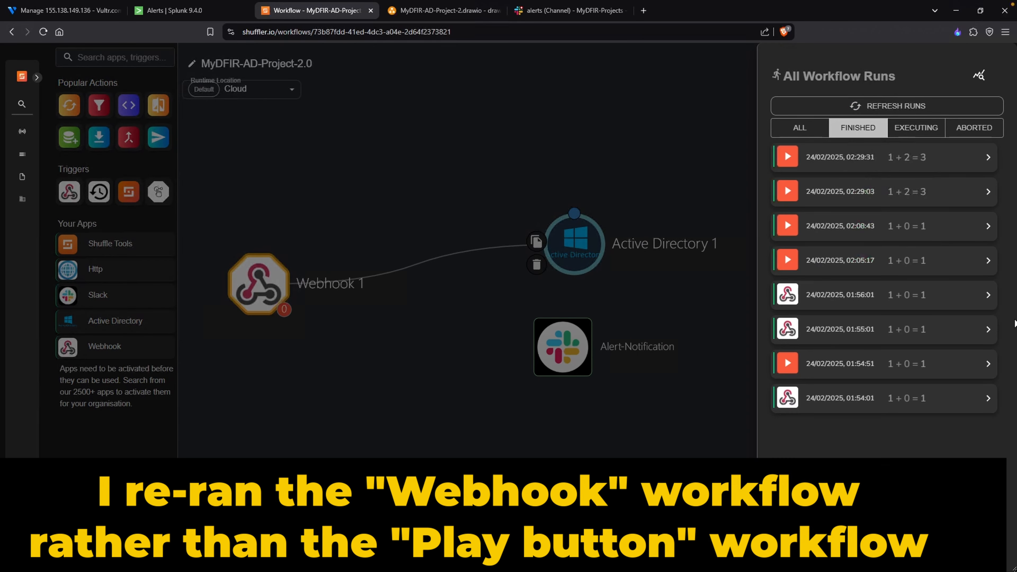
{"action": "left_click", "coordinate": [903, 303]}
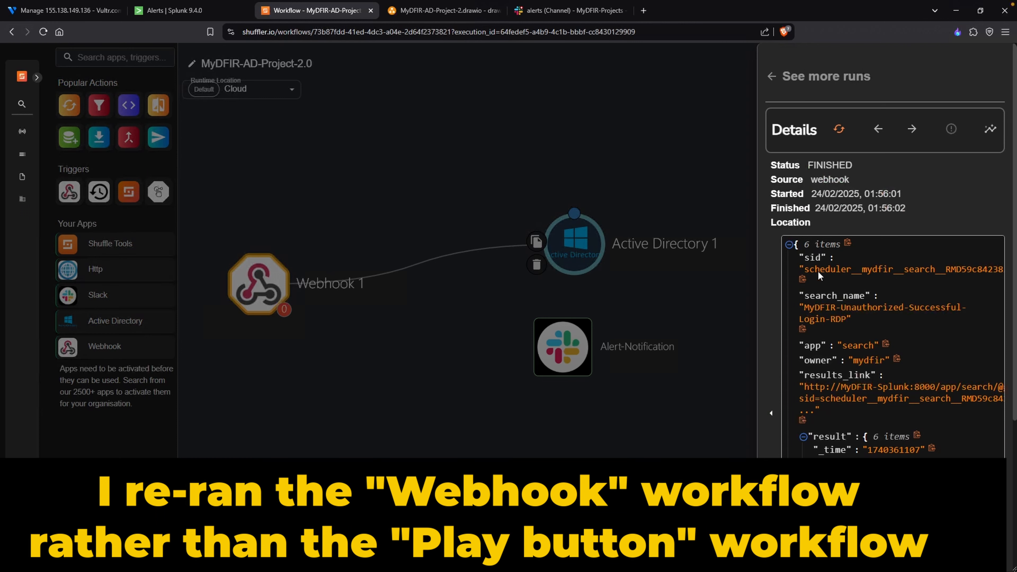
{"action": "left_click", "coordinate": [839, 129]}
- Check the rerun's details for action results, reopening it from the run list filtered to executing runs
{"action": "scroll", "coordinate": [860, 441], "scroll_direction": "down", "scroll_amount": 5}
{"action": "scroll", "coordinate": [862, 465], "scroll_direction": "up", "scroll_amount": 4}
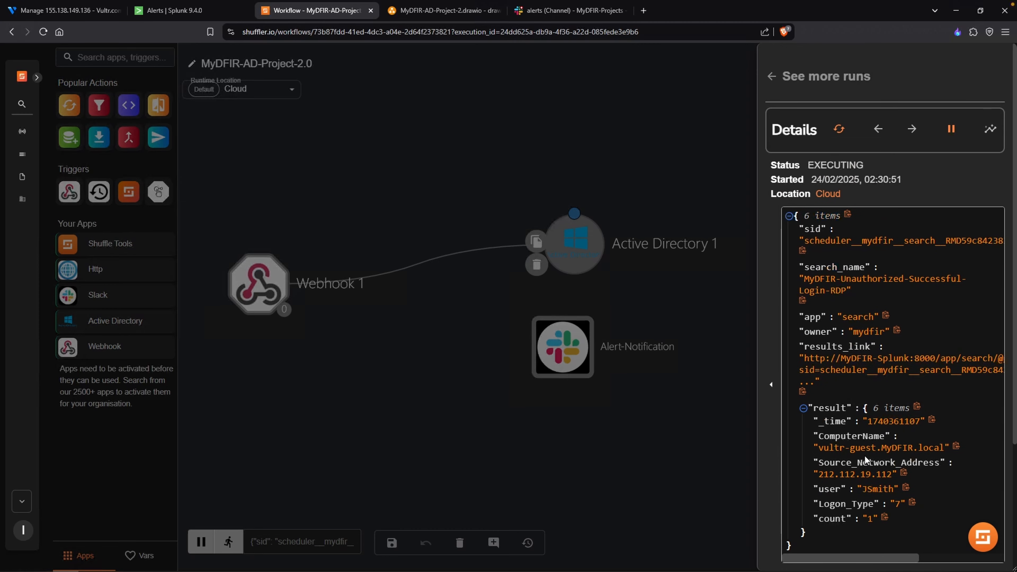
{"action": "scroll", "coordinate": [862, 448], "scroll_direction": "down", "scroll_amount": 3}
{"action": "scroll", "coordinate": [860, 447], "scroll_direction": "down", "scroll_amount": 1}
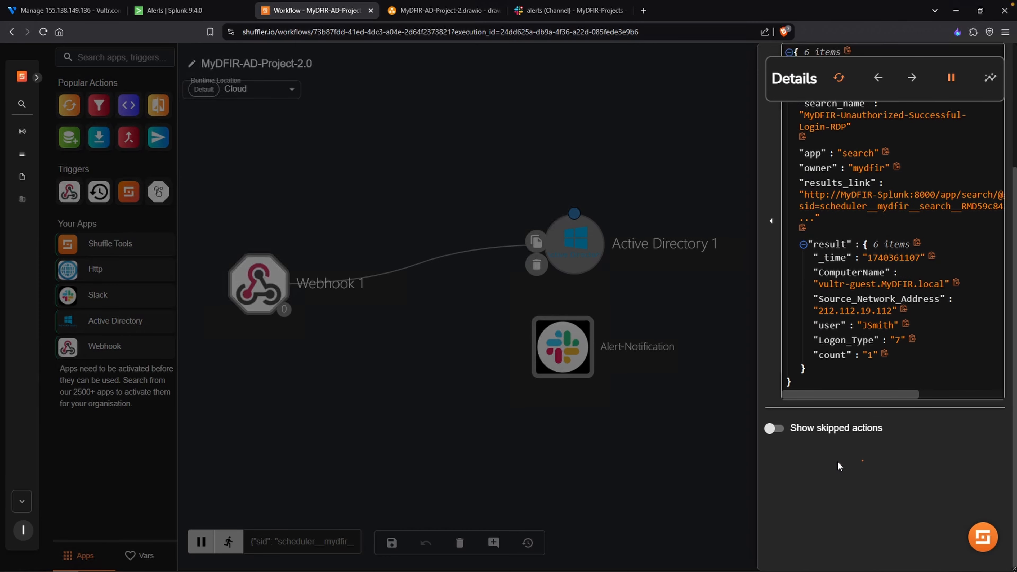
{"action": "scroll", "coordinate": [833, 460], "scroll_direction": "down", "scroll_amount": 1}
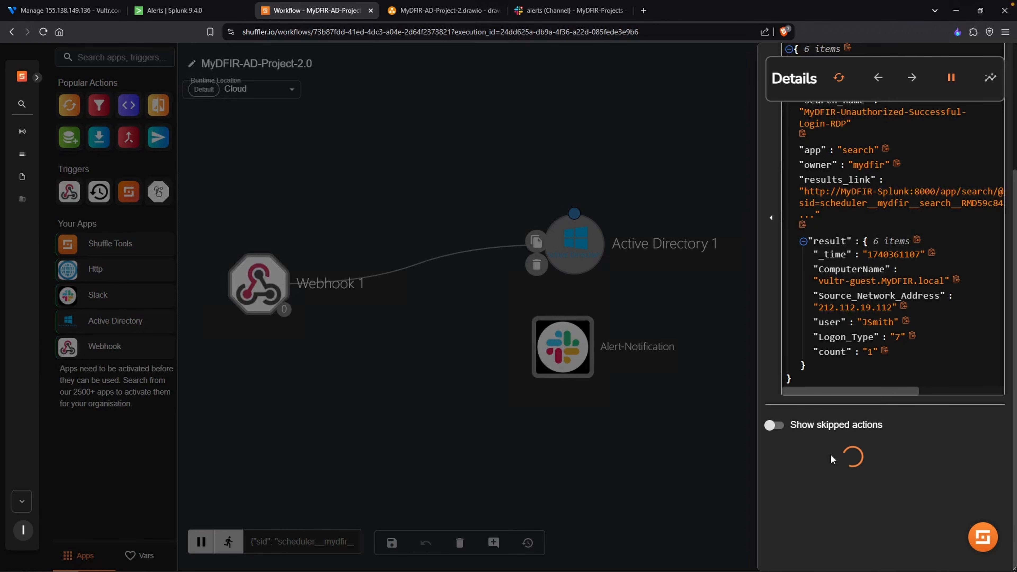
{"action": "scroll", "coordinate": [832, 458], "scroll_direction": "up", "scroll_amount": 5}
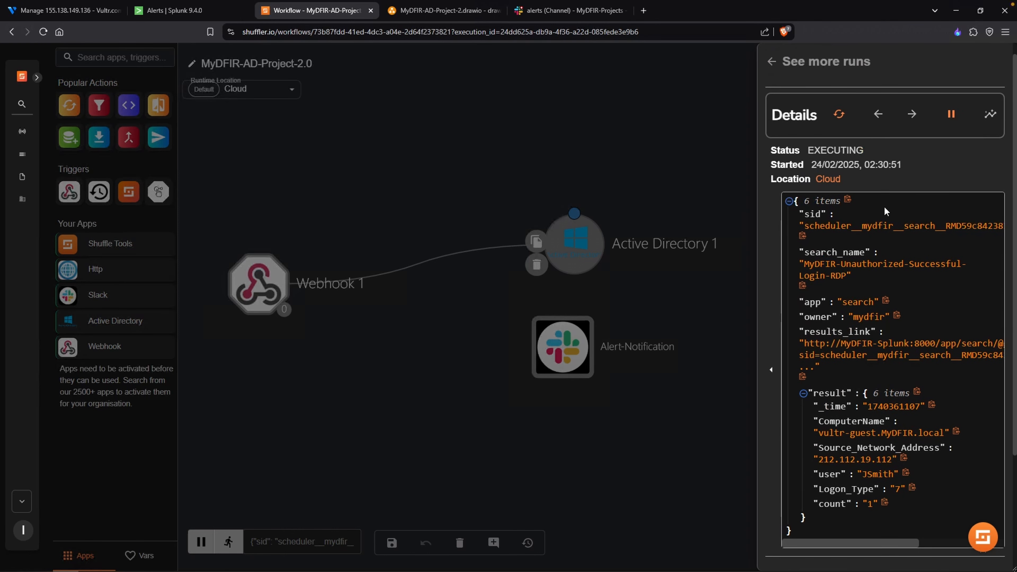
{"action": "left_click", "coordinate": [773, 85]}
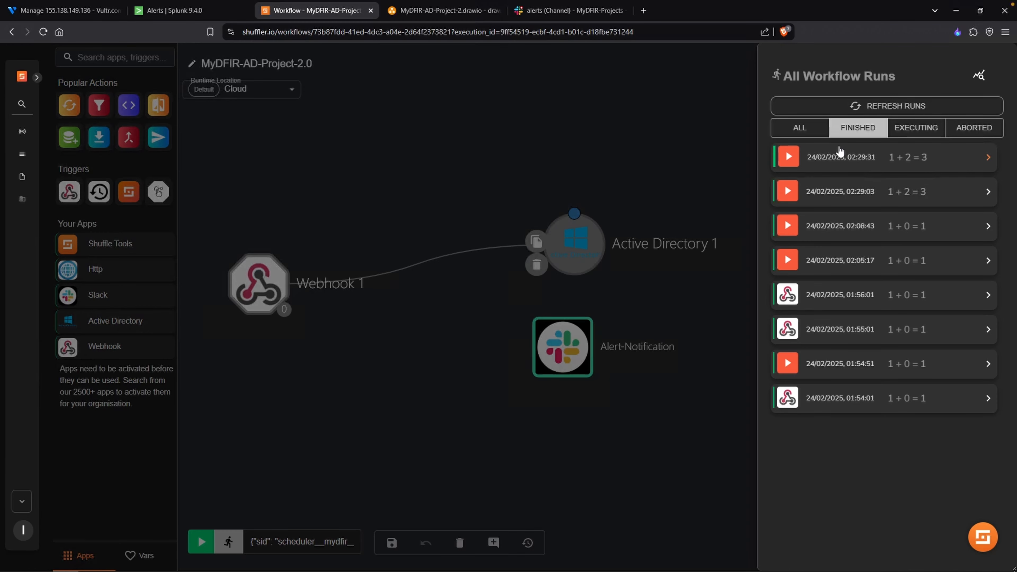
{"action": "left_click", "coordinate": [914, 156]}
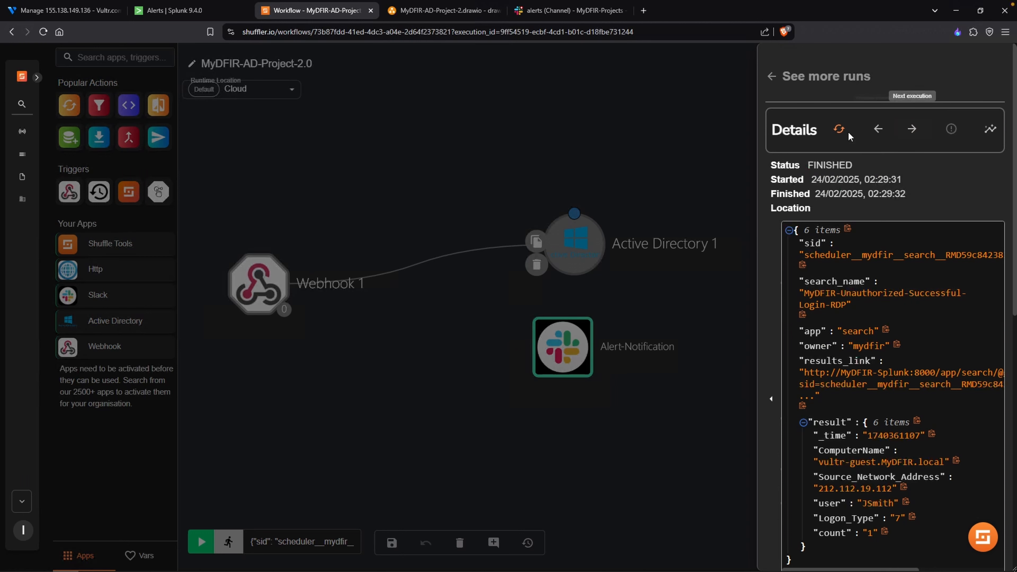
{"action": "left_click", "coordinate": [781, 78]}
{"action": "left_click", "coordinate": [923, 132]}
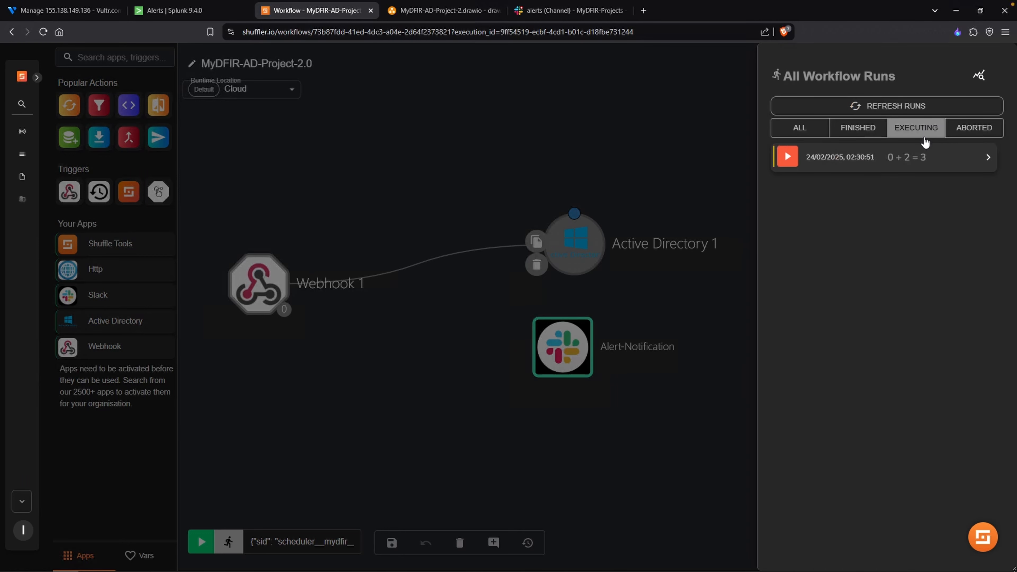
{"action": "left_click", "coordinate": [833, 162]}
{"action": "scroll", "coordinate": [884, 171], "scroll_direction": "down", "scroll_amount": 4}
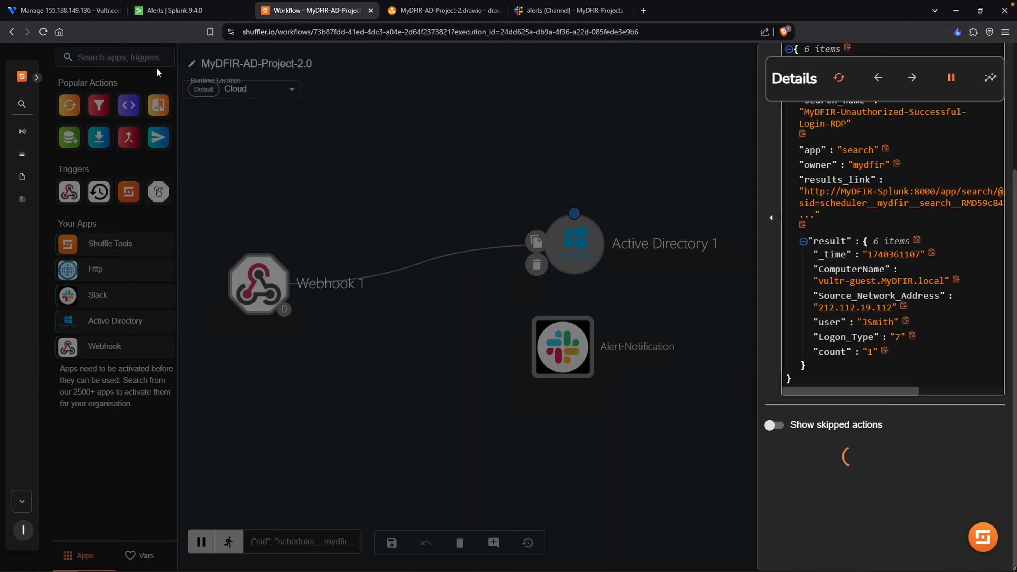
- Switch to Vultr and open the MyDFIR-AD-Project-2.0 firewall group's inbound IPv4 rules
{"action": "left_click", "coordinate": [82, 11]}
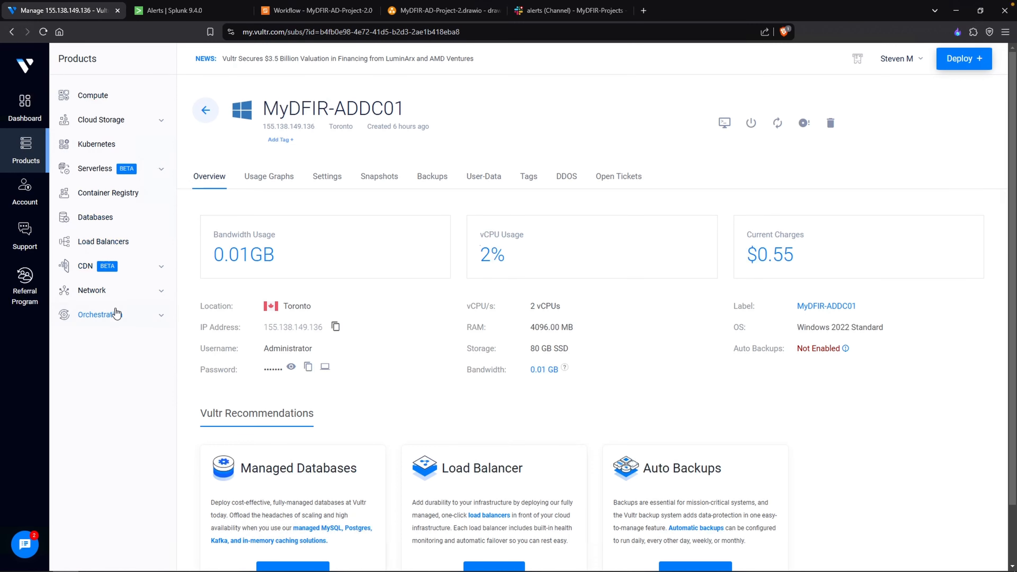
{"action": "left_click", "coordinate": [118, 295]}
{"action": "left_click", "coordinate": [112, 390]}
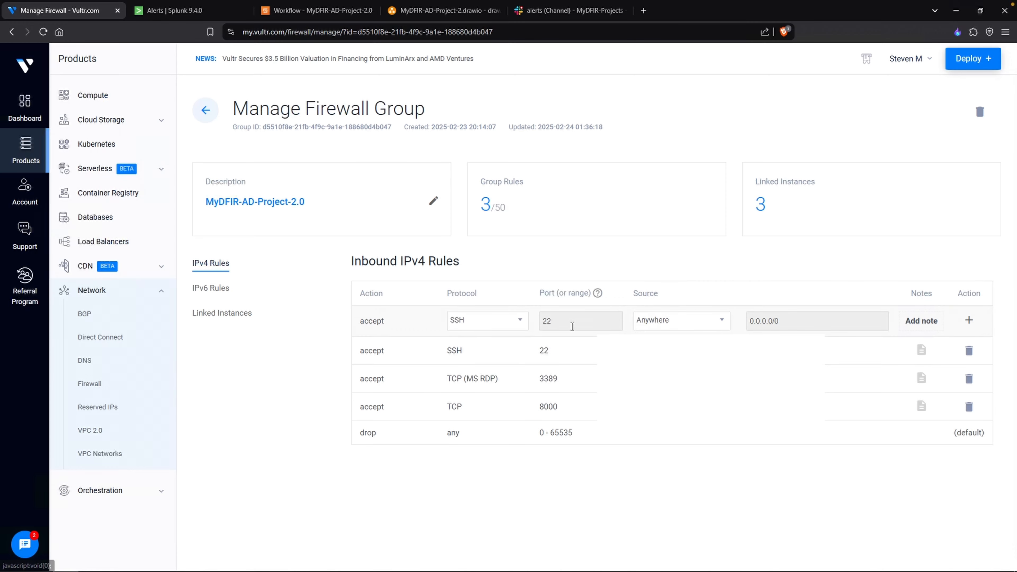
- Set up a new inbound IPv4 accept rule with protocol TCP and port range 1-65535
{"action": "left_click", "coordinate": [501, 323]}
{"action": "left_click", "coordinate": [498, 376]}
{"action": "left_click", "coordinate": [580, 322]}
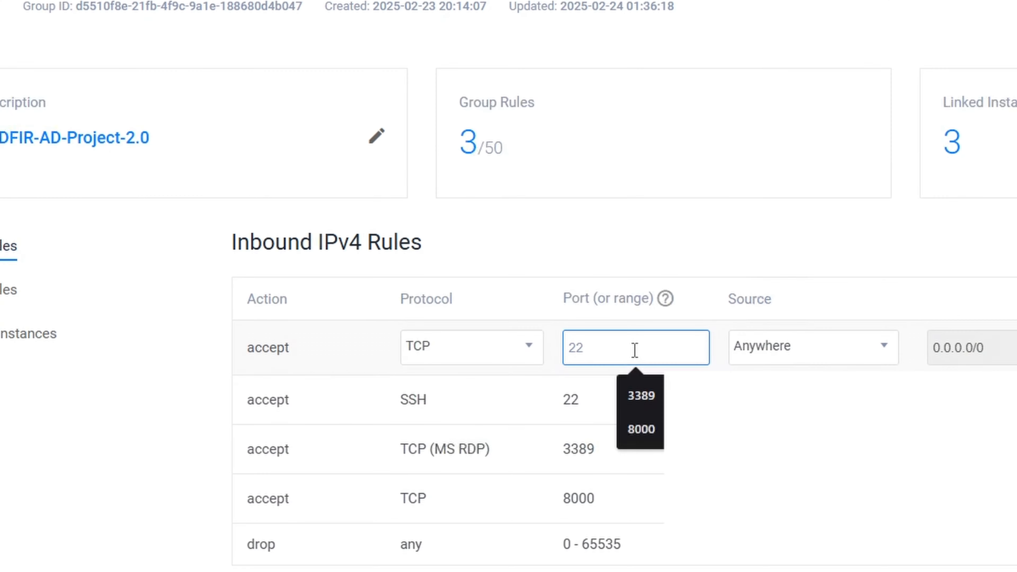
{"action": "type", "text": "1-655"}
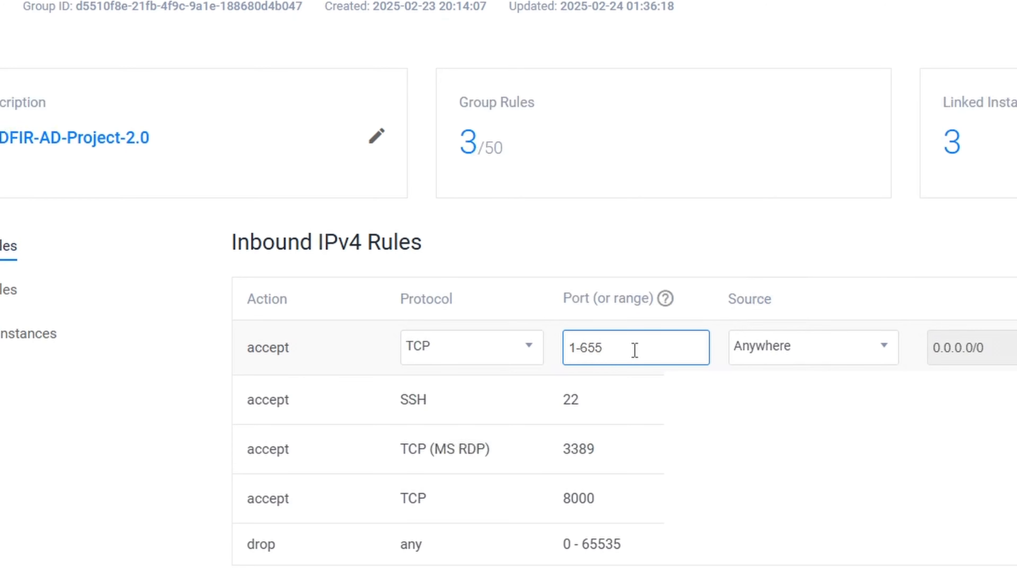
{"action": "type", "text": "35"}
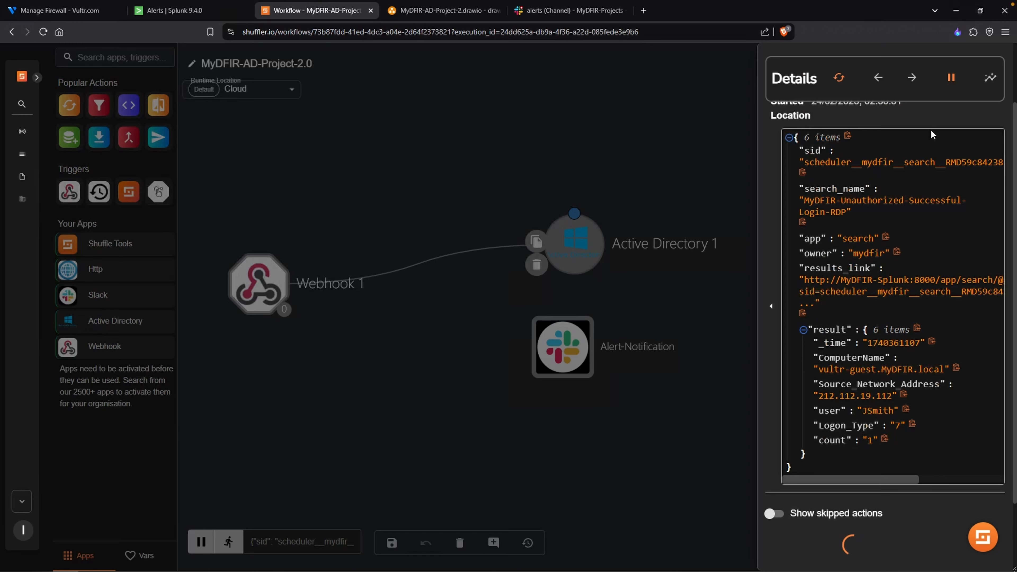
- Back in the Shuffle workflow, abort the executing run and rerun the workflow with the same data
{"action": "left_click", "coordinate": [948, 82]}
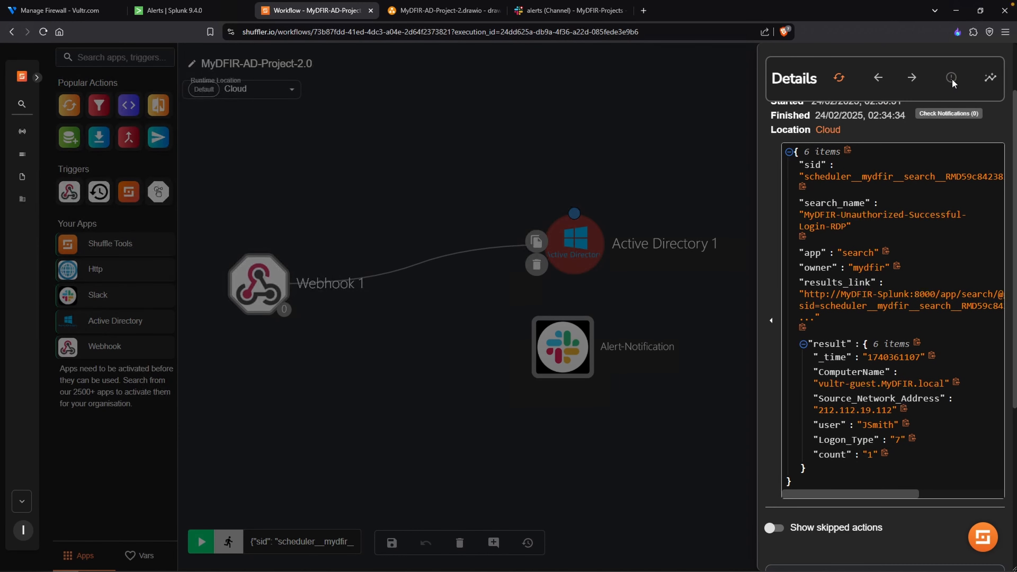
{"action": "left_click", "coordinate": [679, 138]}
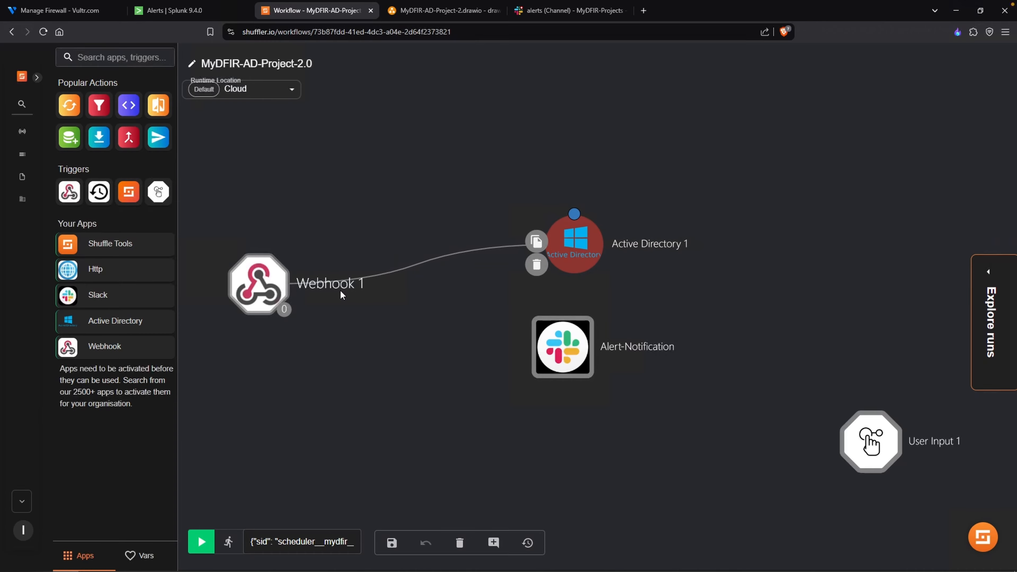
{"action": "left_click", "coordinate": [989, 312]}
{"action": "left_click", "coordinate": [839, 131]}
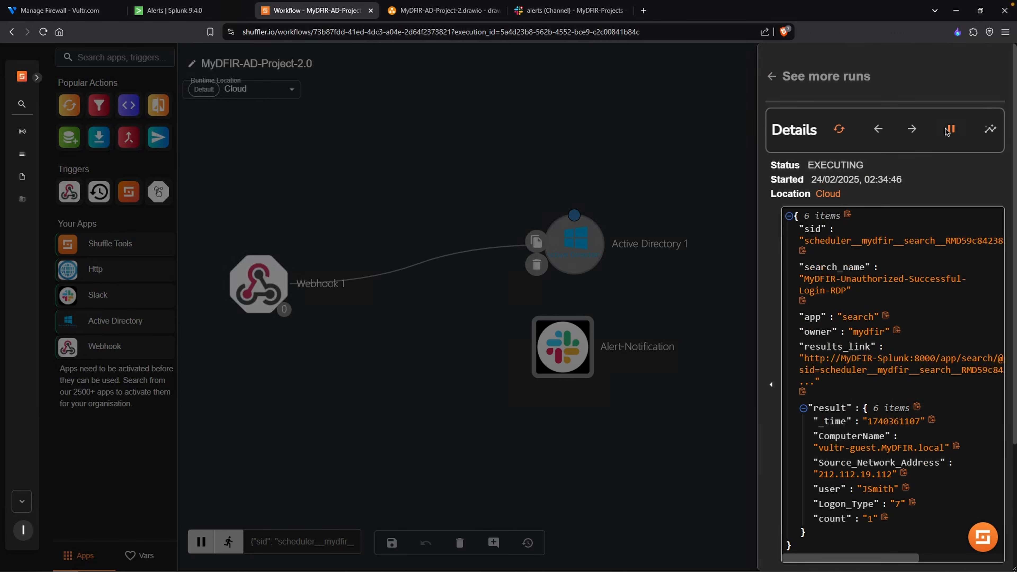
- Abort the run started at 02:34:46 and leave its details
{"action": "left_click", "coordinate": [951, 131]}
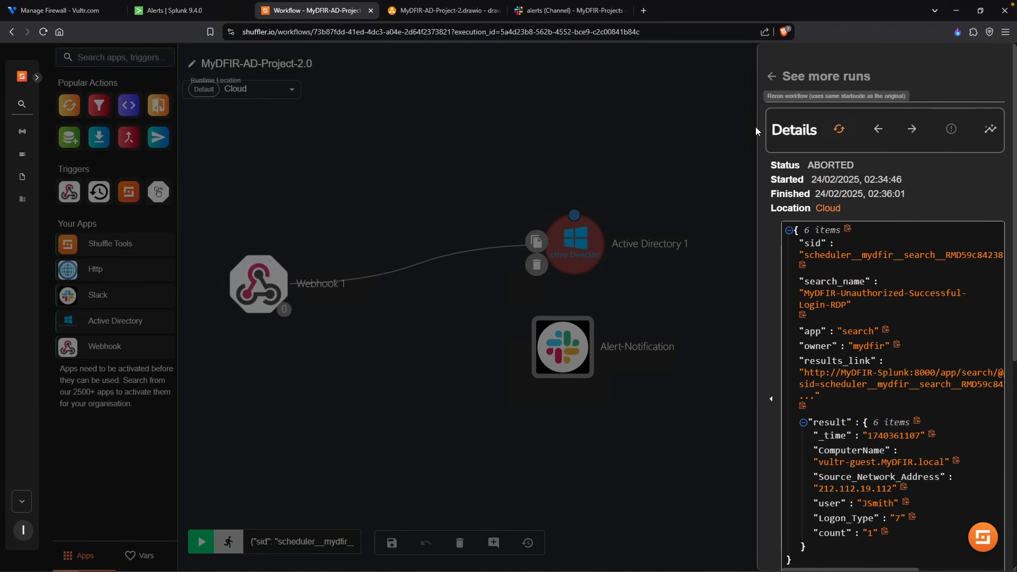
{"action": "left_click", "coordinate": [771, 76]}
- Add a new authentication option for the Active Directory 1 node and label it New_Auth
{"action": "left_click", "coordinate": [586, 248]}
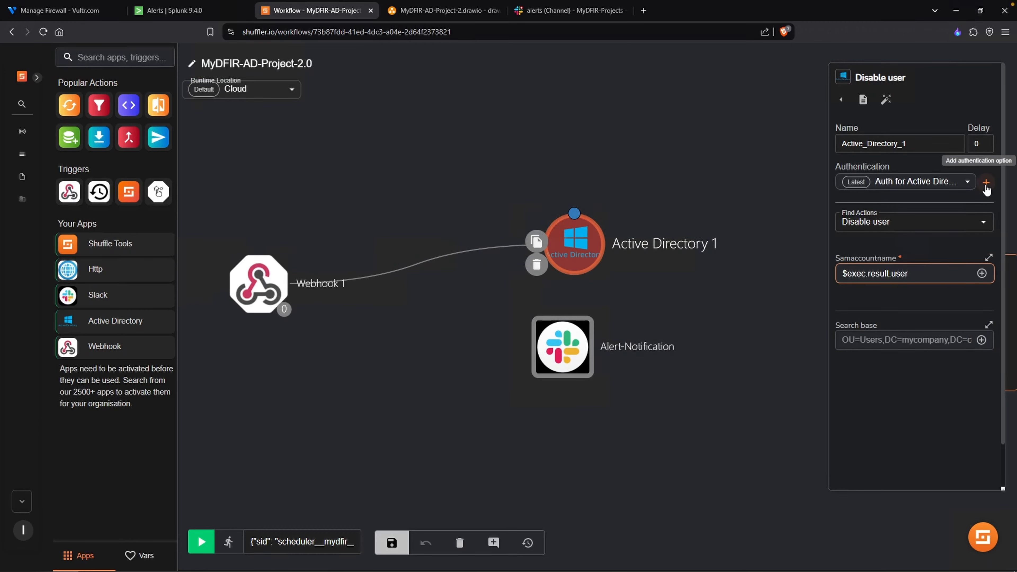
{"action": "left_click", "coordinate": [973, 182]}
{"action": "left_click", "coordinate": [985, 183]}
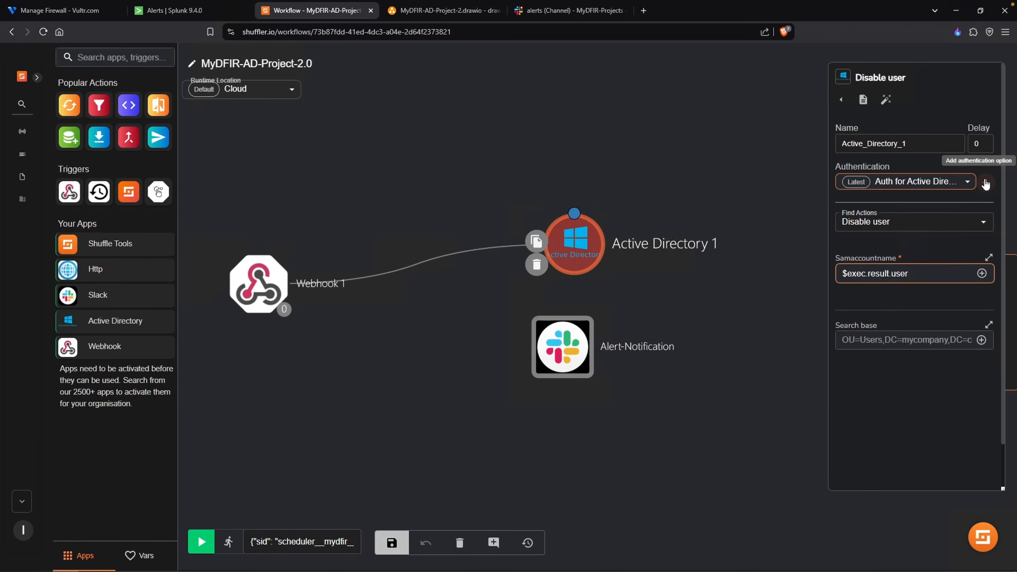
{"action": "left_click", "coordinate": [986, 183]}
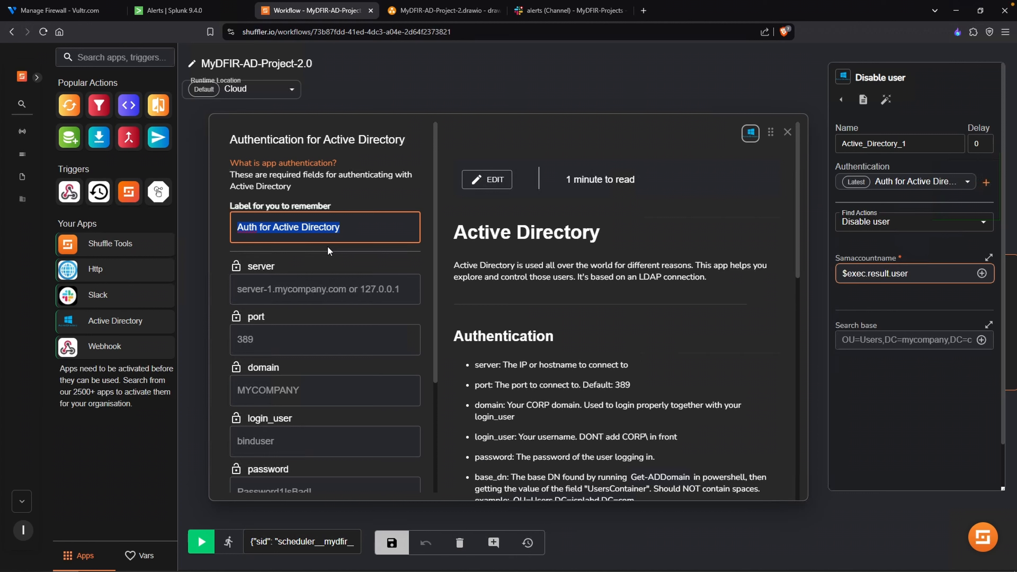
{"action": "type", "text": "New_"}
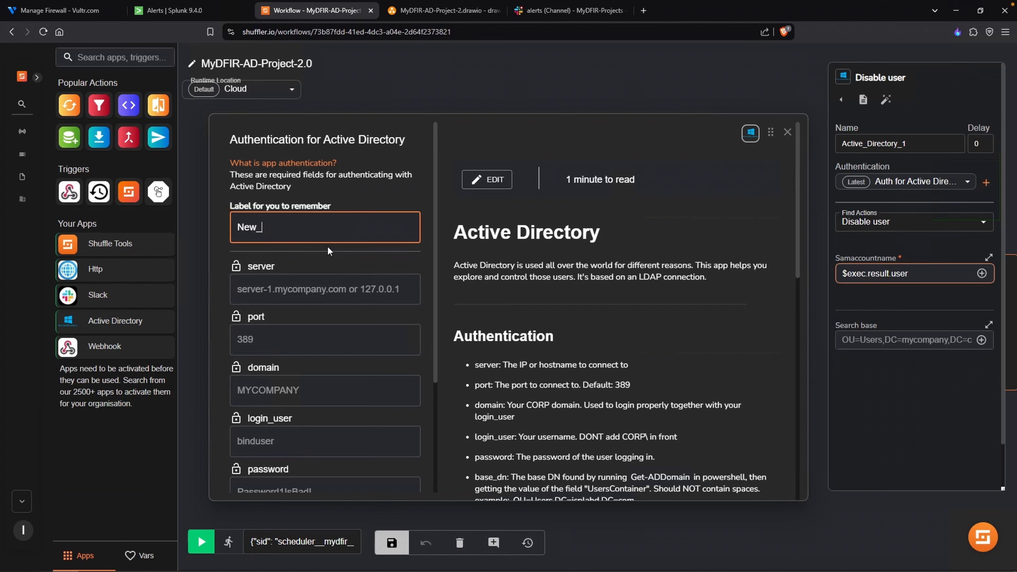
{"action": "type", "text": "Auth"}
- Set the authentication's server to 155.138.149.136, port to 389 and domain to MYDFIR
{"action": "key", "text": "Tab"}
{"action": "type", "text": "1"}
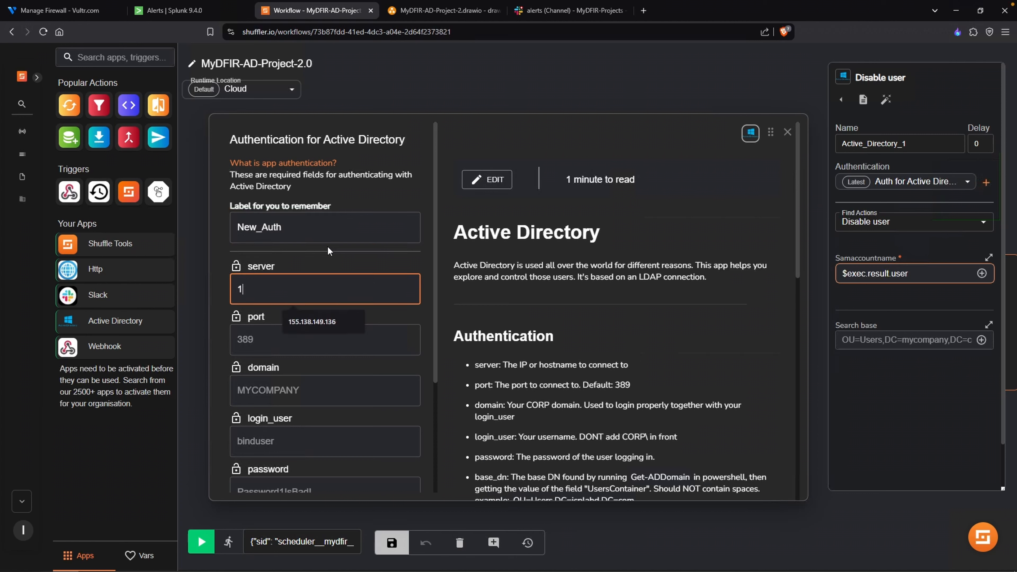
{"action": "type", "text": "55.138.149.136"}
{"action": "left_click", "coordinate": [307, 322]}
{"action": "left_click", "coordinate": [296, 343]}
{"action": "type", "text": "3"}
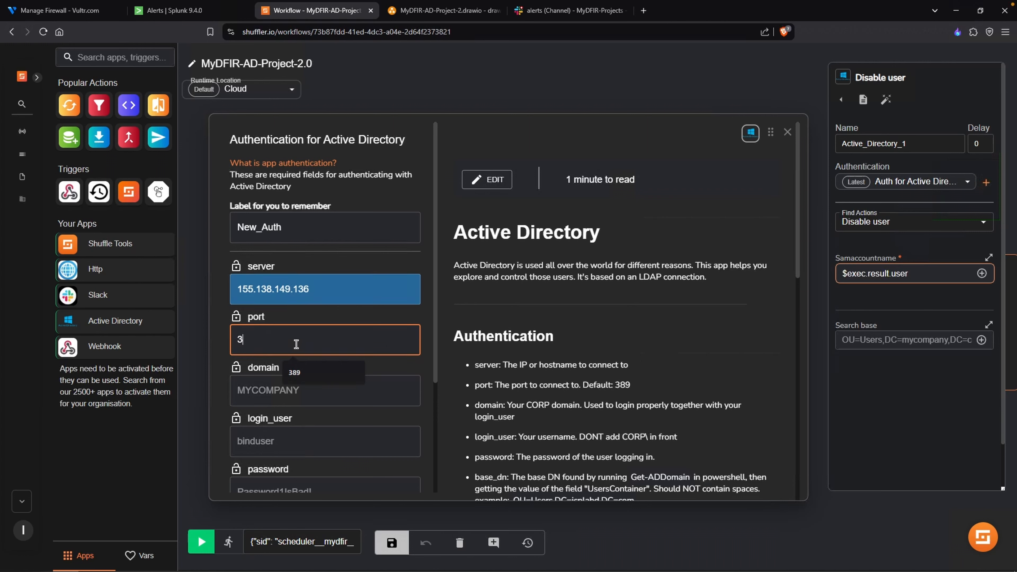
{"action": "type", "text": "89"}
{"action": "key", "text": "Tab"}
{"action": "type", "text": "MYDFIR"}
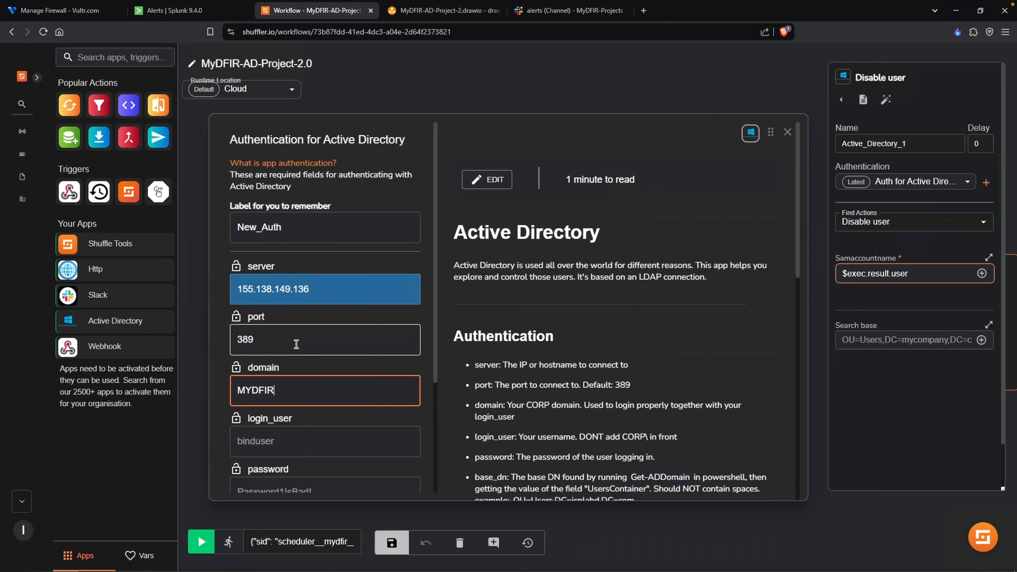
- Set login_user to Administrator and fill in the account password for the authentication
{"action": "scroll", "coordinate": [280, 384], "scroll_direction": "down", "scroll_amount": 1}
{"action": "left_click", "coordinate": [274, 432]}
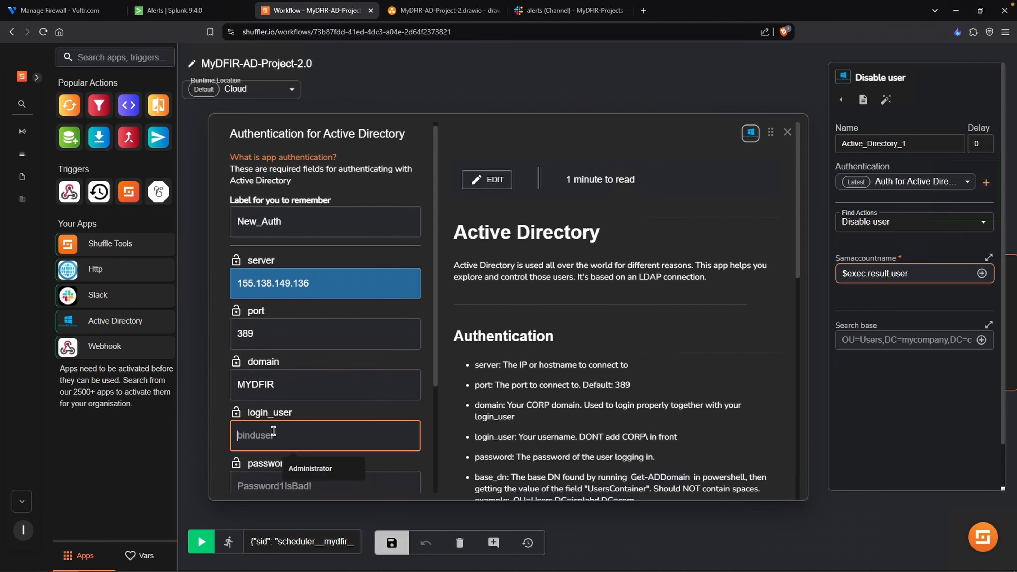
{"action": "left_click", "coordinate": [304, 467]}
{"action": "scroll", "coordinate": [304, 465], "scroll_direction": "down", "scroll_amount": 1}
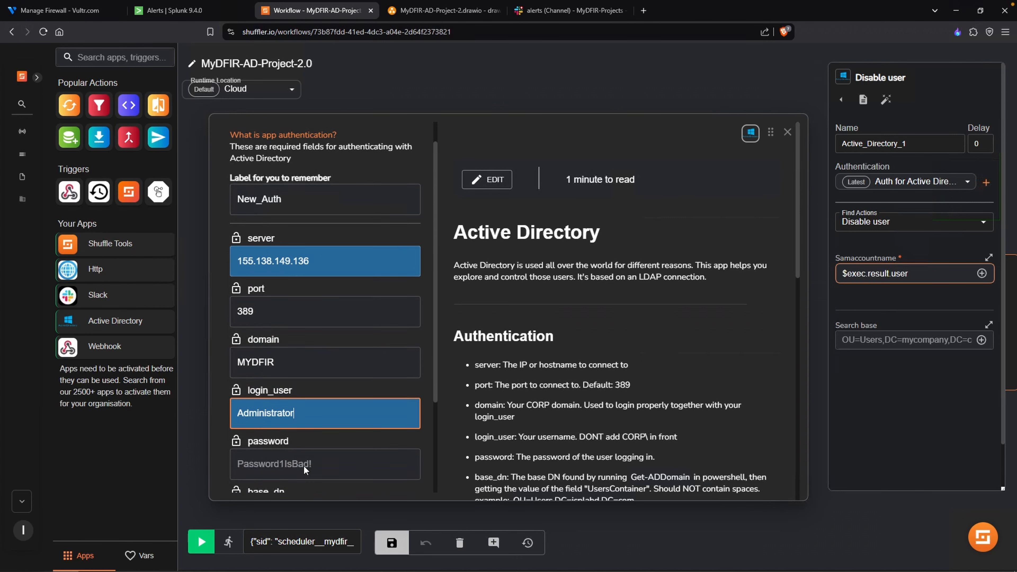
{"action": "left_click", "coordinate": [306, 465]}
{"action": "scroll", "coordinate": [306, 465], "scroll_direction": "down", "scroll_amount": 1}
{"action": "left_click", "coordinate": [323, 500]}
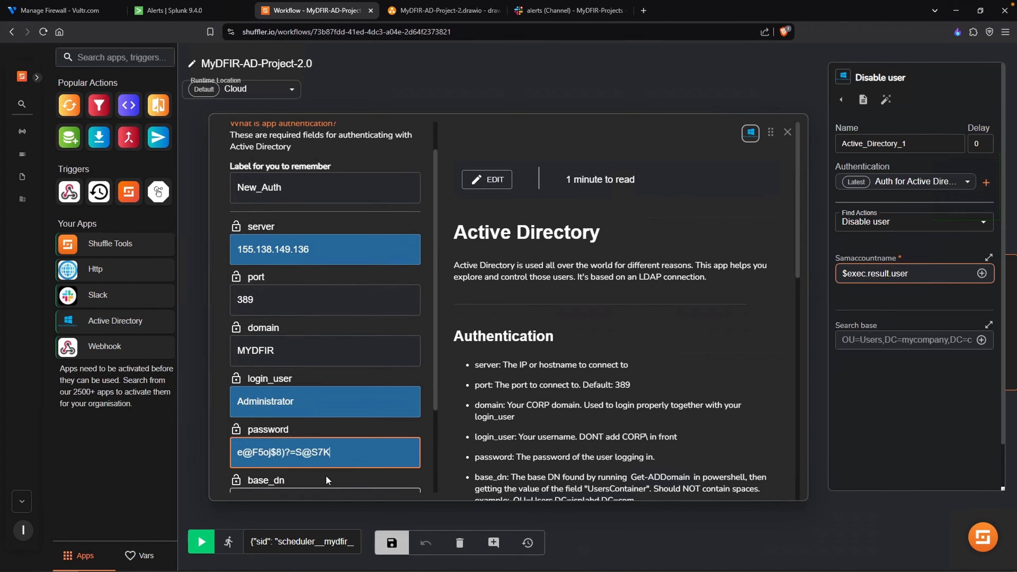
- Set base_dn to CN=Users,DC=MyDFIR,DC=local and use_ssl to False, and submit the authentication
{"action": "scroll", "coordinate": [326, 475], "scroll_direction": "down", "scroll_amount": 3}
{"action": "left_click", "coordinate": [321, 395]}
{"action": "left_click", "coordinate": [309, 421]}
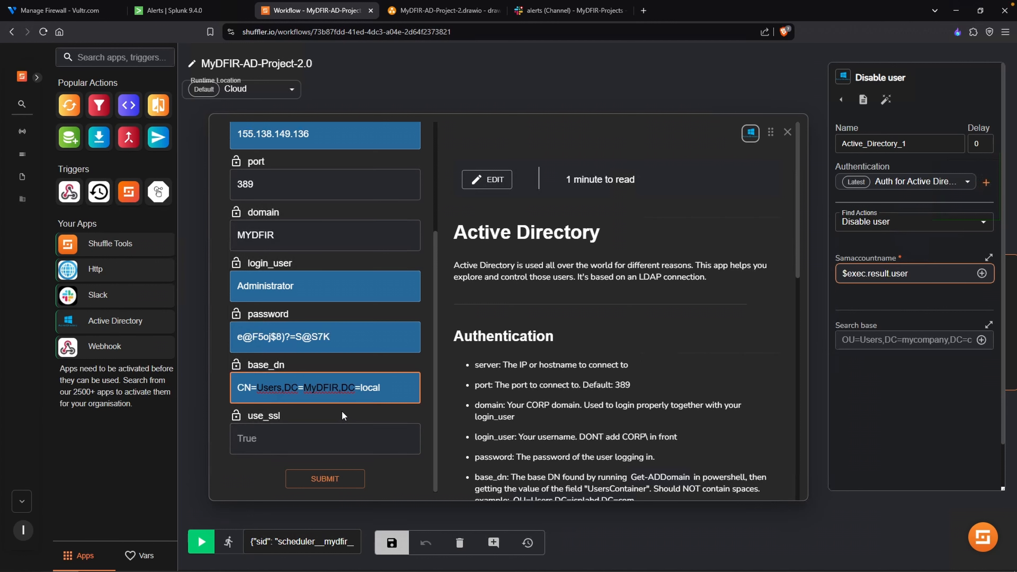
{"action": "scroll", "coordinate": [341, 411], "scroll_direction": "up", "scroll_amount": 1}
{"action": "left_click", "coordinate": [294, 436]}
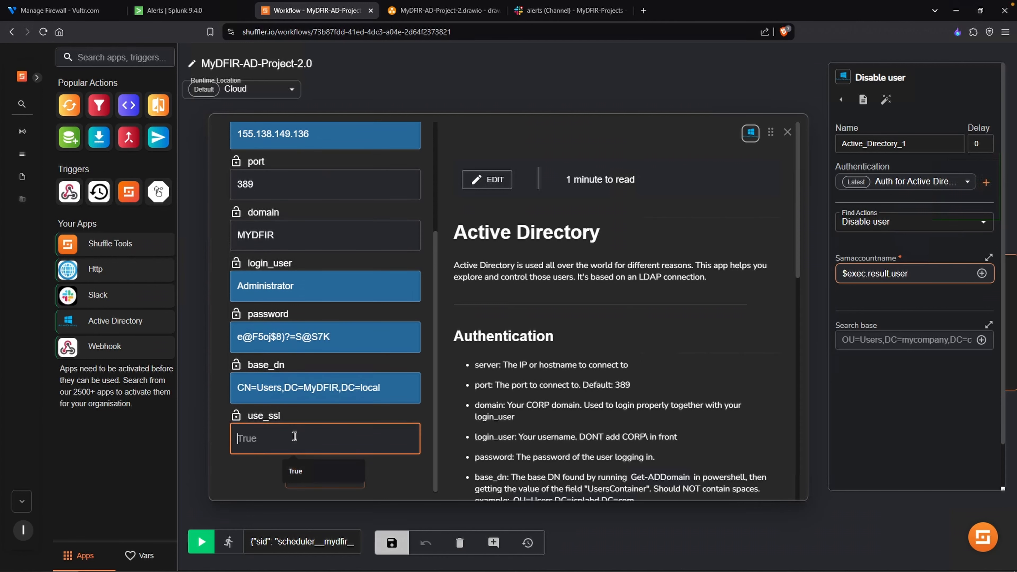
{"action": "type", "text": "False"}
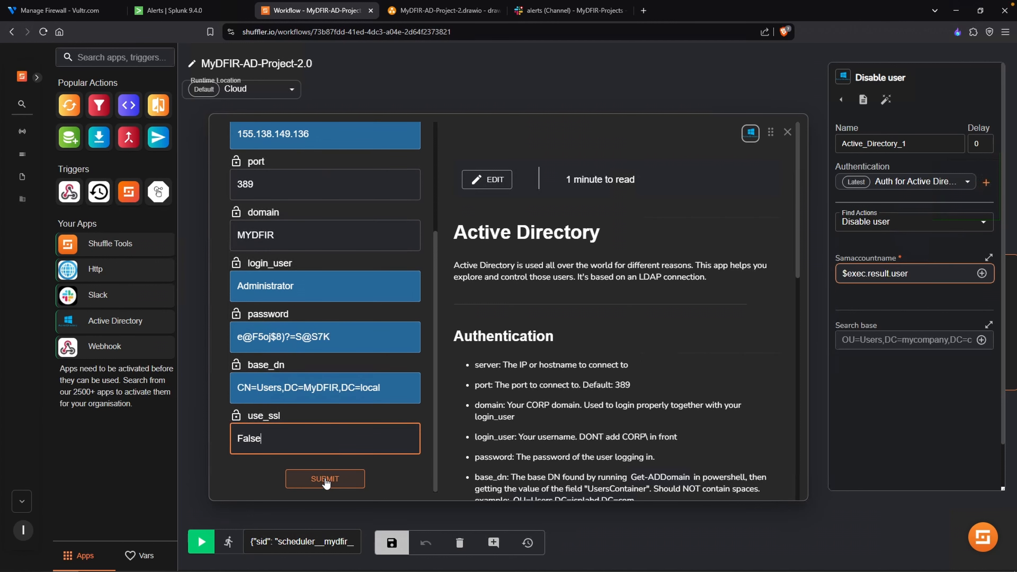
{"action": "left_click", "coordinate": [326, 479]}
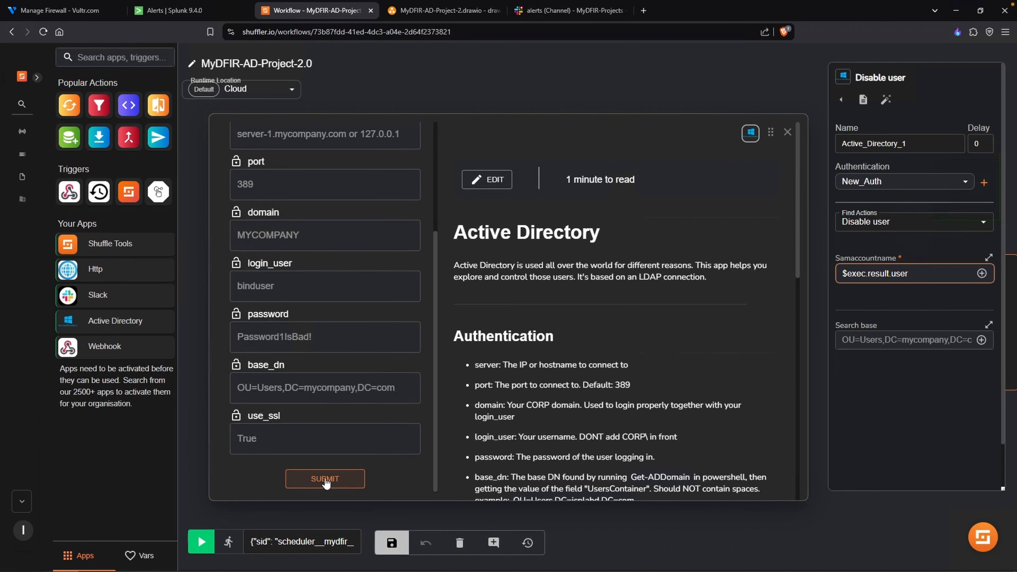
- Change the Active Directory 1 node's action to User attributes and save the workflow
{"action": "left_click", "coordinate": [978, 228]}
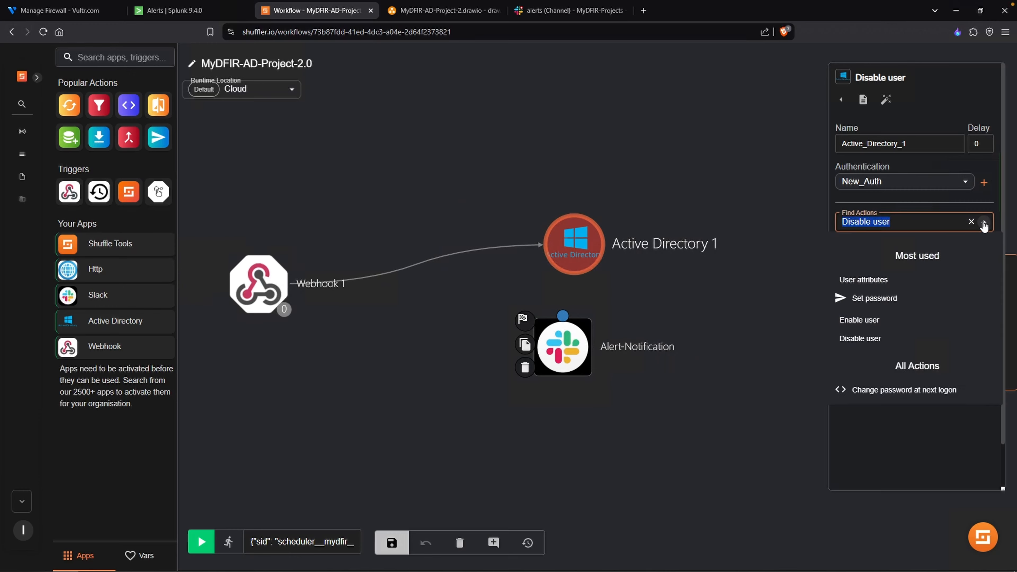
{"action": "left_click", "coordinate": [878, 280]}
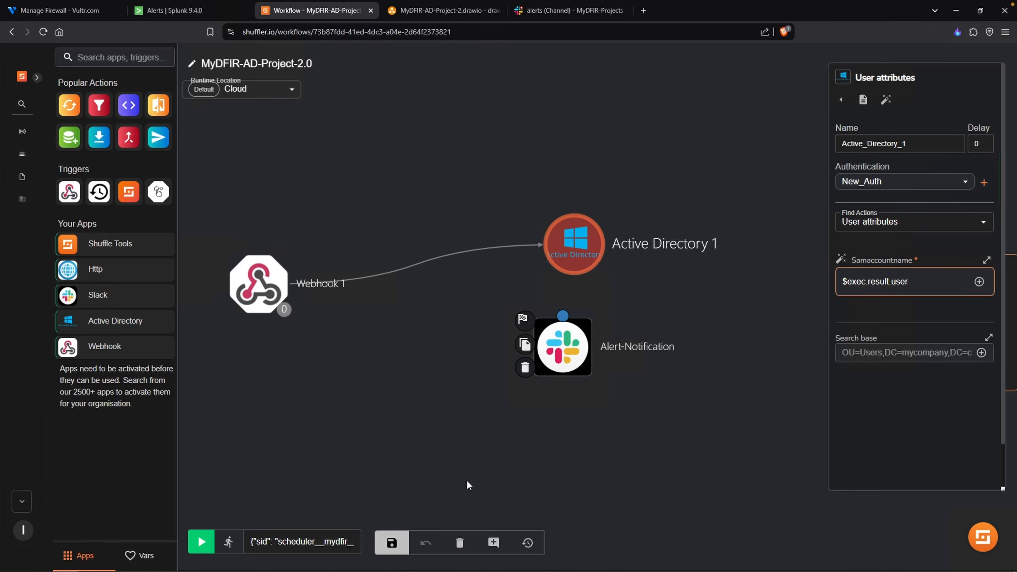
{"action": "left_click", "coordinate": [392, 543]}
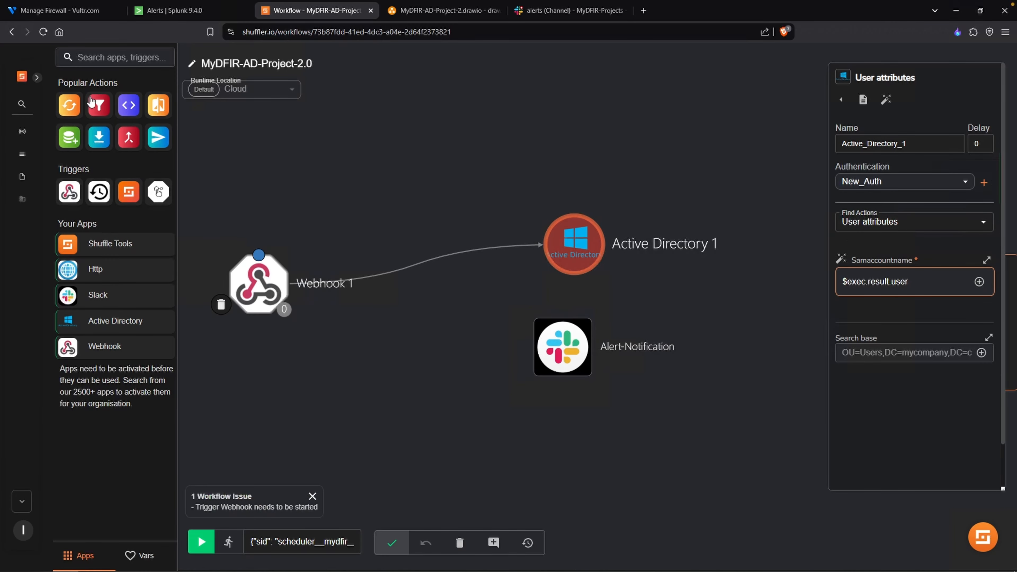
- Run the workflow and examine the Active Directory 1 result and its exception in the run details
{"action": "left_click", "coordinate": [204, 540]}
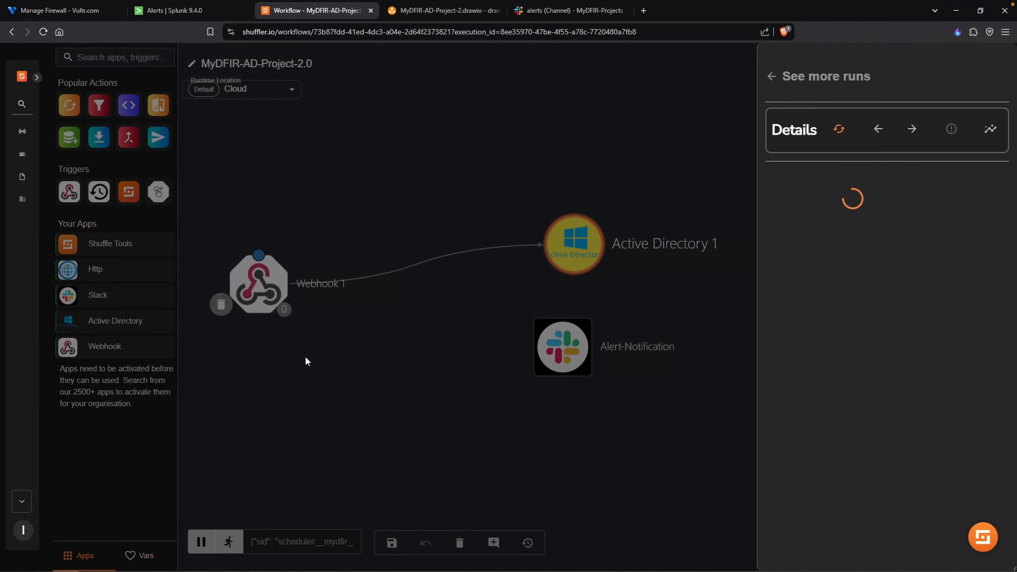
{"action": "left_click_drag", "start_coordinate": [817, 165], "coordinate": [862, 172]}
{"action": "scroll", "coordinate": [864, 175], "scroll_direction": "down", "scroll_amount": 9}
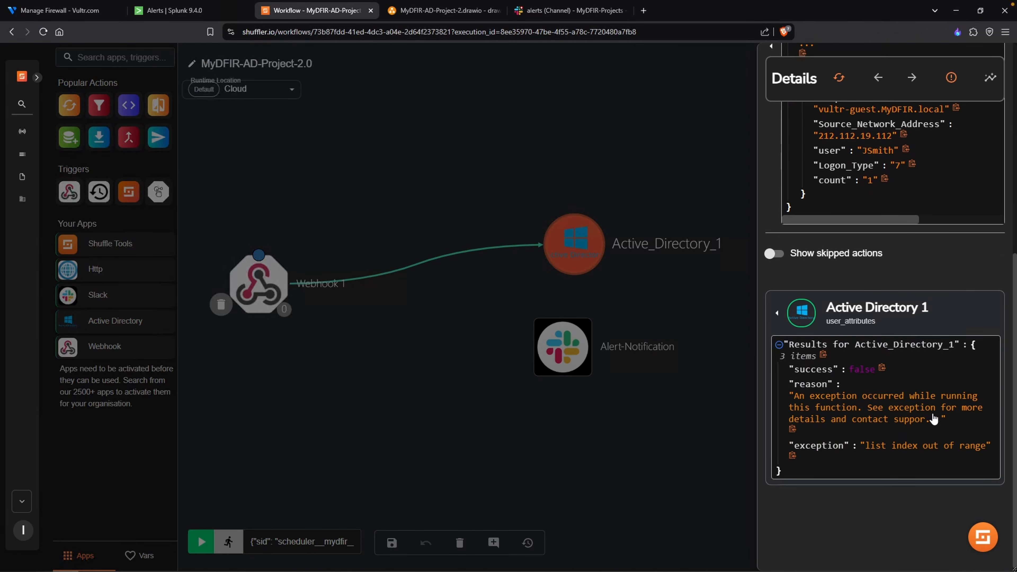
{"action": "left_click", "coordinate": [878, 447]}
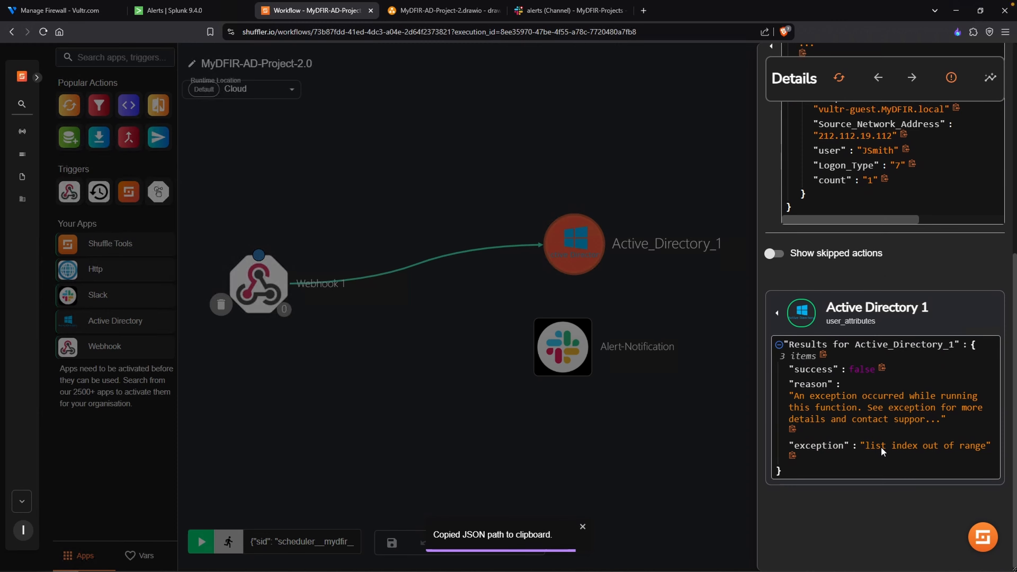
{"action": "scroll", "coordinate": [874, 440], "scroll_direction": "up", "scroll_amount": 2}
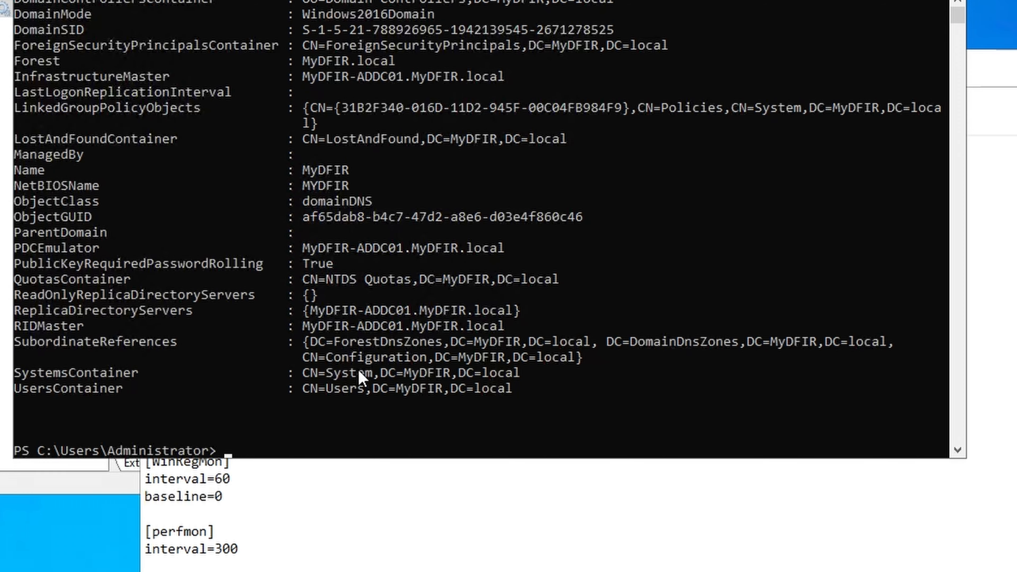
- Set the Active Directory 1 node's Search base to CN=Users,DC=MyDFIR,DC=local and save the workflow
{"action": "left_click_drag", "start_coordinate": [303, 387], "coordinate": [510, 391]}
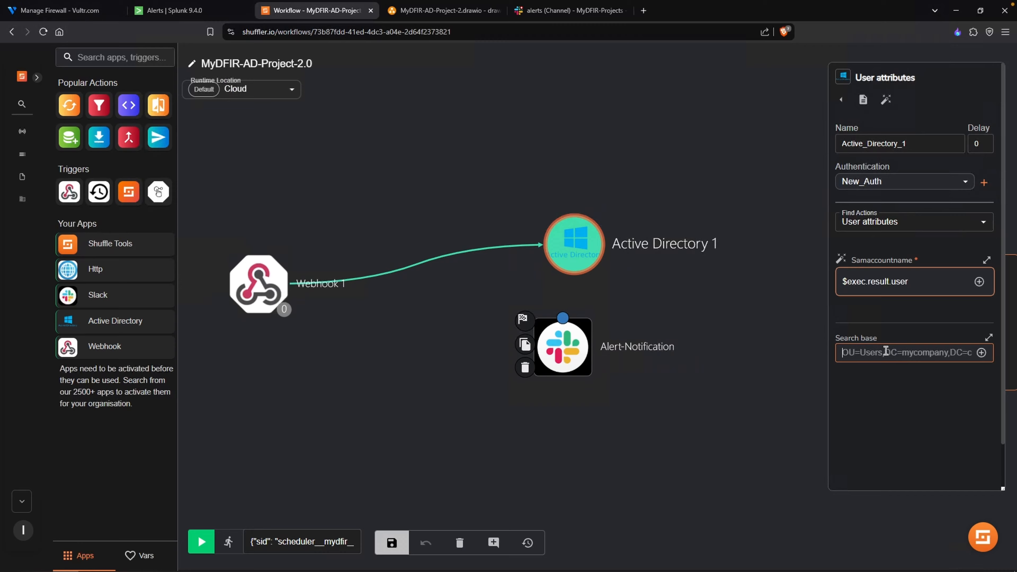
{"action": "key", "text": "ctrl+v"}
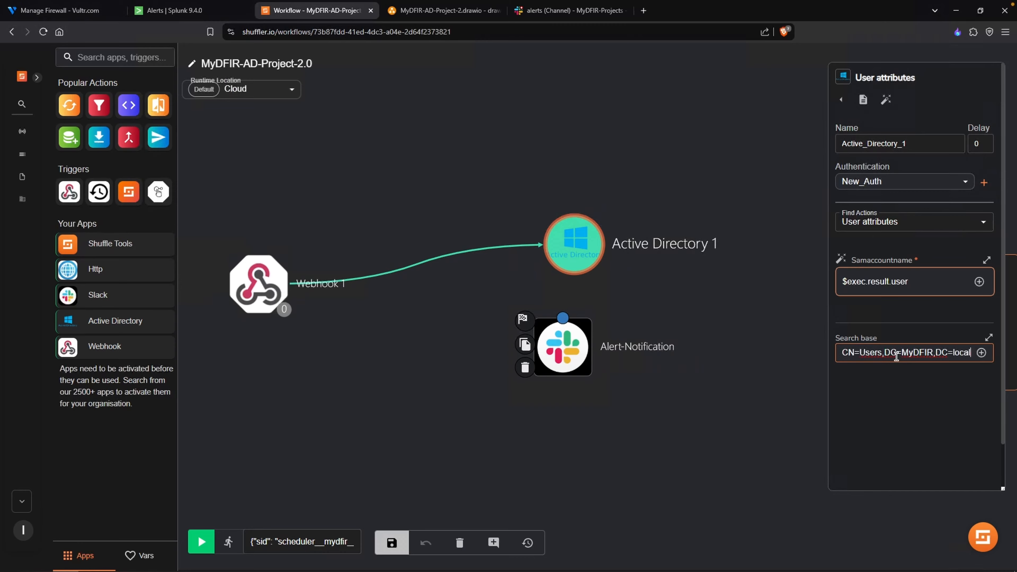
{"action": "left_click", "coordinate": [391, 542]}
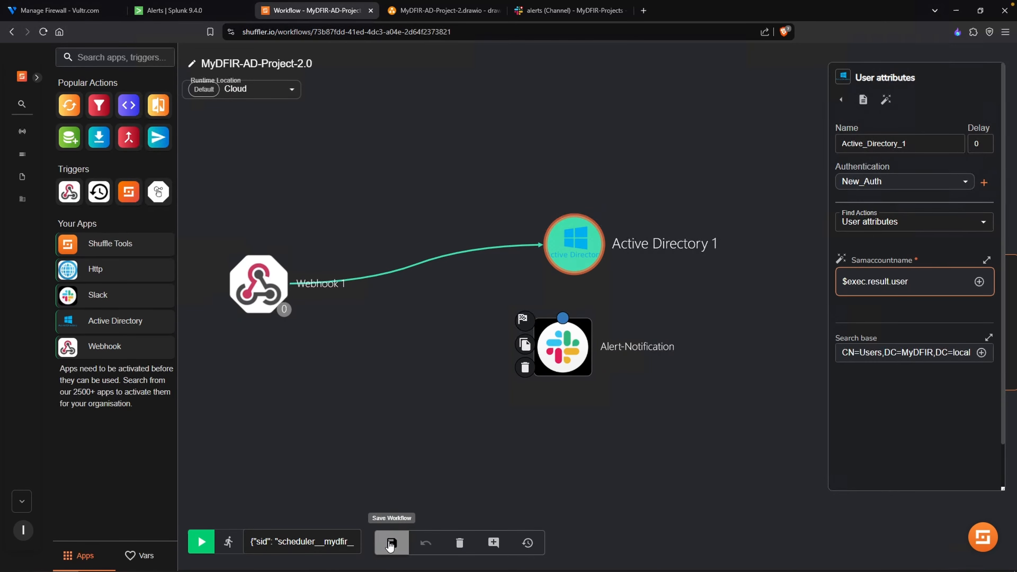
{"action": "left_click", "coordinate": [787, 272]}
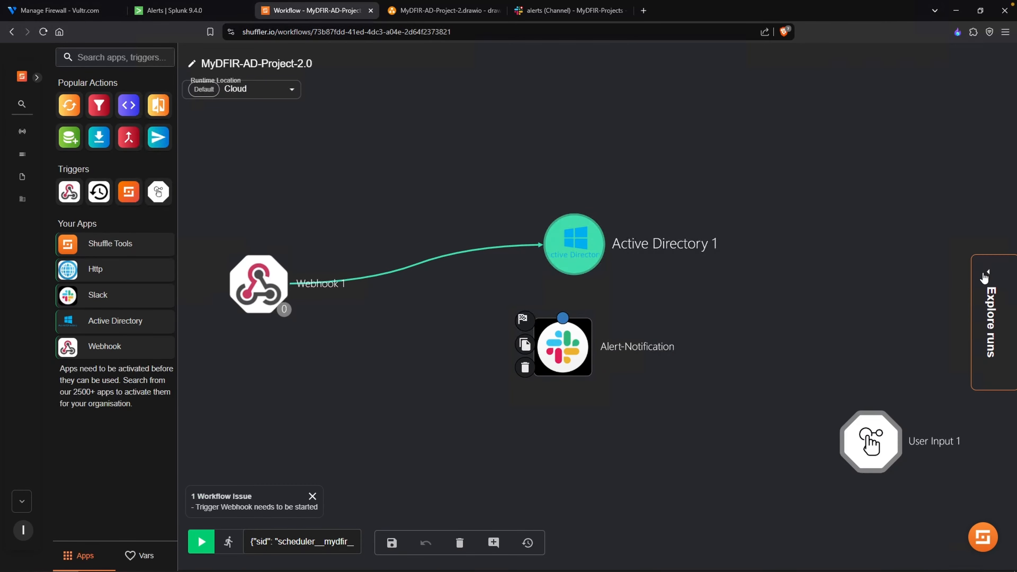
- Clear the Samaccountname parameter of the Active Directory 1 node and save the workflow
{"action": "left_click", "coordinate": [982, 272]}
{"action": "left_click", "coordinate": [656, 193]}
{"action": "left_click", "coordinate": [574, 244]}
{"action": "left_click", "coordinate": [982, 273]}
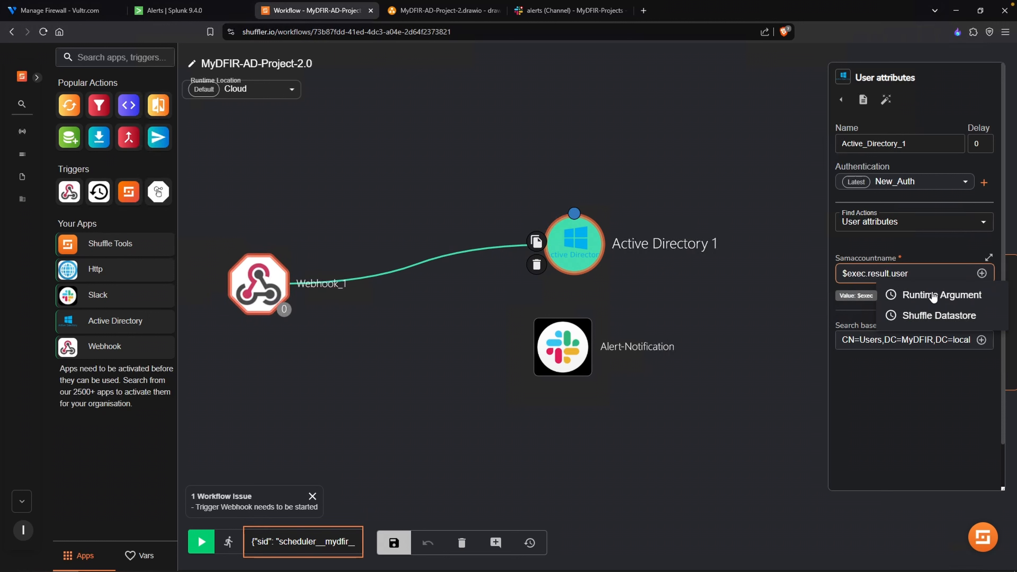
{"action": "left_click", "coordinate": [931, 270]}
{"action": "left_click_drag", "start_coordinate": [930, 273], "coordinate": [742, 274]}
{"action": "key", "text": "BackSpace"}
{"action": "left_click", "coordinate": [474, 320]}
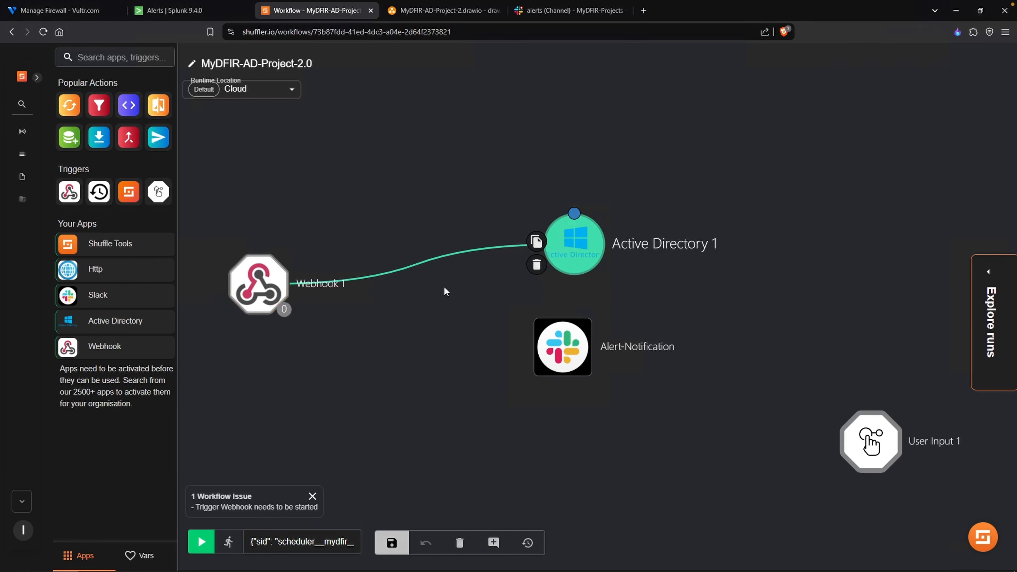
{"action": "key", "text": "ctrl+s"}
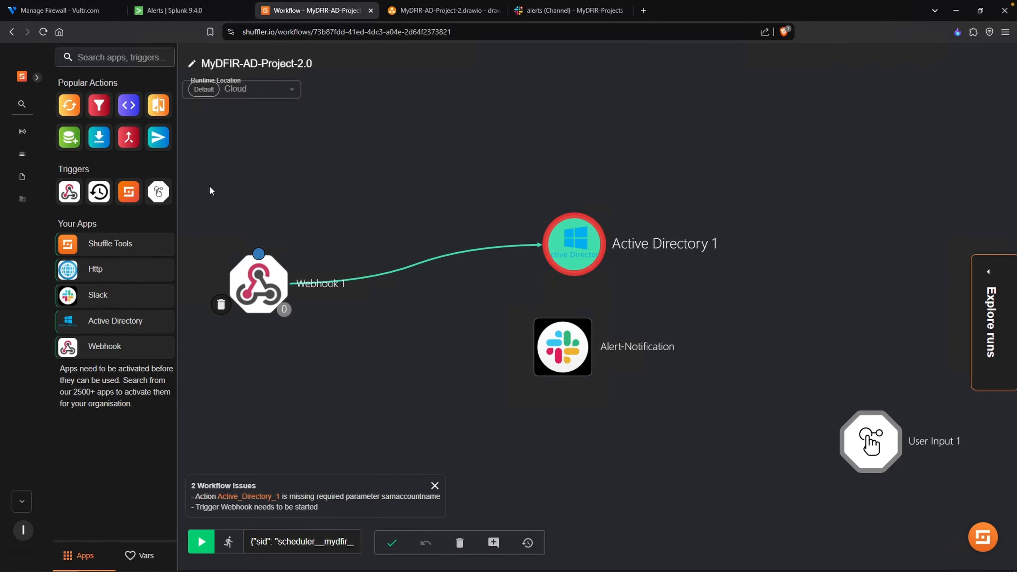
- Rerun the finished run from 24/02/2025, 01:54:01 and examine its Active Directory 1 result
{"action": "left_click", "coordinate": [372, 278]}
{"action": "left_click", "coordinate": [247, 404]}
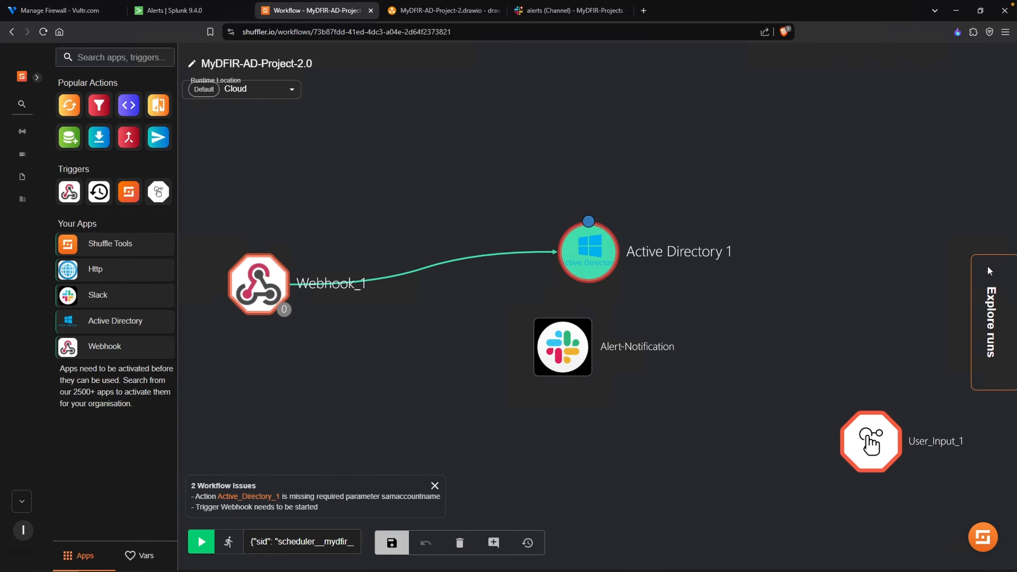
{"action": "left_click", "coordinate": [988, 265]}
{"action": "left_click", "coordinate": [771, 76]}
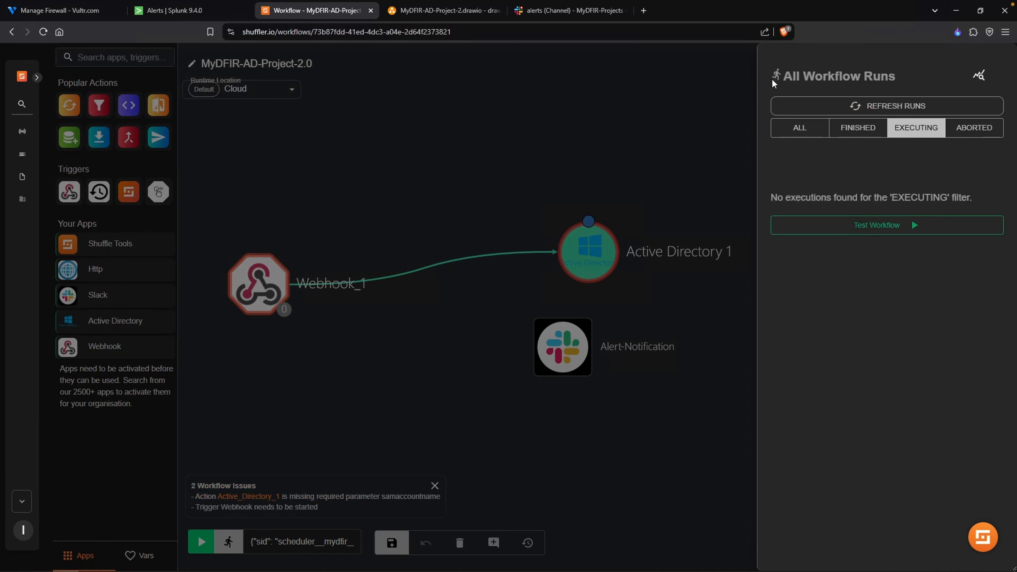
{"action": "left_click", "coordinate": [857, 127]}
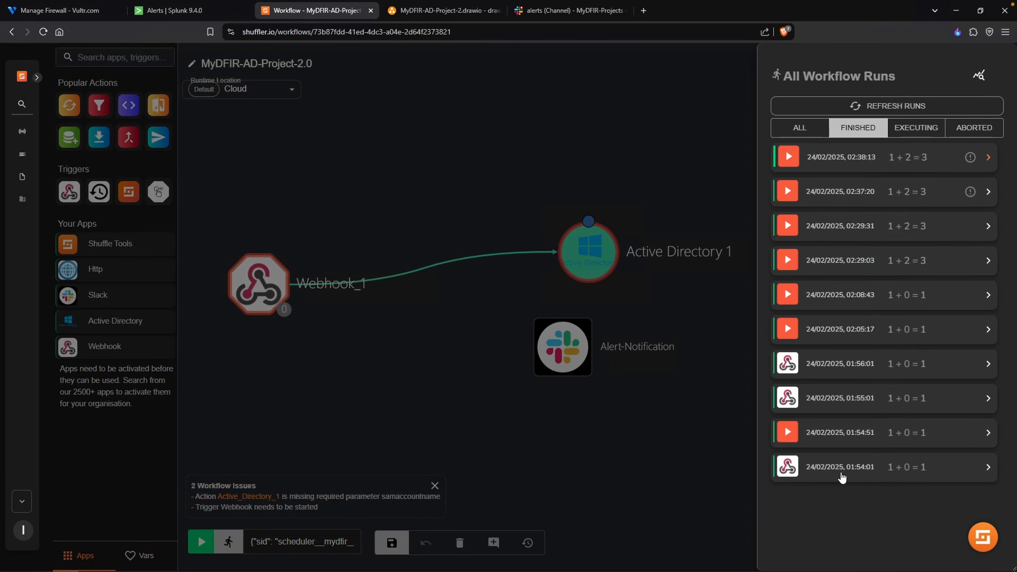
{"action": "left_click", "coordinate": [840, 473]}
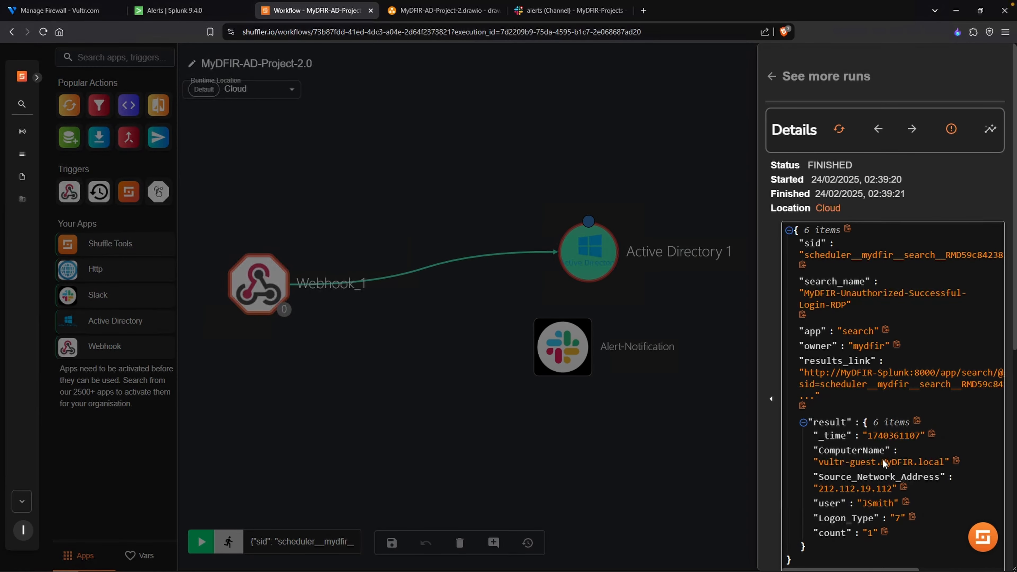
{"action": "scroll", "coordinate": [890, 456], "scroll_direction": "down", "scroll_amount": 10}
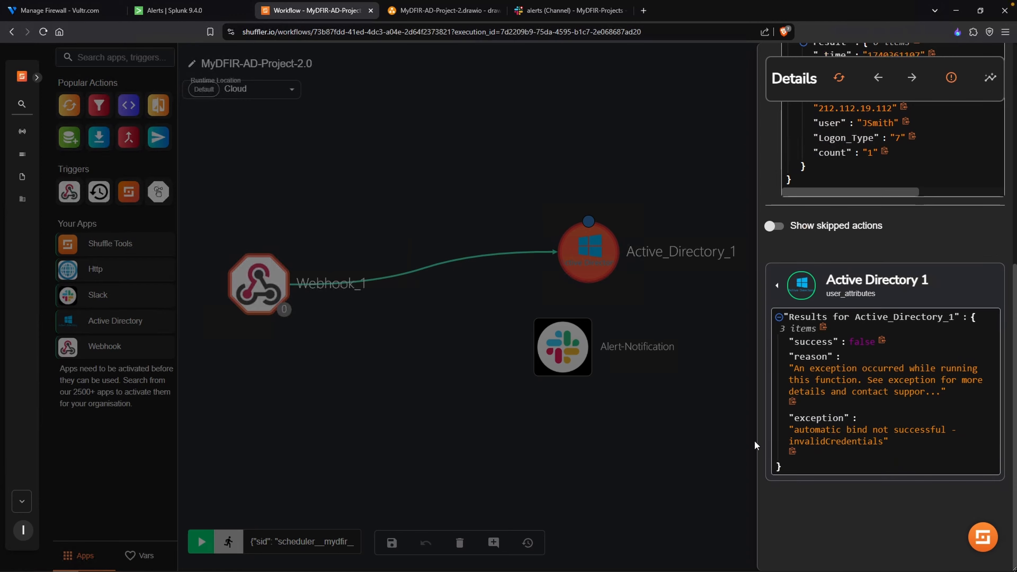
- Insert the runtime argument's result user value into the Samaccountname parameter of the Active Directory 1 node
{"action": "left_click", "coordinate": [719, 435]}
{"action": "left_click", "coordinate": [589, 251]}
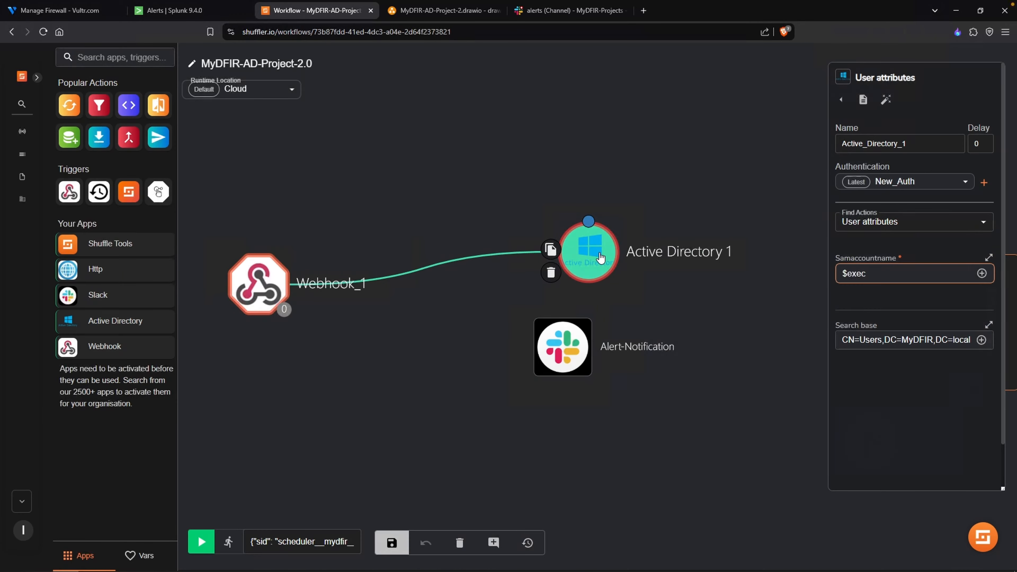
{"action": "left_click", "coordinate": [984, 274]}
{"action": "mouse_move", "coordinate": [957, 303]}
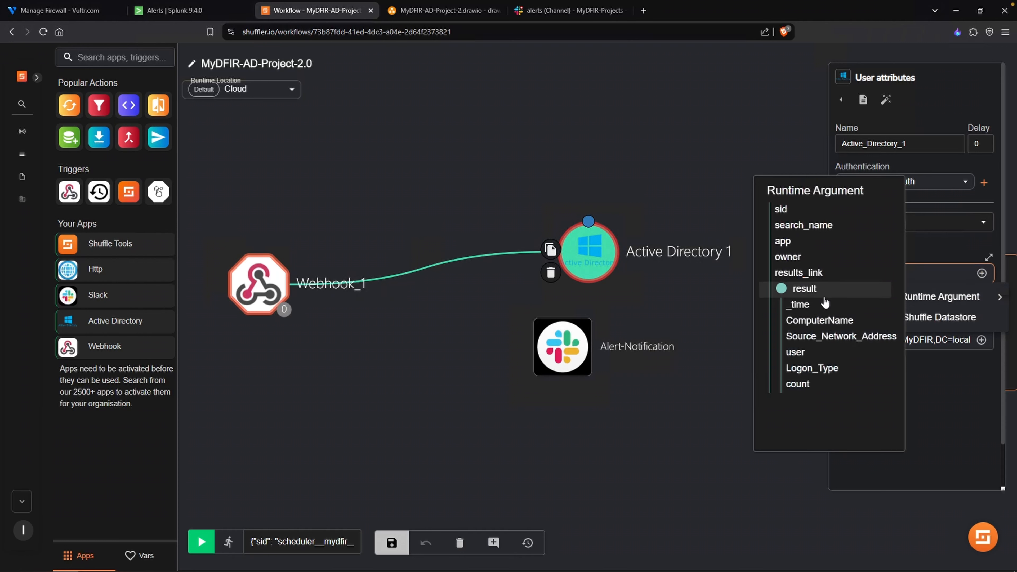
{"action": "left_click", "coordinate": [796, 353]}
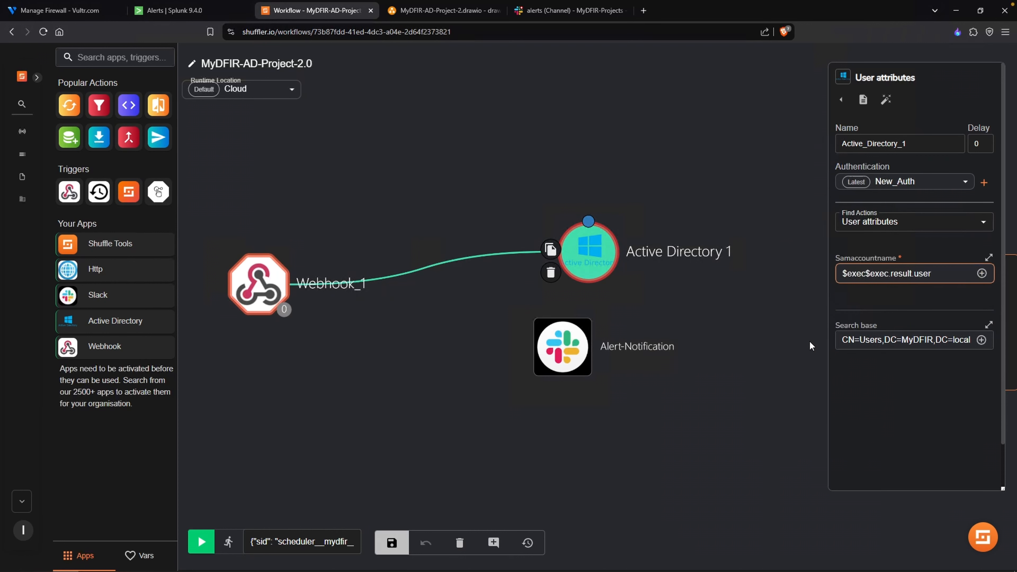
- Correct the Samaccountname parameter of the Active Directory 1 node to $exec.result.user and save the workflow
{"action": "left_click_drag", "start_coordinate": [865, 274], "coordinate": [827, 294]}
{"action": "key", "text": "BackSpace"}
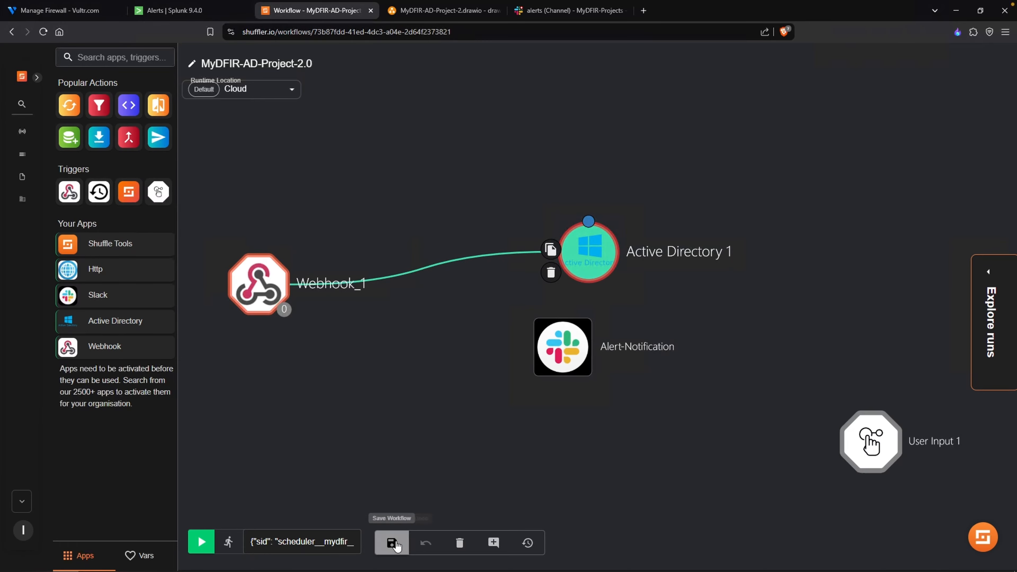
{"action": "left_click", "coordinate": [392, 544]}
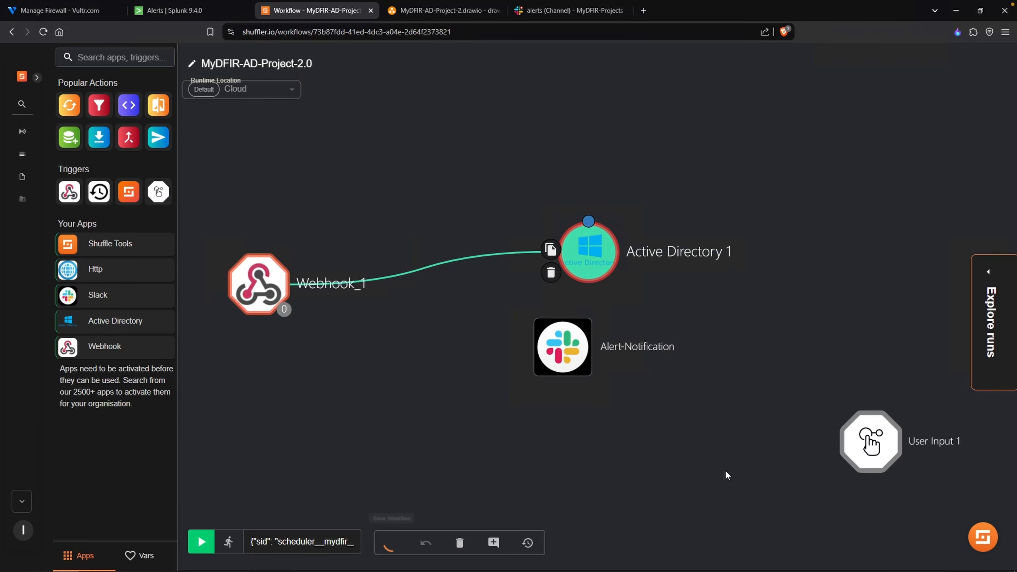
- Rerun the workflow execution, examine the Active Directory 1 result, and review the node's parameters
{"action": "left_click", "coordinate": [992, 323]}
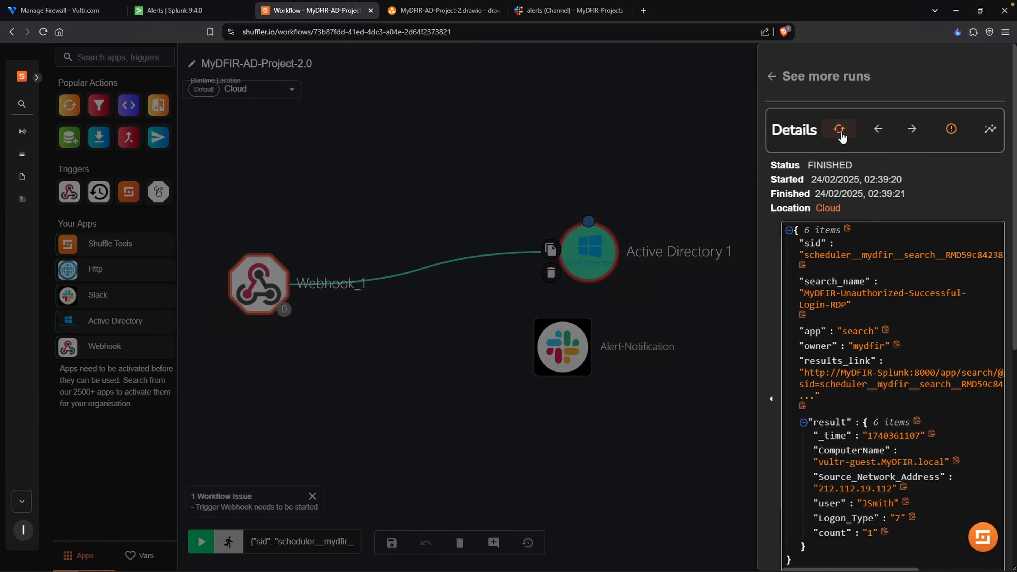
{"action": "left_click", "coordinate": [840, 132]}
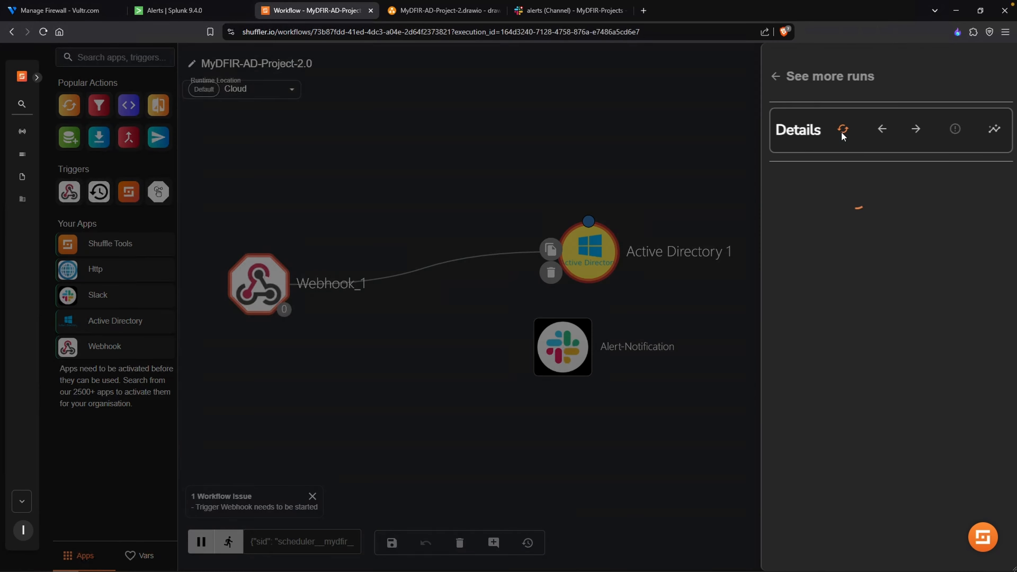
{"action": "scroll", "coordinate": [885, 443], "scroll_direction": "down", "scroll_amount": 5}
{"action": "scroll", "coordinate": [885, 442], "scroll_direction": "down", "scroll_amount": 1}
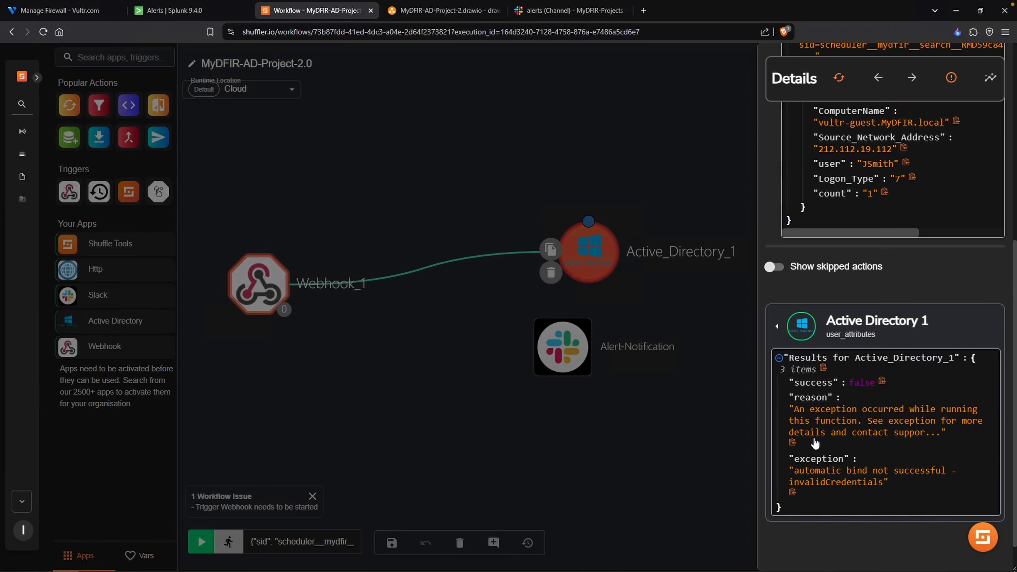
{"action": "left_click", "coordinate": [587, 436]}
{"action": "left_click", "coordinate": [607, 263]}
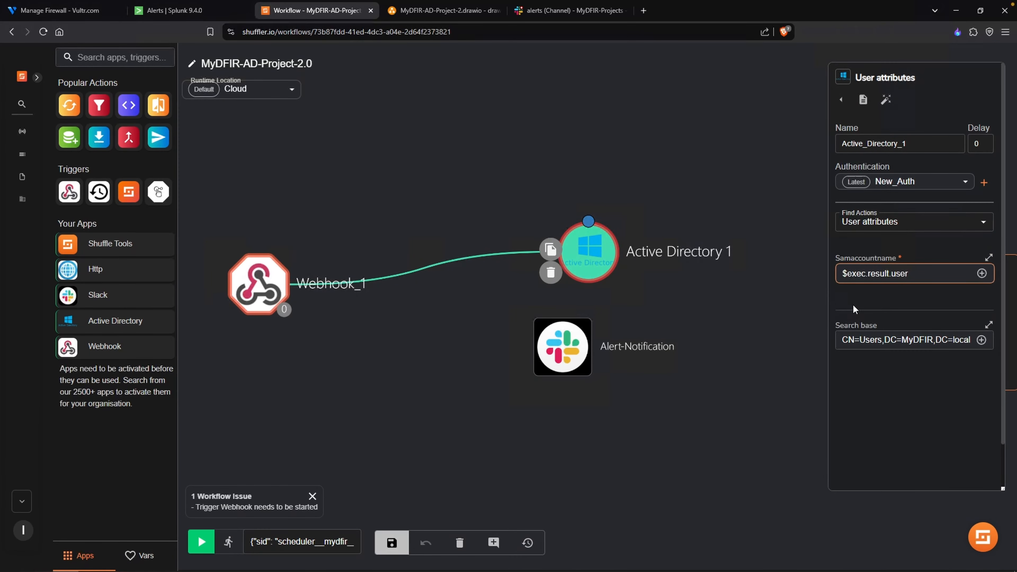
{"action": "left_click", "coordinate": [816, 305]}
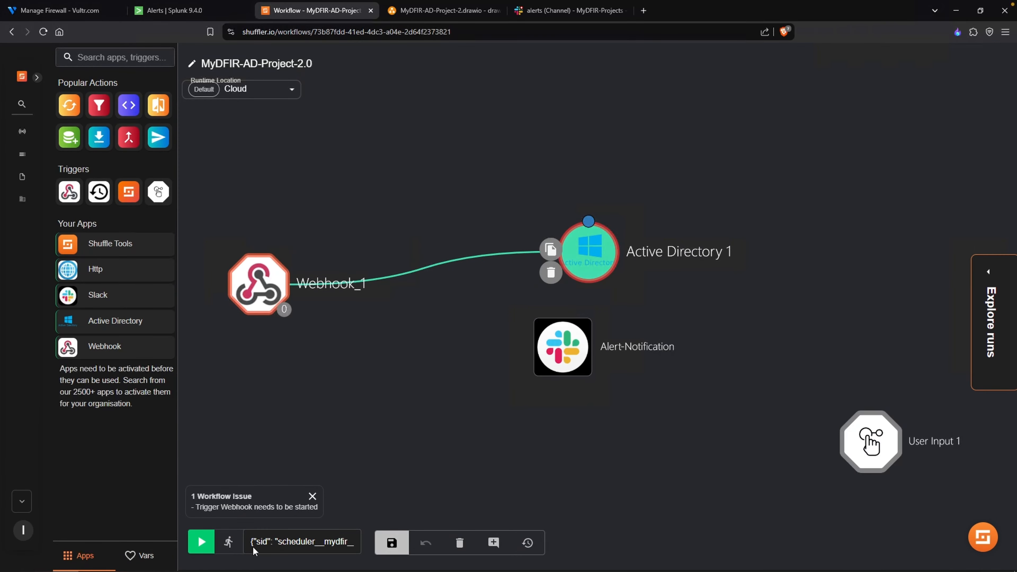
- Switch to the Remote Desktop session and create a user in MyDFIR.local/Users, entering the first name, last name and logon name
{"action": "left_click", "coordinate": [143, 564]}
{"action": "left_click", "coordinate": [325, 560]}
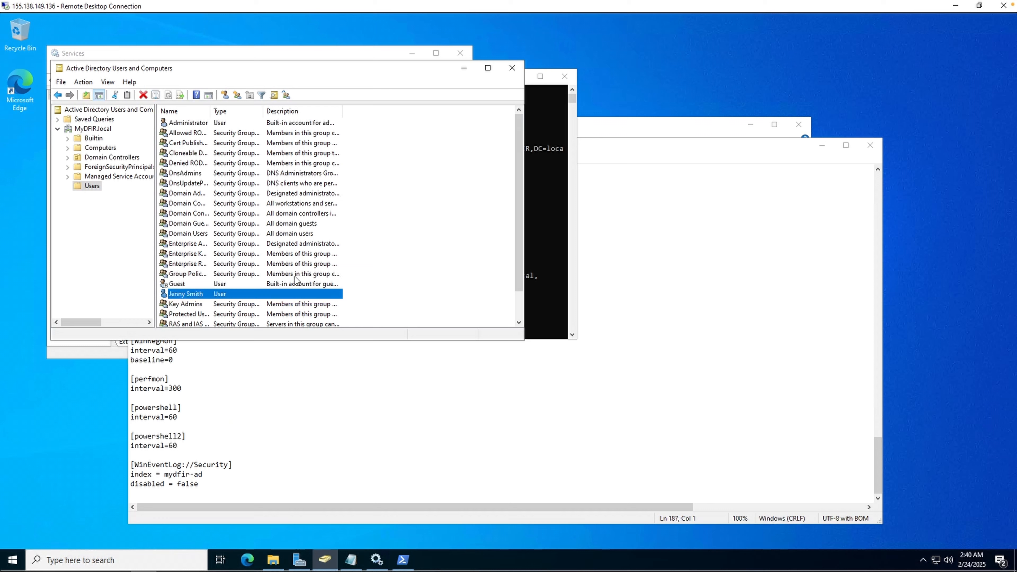
{"action": "right_click", "coordinate": [414, 246]}
{"action": "mouse_move", "coordinate": [438, 279]}
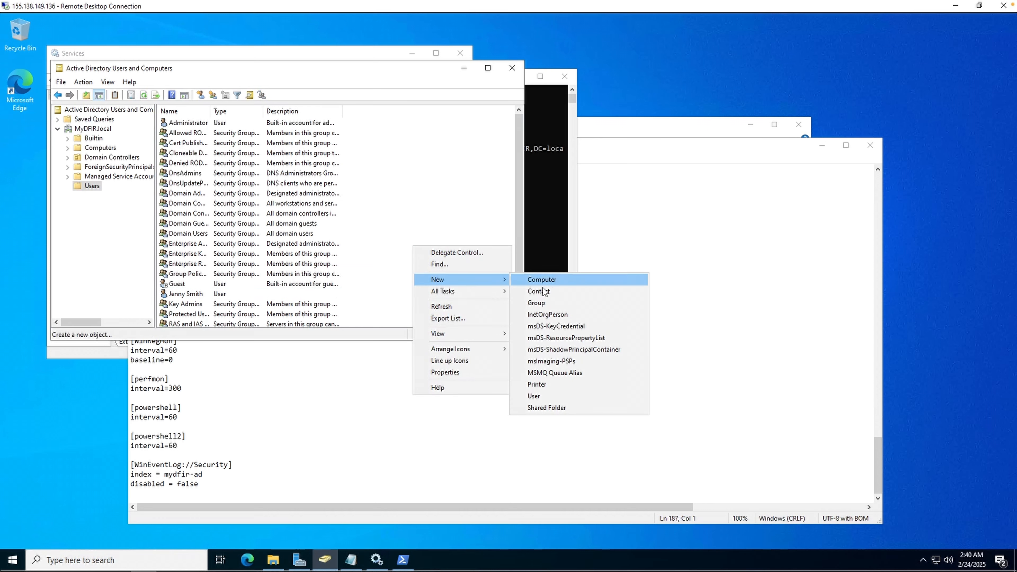
{"action": "left_click", "coordinate": [540, 396]}
{"action": "type", "text": "S"}
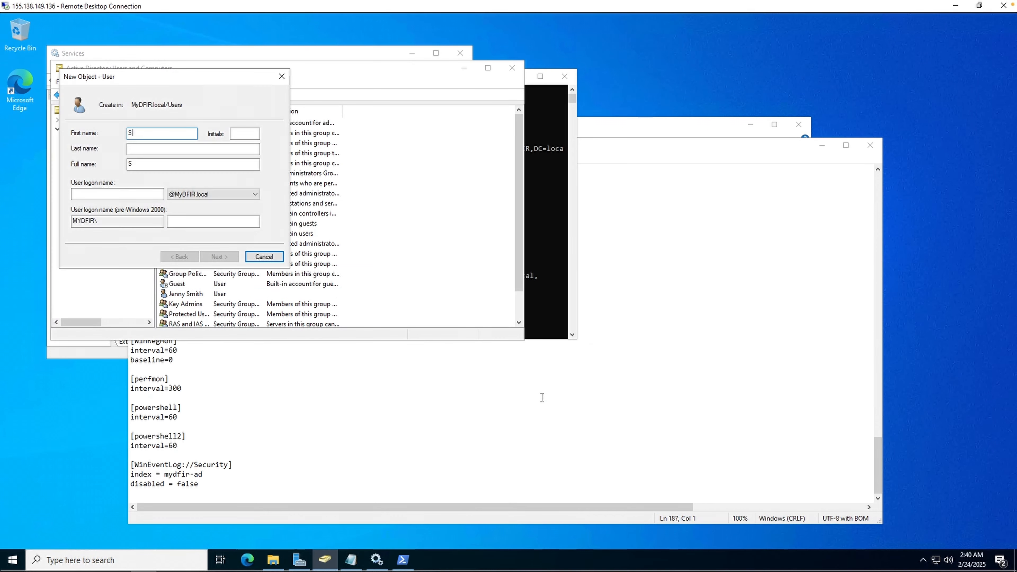
{"action": "type", "text": "teven"}
{"action": "key", "text": "Tab"}
{"action": "key", "text": "Tab"}
{"action": "type", "text": "Sm"}
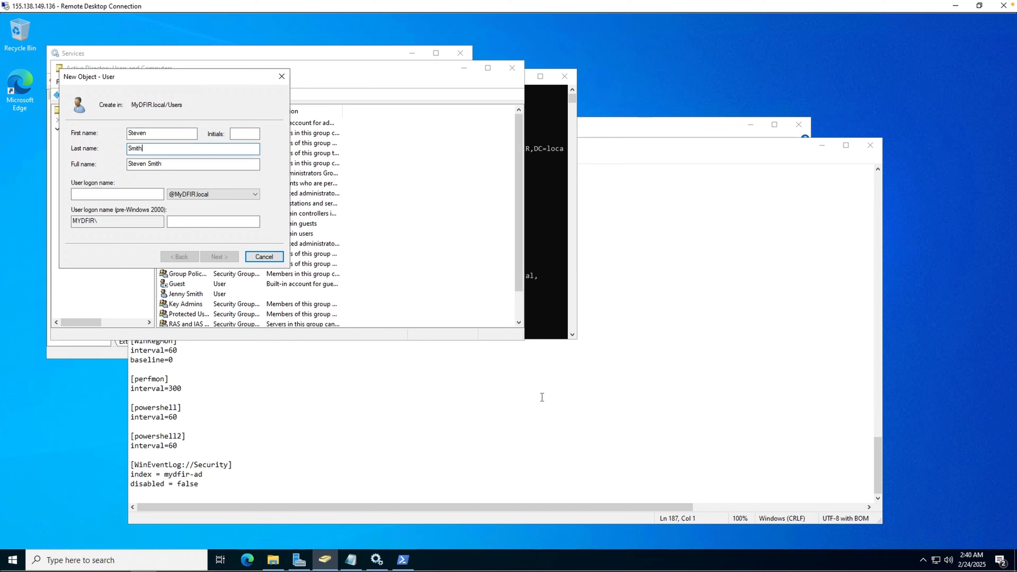
{"action": "left_click", "coordinate": [146, 193]}
{"action": "type", "text": "Steven"}
{"action": "left_click", "coordinate": [212, 255]}
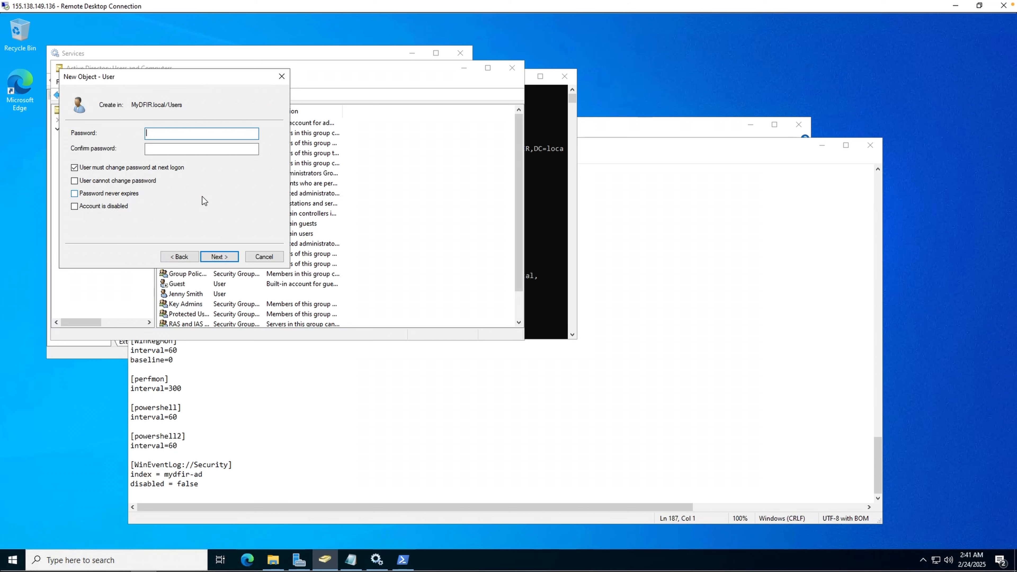
- Enter and confirm the new user's account password and finish creating the account
{"action": "type", "text": "••"}
{"action": "type", "text": "••••••••"}
{"action": "key", "text": "Tab"}
{"action": "type", "text": "•••••••"}
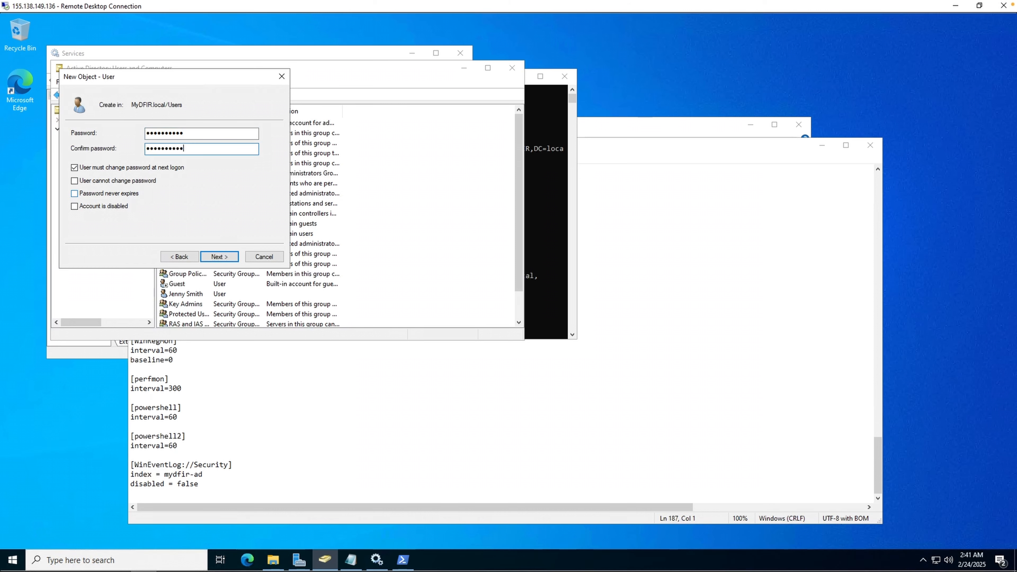
{"action": "key", "text": "Tab"}
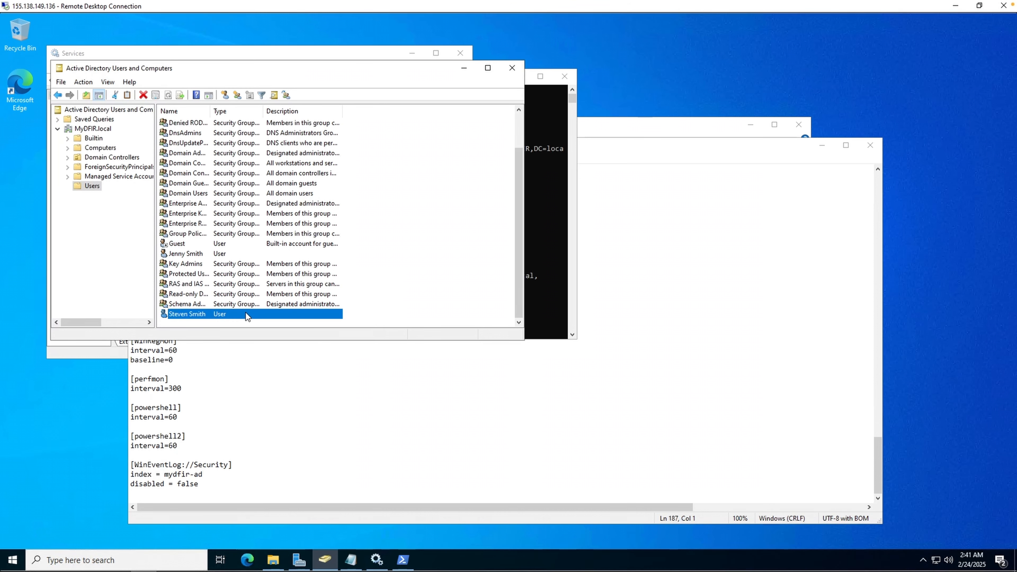
- Open the new user's group memberships and enter Dom as the start of the group name to add
{"action": "right_click", "coordinate": [246, 316]}
{"action": "left_click", "coordinate": [298, 459]}
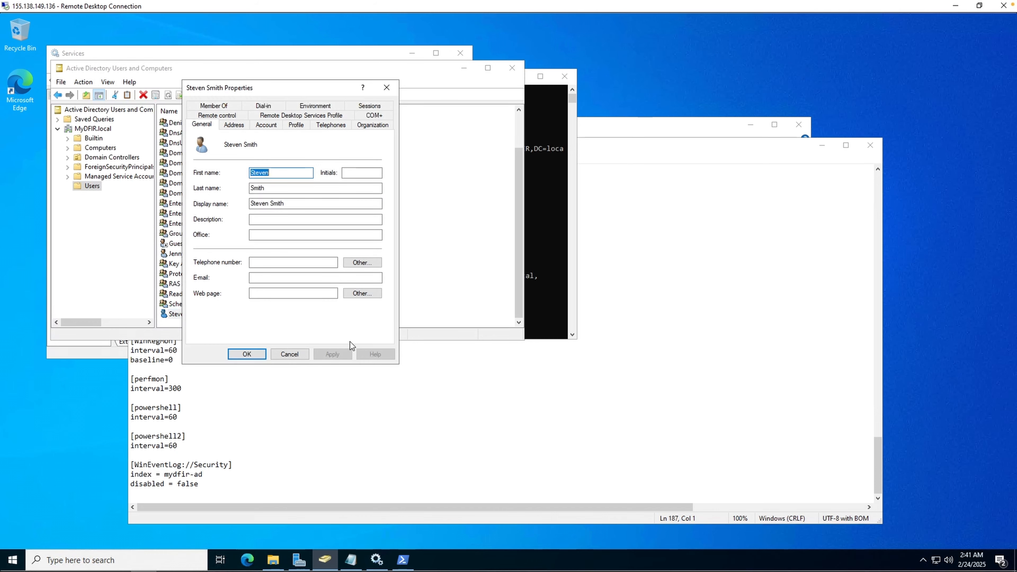
{"action": "left_click", "coordinate": [213, 106]}
{"action": "left_click", "coordinate": [213, 252]}
{"action": "type", "text": "Dom"}
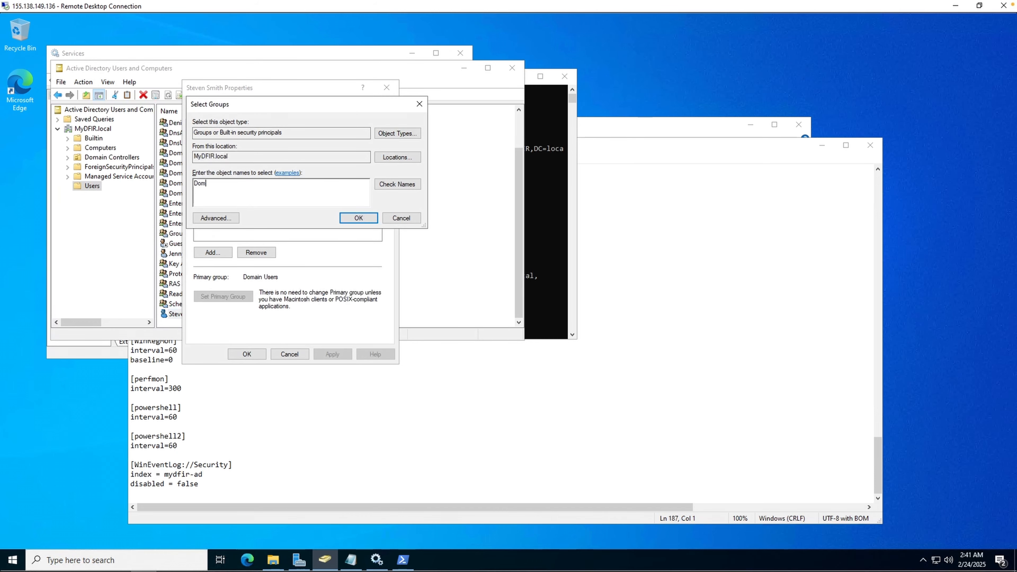
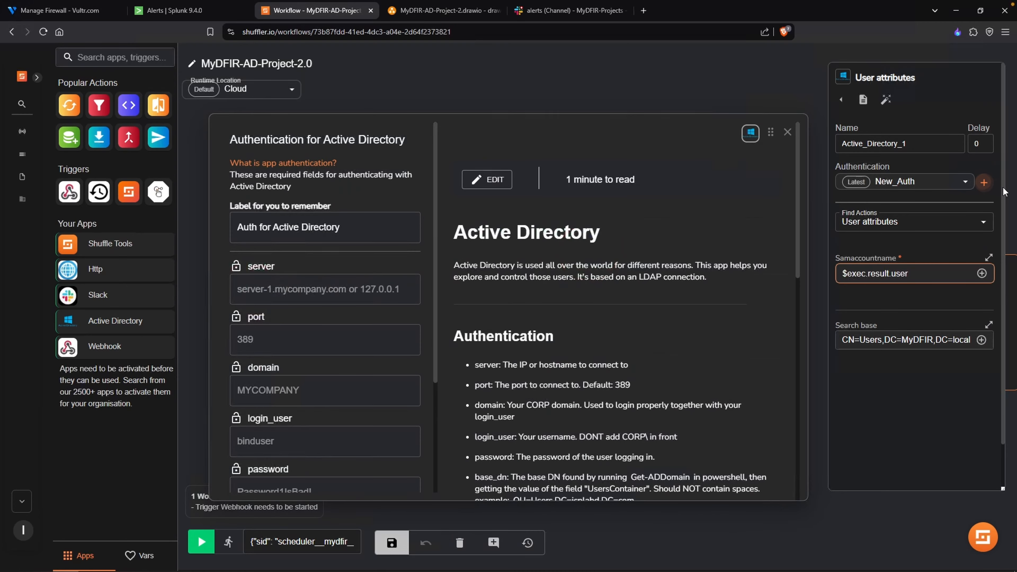
- Label the new Active Directory authentication UPDATE-NEW-Auth and set its server to 155.138.149.136, port to 389 and domain to MYDFIR
{"action": "triple_click", "coordinate": [359, 225]}
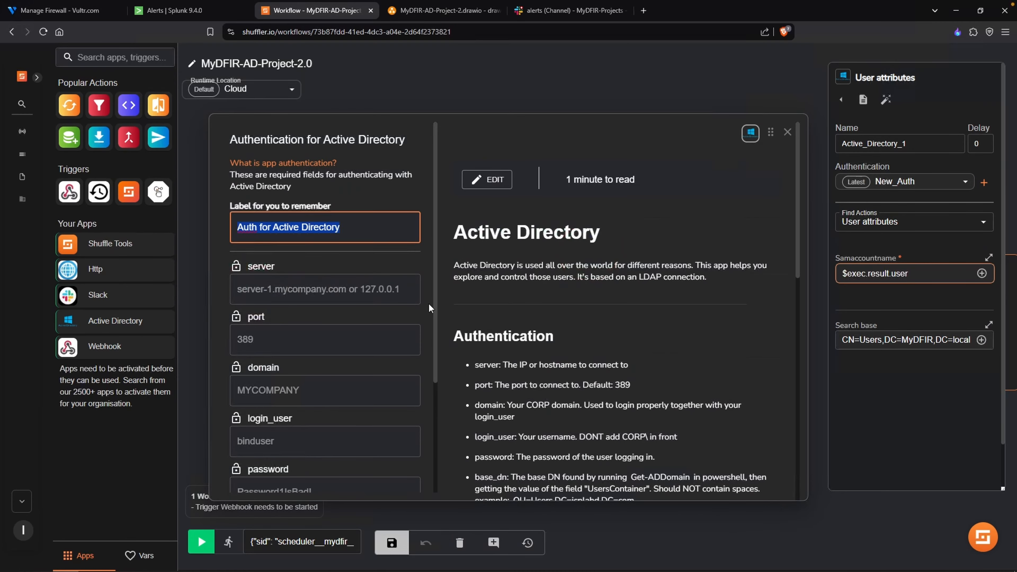
{"action": "type", "text": "UPDATE"}
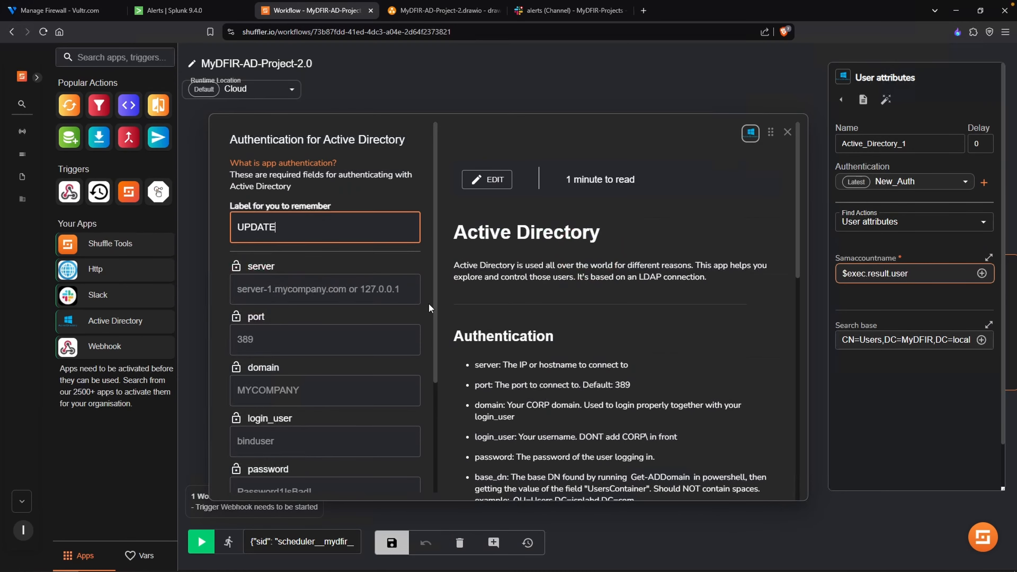
{"action": "type", "text": "-NEW-Auth"}
{"action": "left_click", "coordinate": [336, 293]}
{"action": "left_click", "coordinate": [319, 323]}
{"action": "left_click", "coordinate": [304, 343]}
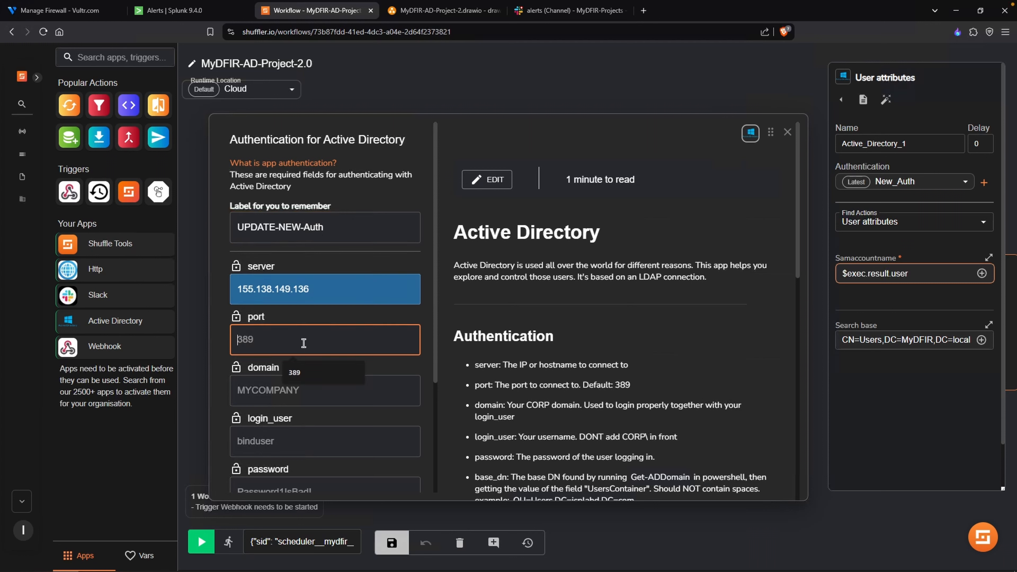
{"action": "left_click", "coordinate": [311, 370]}
{"action": "left_click", "coordinate": [299, 392]}
{"action": "left_click", "coordinate": [299, 425]}
- Enter the new domain account's login user and password in the Active Directory authentication
{"action": "left_click", "coordinate": [306, 439]}
{"action": "scroll", "coordinate": [360, 433], "scroll_direction": "down", "scroll_amount": 1}
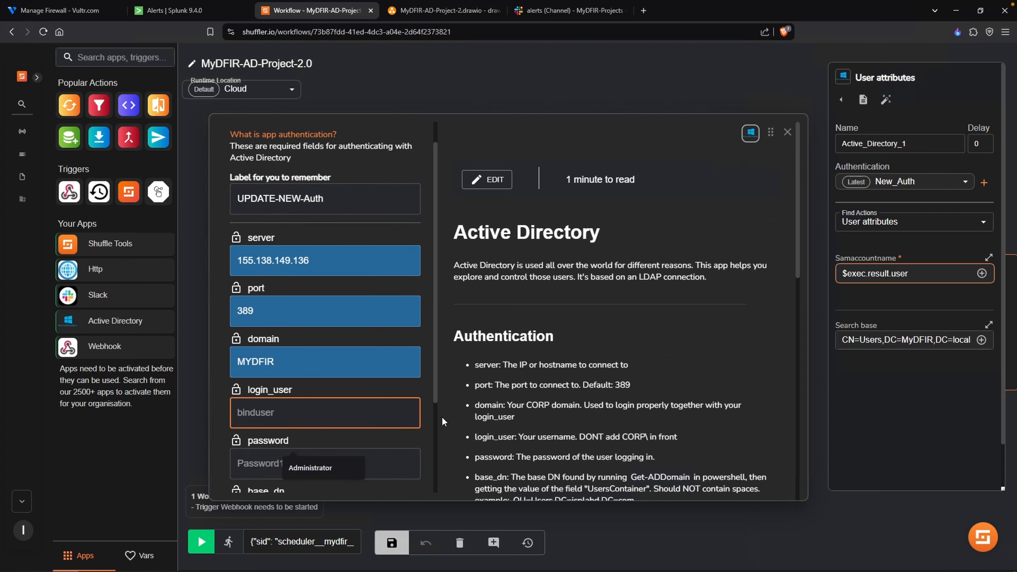
{"action": "scroll", "coordinate": [438, 419], "scroll_direction": "down", "scroll_amount": 1}
{"action": "type", "text": "Steven"}
{"action": "key", "text": "Tab"}
{"action": "type", "text": "P@ssw0rd1!"}
- Set base_dn to CN=Users,DC=MyDFIR,DC=local and use_ssl to False, and submit the authentication
{"action": "scroll", "coordinate": [400, 420], "scroll_direction": "down", "scroll_amount": 3}
{"action": "left_click", "coordinate": [352, 400]}
{"action": "left_click", "coordinate": [352, 431]}
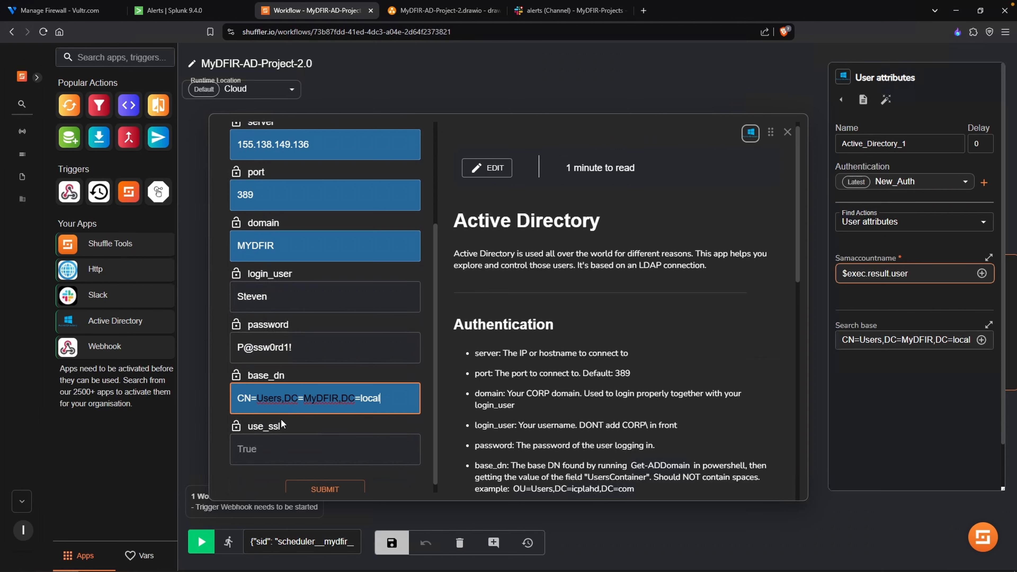
{"action": "left_click", "coordinate": [329, 452]}
{"action": "left_click", "coordinate": [296, 500]}
{"action": "scroll", "coordinate": [351, 463], "scroll_direction": "down", "scroll_amount": 1}
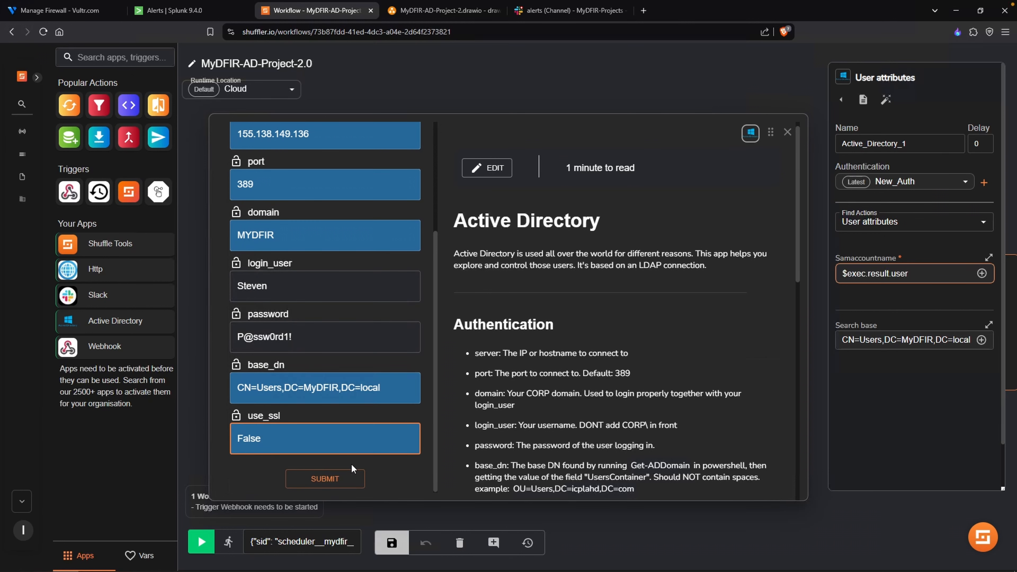
{"action": "left_click", "coordinate": [345, 478]}
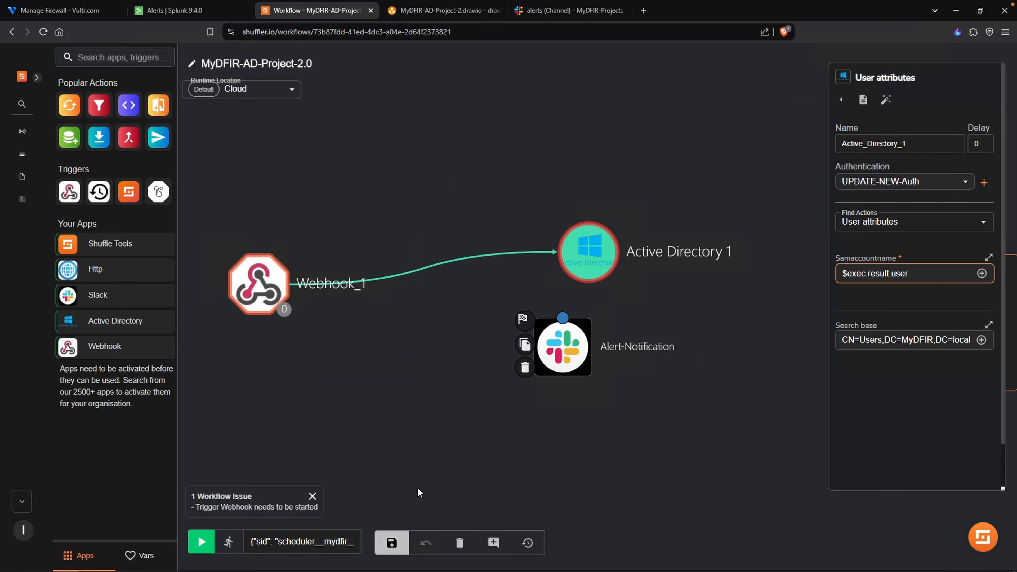
- Save the workflow, rerun the last execution and examine the Active Directory 1 result
{"action": "left_click", "coordinate": [394, 545]}
{"action": "left_click", "coordinate": [228, 542]}
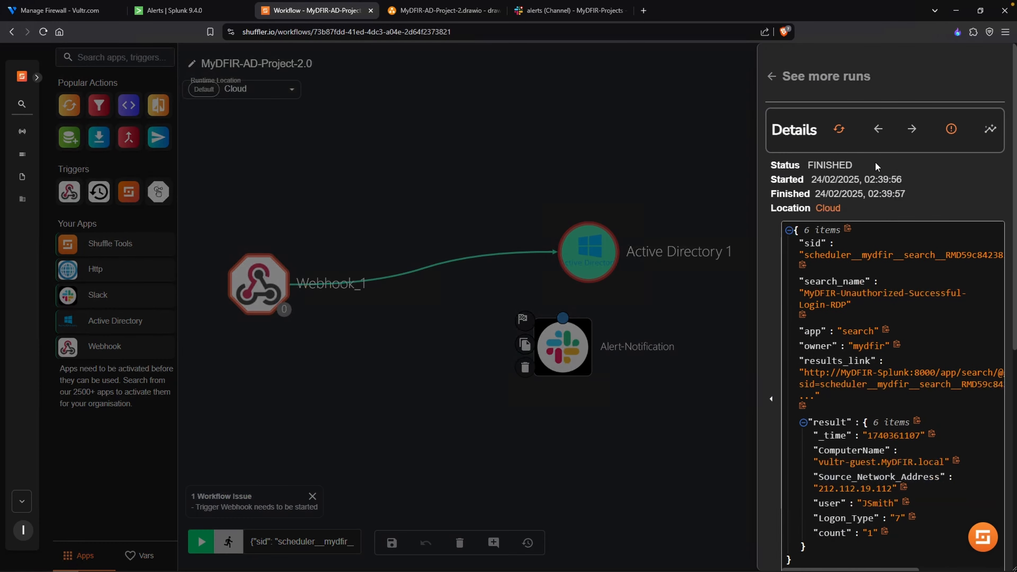
{"action": "left_click", "coordinate": [839, 130]}
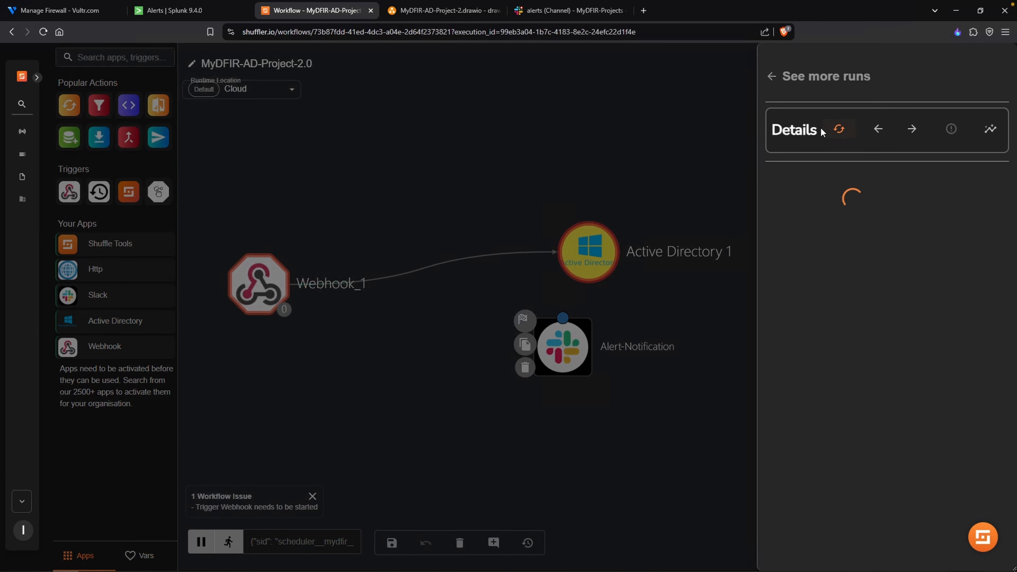
{"action": "scroll", "coordinate": [863, 459], "scroll_direction": "down", "scroll_amount": 3}
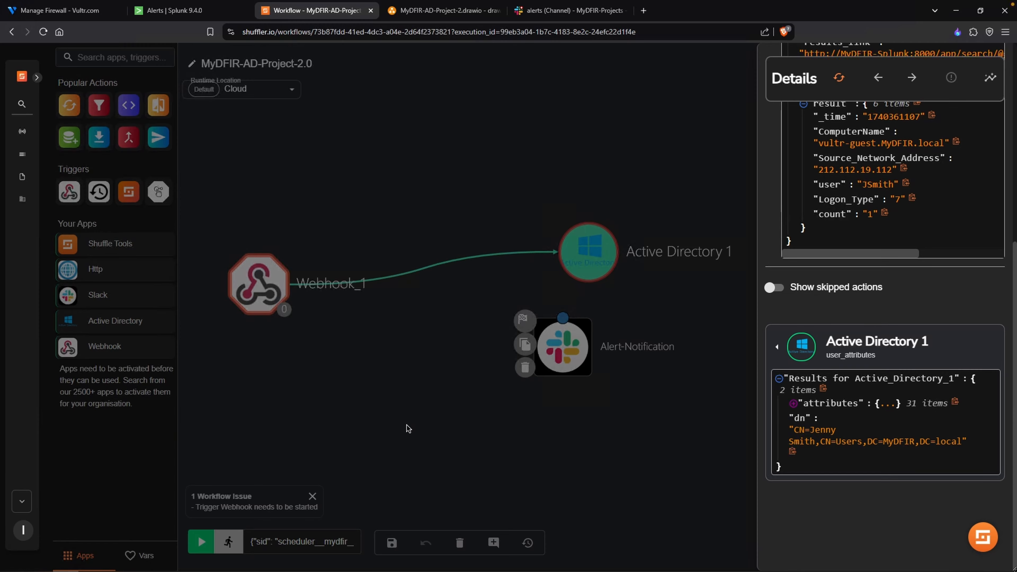
{"action": "left_click", "coordinate": [406, 425]}
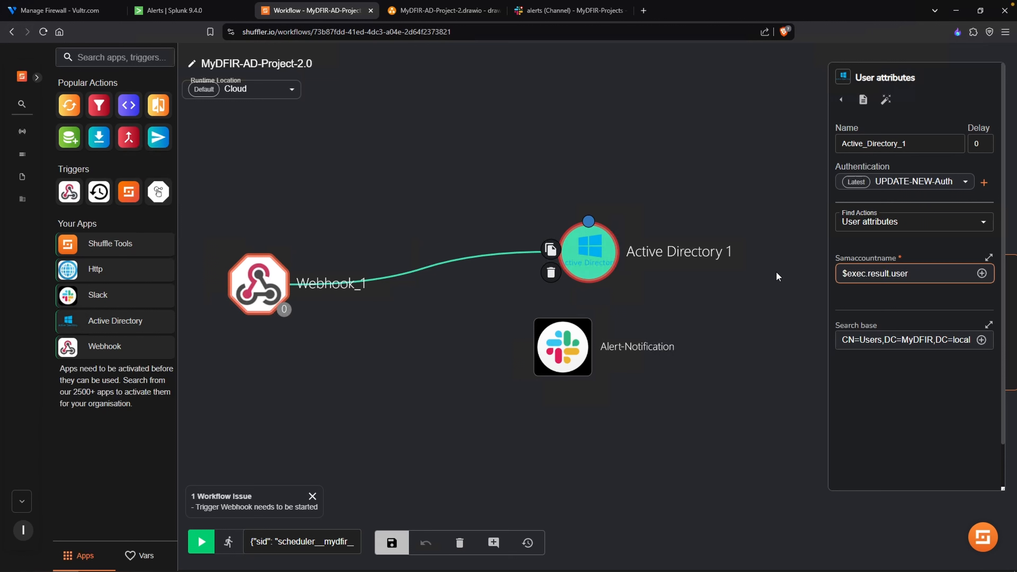
- Delete the branch between Webhook_1 and Active Directory 1, rearrange the nodes and connect Webhook_1 to Alert-Notification
{"action": "left_click", "coordinate": [464, 260]}
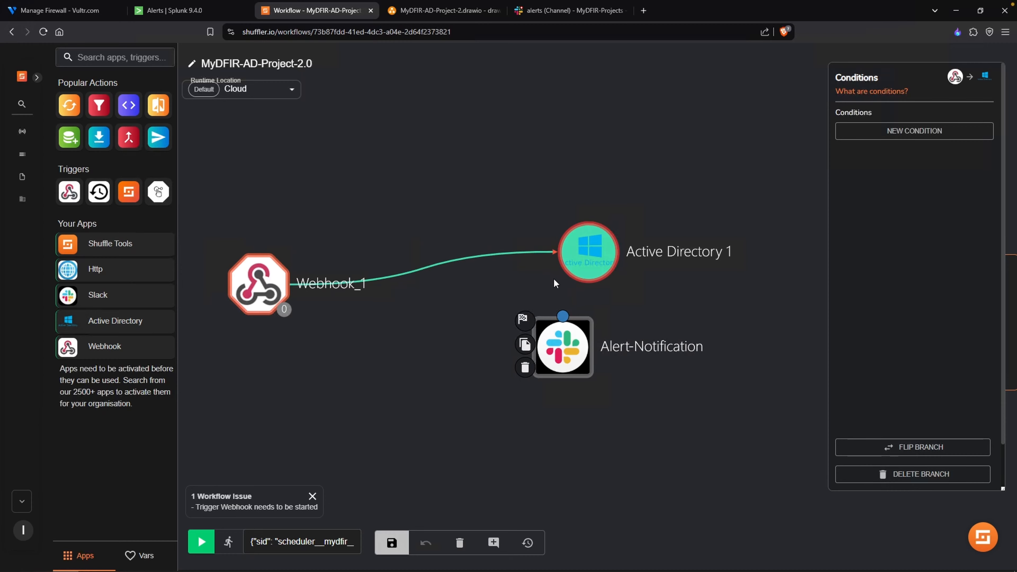
{"action": "left_click", "coordinate": [876, 467]}
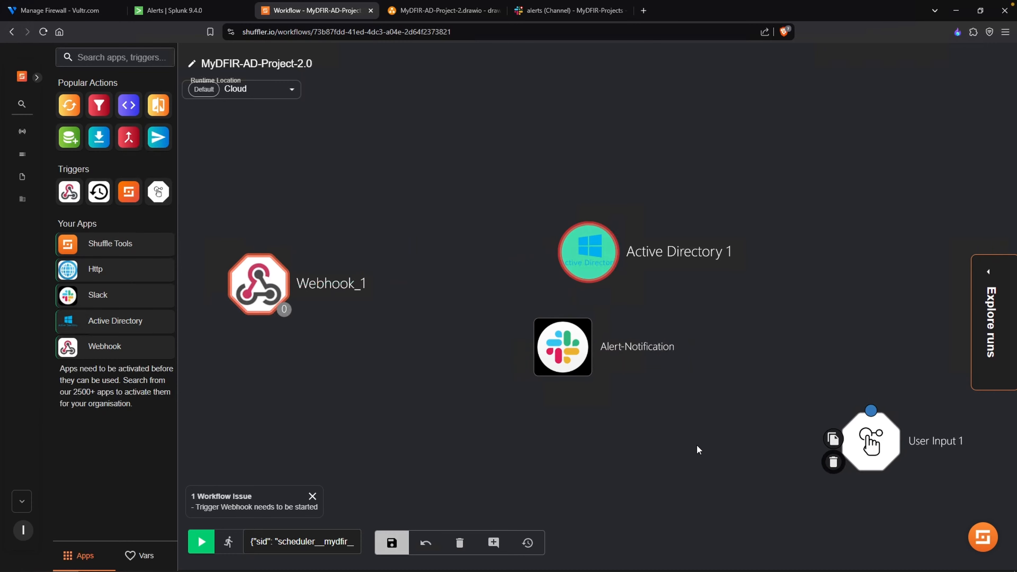
{"action": "left_click_drag", "start_coordinate": [586, 252], "coordinate": [689, 229]}
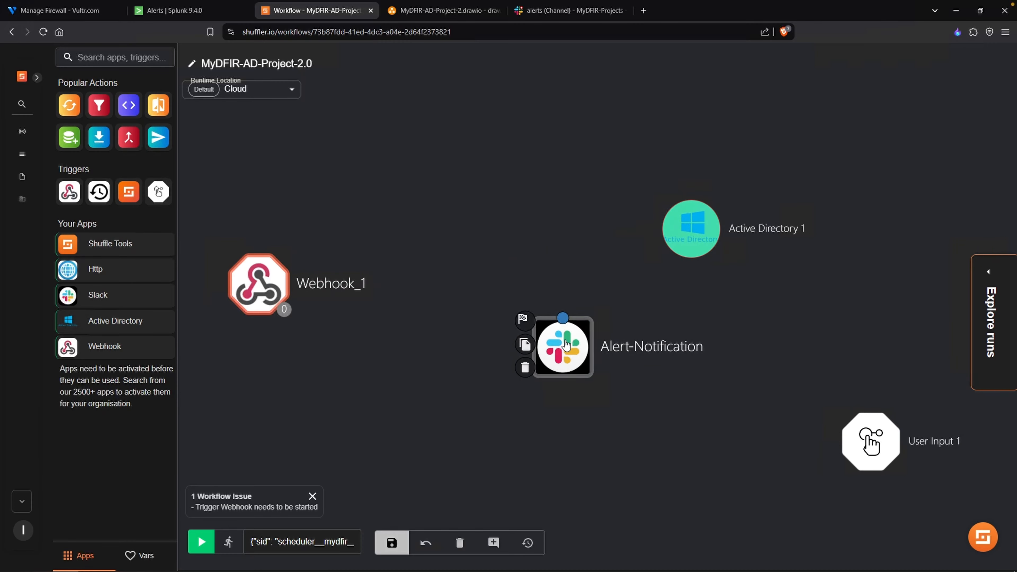
{"action": "left_click_drag", "start_coordinate": [563, 347], "coordinate": [470, 264]}
{"action": "left_click", "coordinate": [254, 293]}
{"action": "left_click_drag", "start_coordinate": [258, 256], "coordinate": [463, 267]}
{"action": "left_click", "coordinate": [595, 295]}
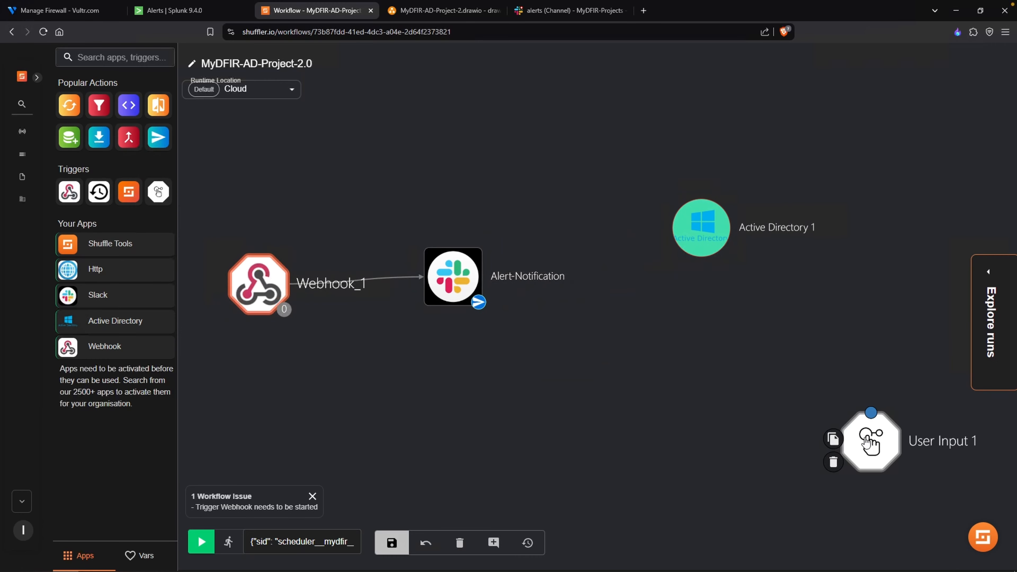
- Place User Input 1 between Alert-Notification and Active Directory 1 and connect the three nodes in that order
{"action": "left_click_drag", "start_coordinate": [866, 439], "coordinate": [584, 358]}
{"action": "mouse_move", "coordinate": [702, 249]}
{"action": "left_click_drag", "start_coordinate": [702, 249], "coordinate": [760, 266]}
{"action": "left_click_drag", "start_coordinate": [584, 344], "coordinate": [778, 270]}
- Change the Active Directory 1 node's action to Disable user
{"action": "left_click", "coordinate": [778, 272]}
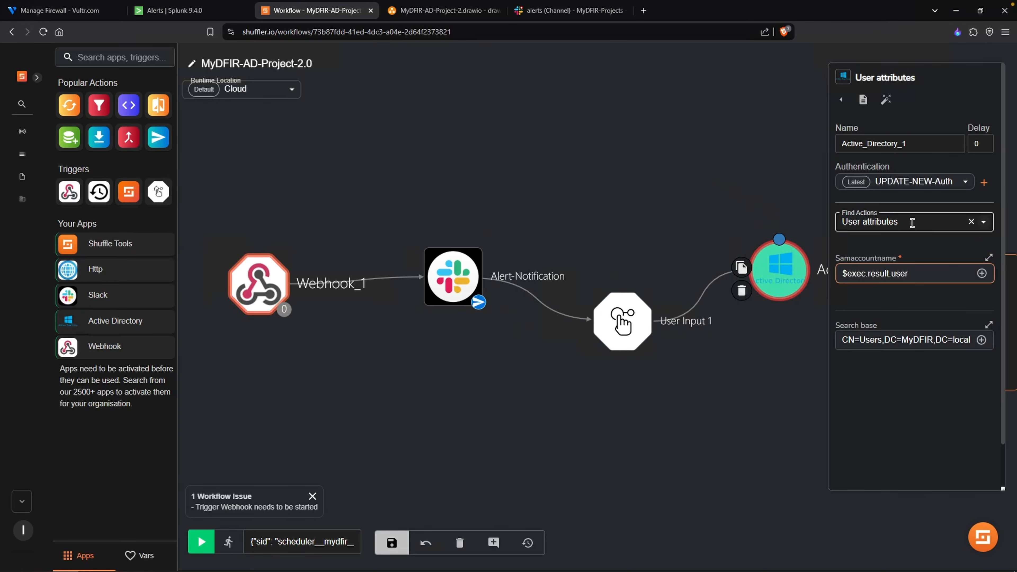
{"action": "left_click", "coordinate": [983, 223]}
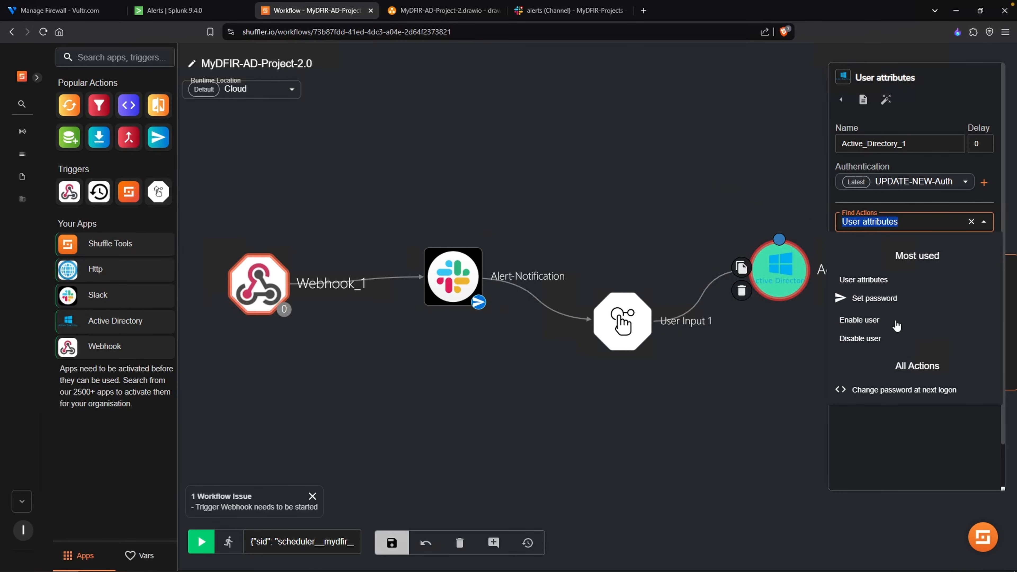
{"action": "left_click", "coordinate": [876, 339]}
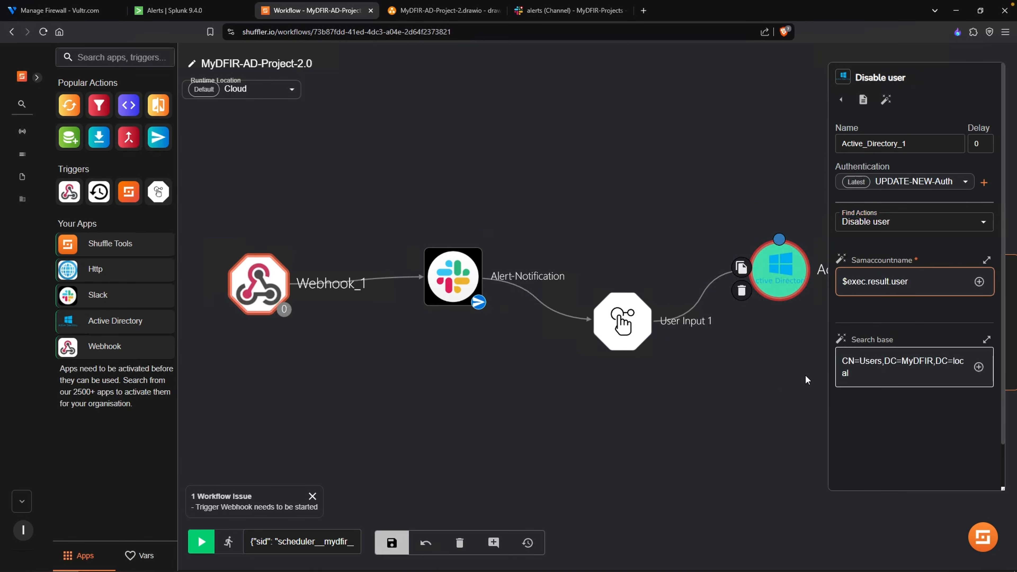
- Add a Slack node above Active Directory 1, name it Update-Notification and connect Active Directory 1 to it
{"action": "left_click_drag", "start_coordinate": [782, 378], "coordinate": [638, 416]}
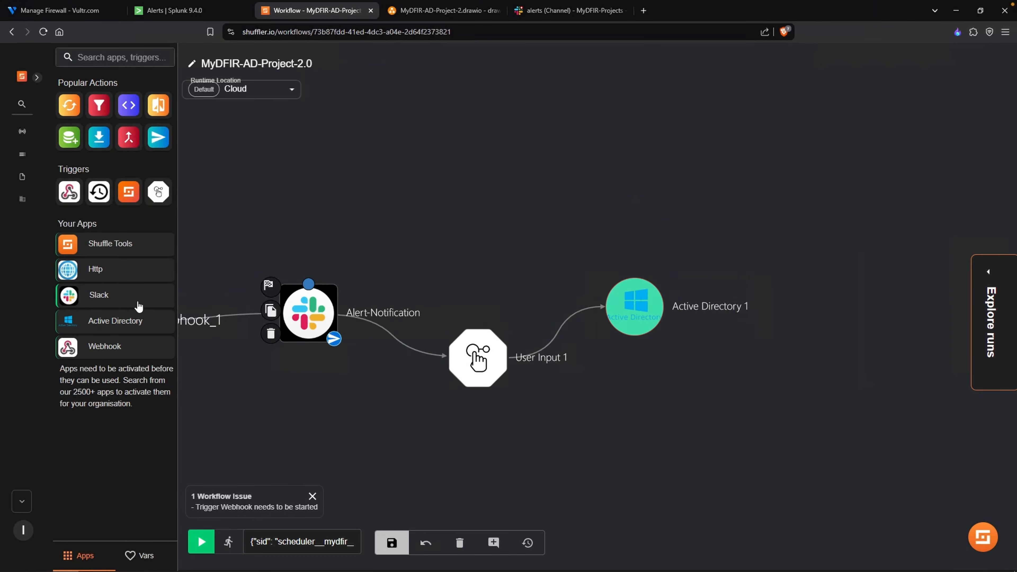
{"action": "left_click_drag", "start_coordinate": [136, 305], "coordinate": [716, 196]}
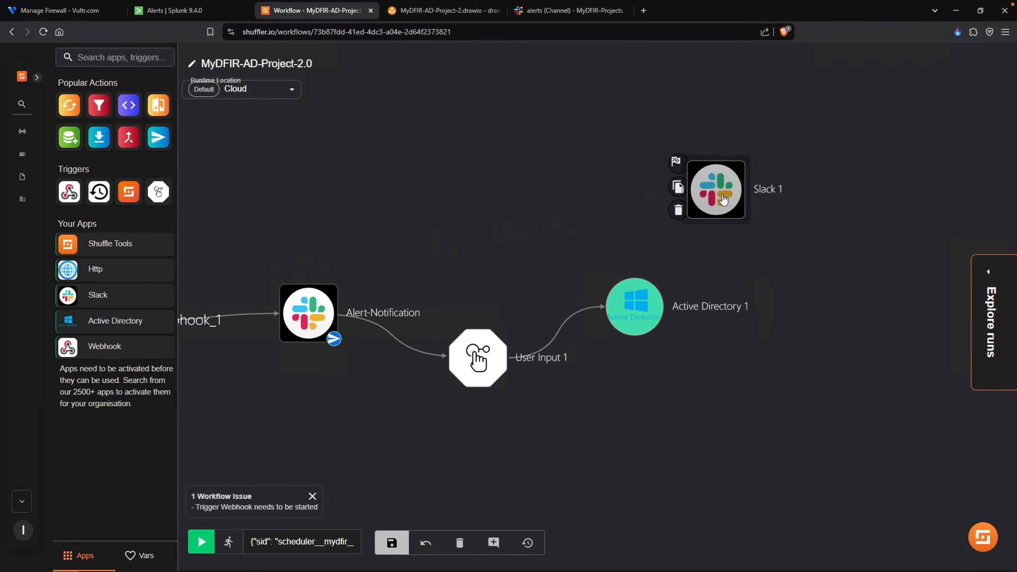
{"action": "left_click", "coordinate": [716, 195]}
{"action": "triple_click", "coordinate": [907, 140]}
{"action": "type", "text": "Update-"}
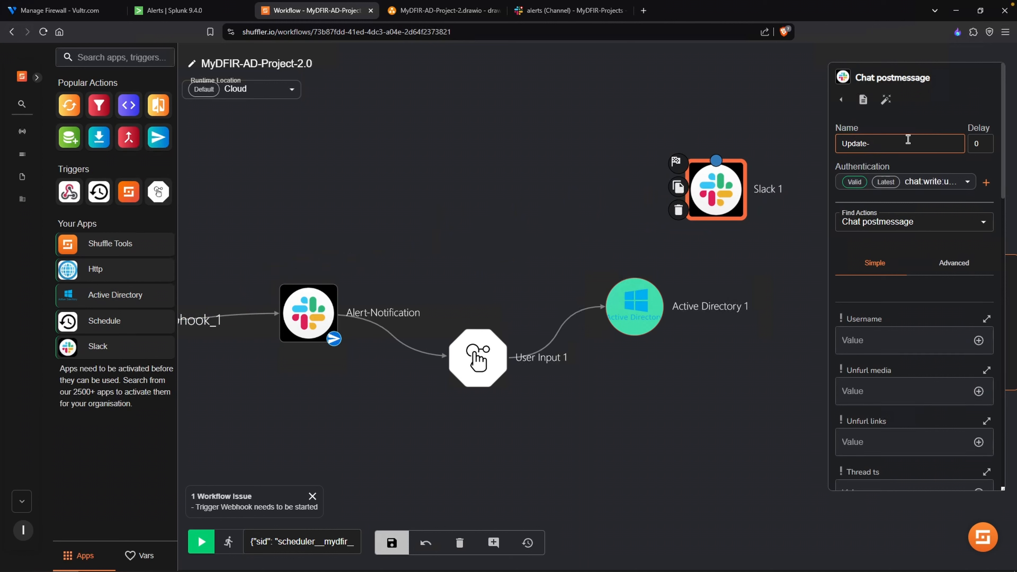
{"action": "type", "text": "Notification"}
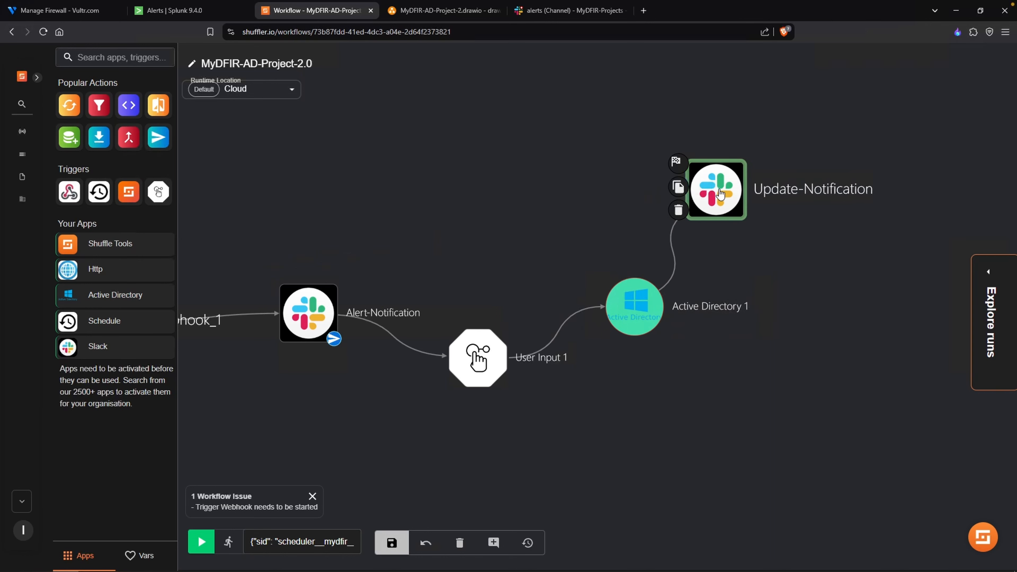
- Check the diagram's message wording and set Update-Notification's text to "Account: $exec.result.user has been disabled."
{"action": "left_click", "coordinate": [720, 196]}
{"action": "scroll", "coordinate": [892, 309], "scroll_direction": "down", "scroll_amount": 5}
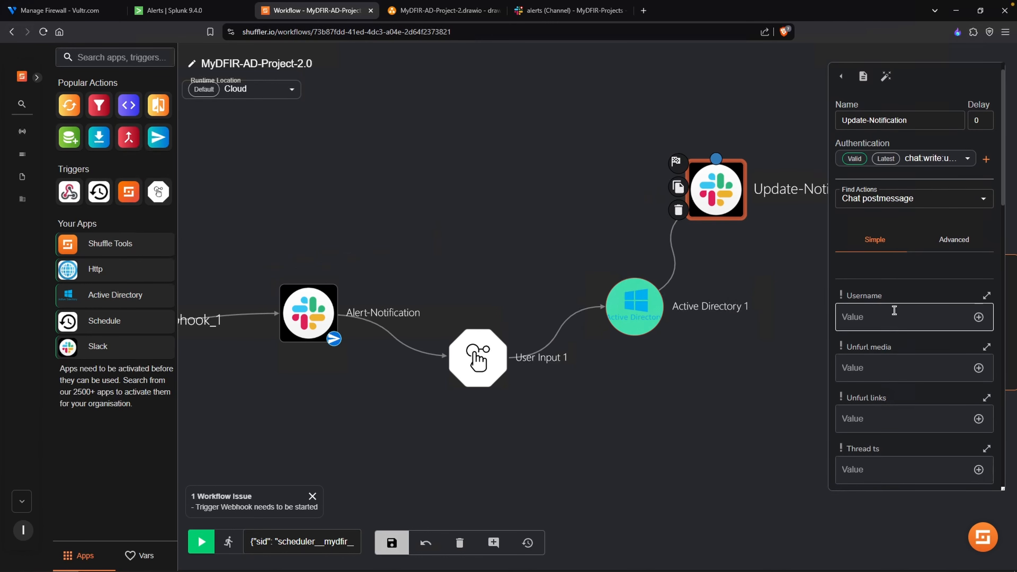
{"action": "left_click", "coordinate": [897, 346]}
{"action": "left_click", "coordinate": [448, 16]}
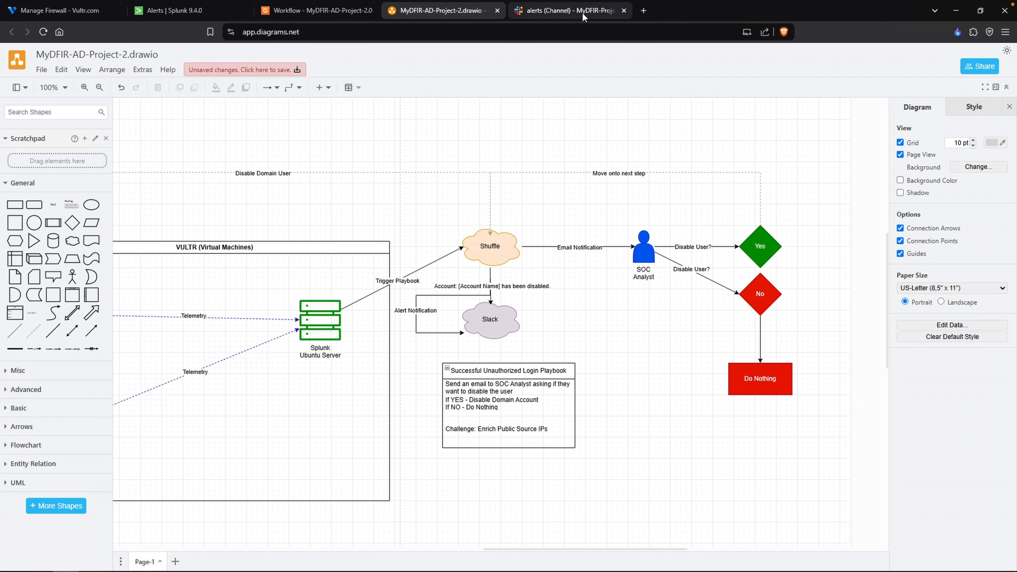
{"action": "type", "text": "Account:"}
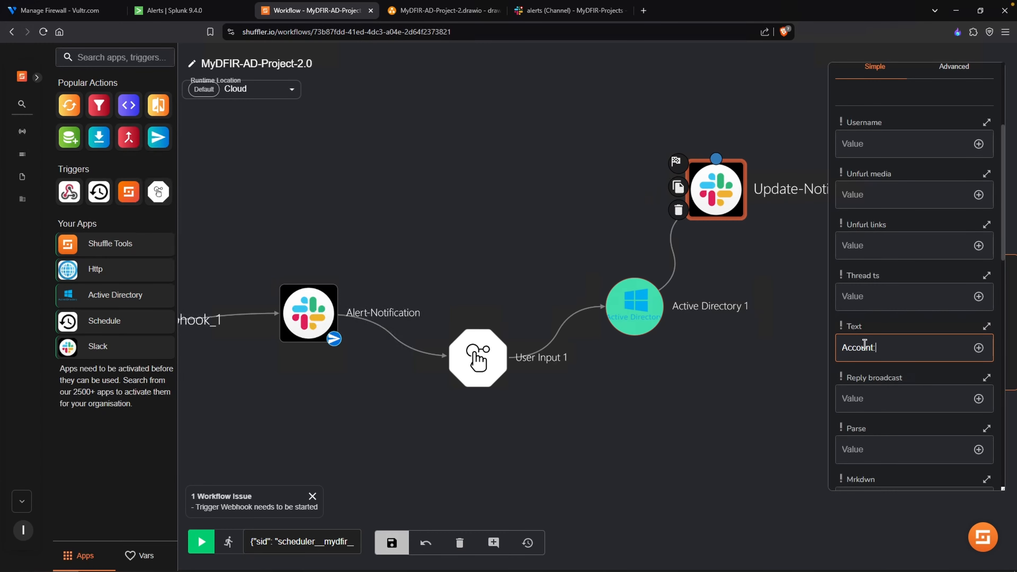
{"action": "left_click", "coordinate": [979, 347]}
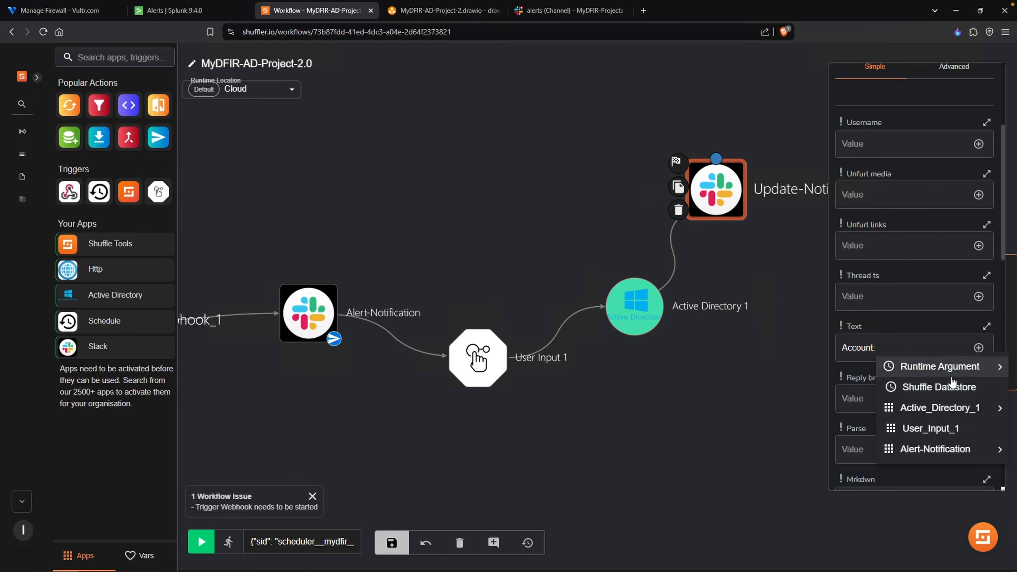
{"action": "mouse_move", "coordinate": [940, 366]}
{"action": "left_click", "coordinate": [784, 424]}
{"action": "type", "text": "has bee"}
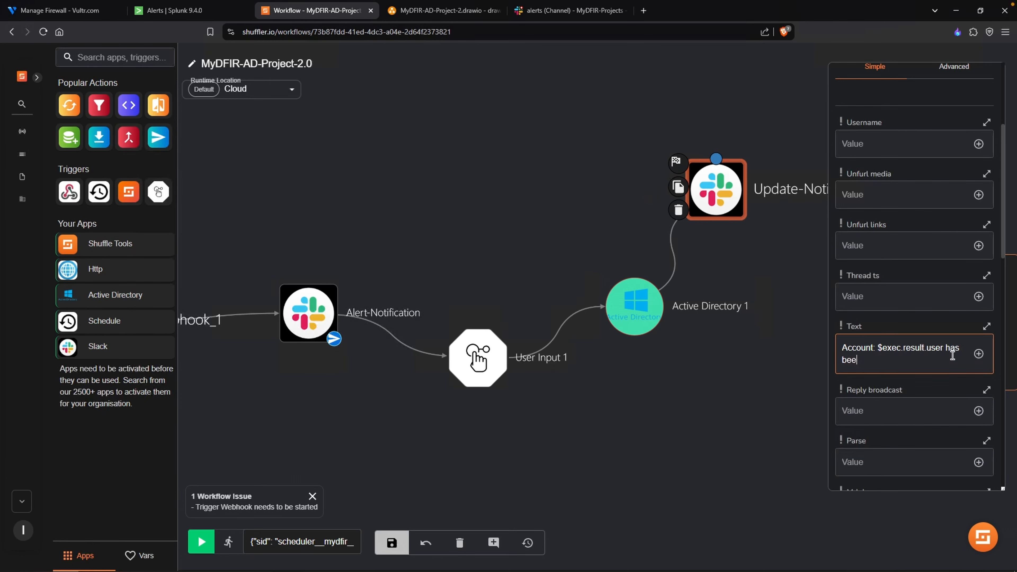
{"action": "type", "text": "n disabled."}
{"action": "scroll", "coordinate": [893, 393], "scroll_direction": "down", "scroll_amount": 5}
{"action": "scroll", "coordinate": [903, 390], "scroll_direction": "down", "scroll_amount": 3}
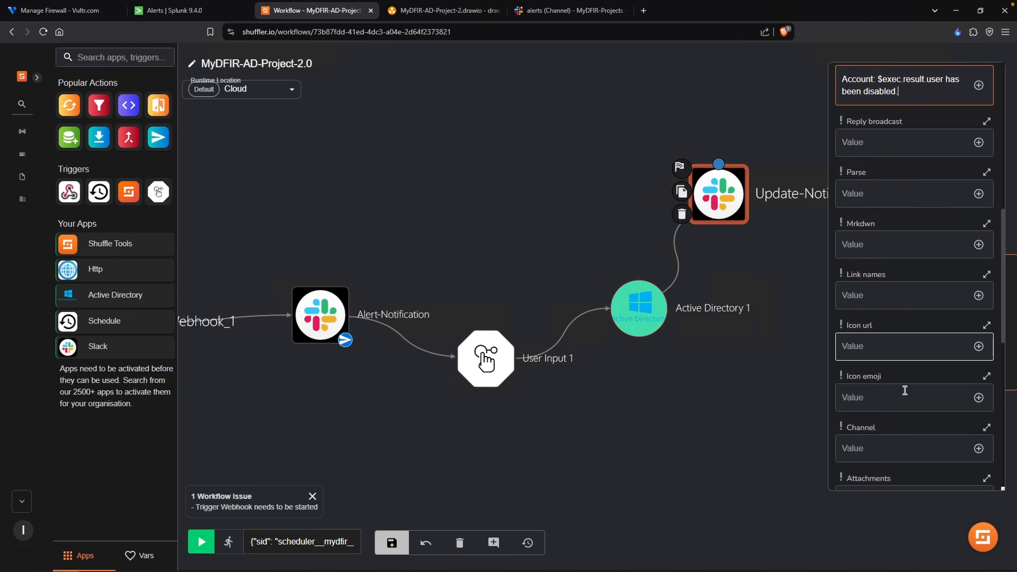
{"action": "left_click", "coordinate": [894, 417]}
{"action": "left_click", "coordinate": [569, 13]}
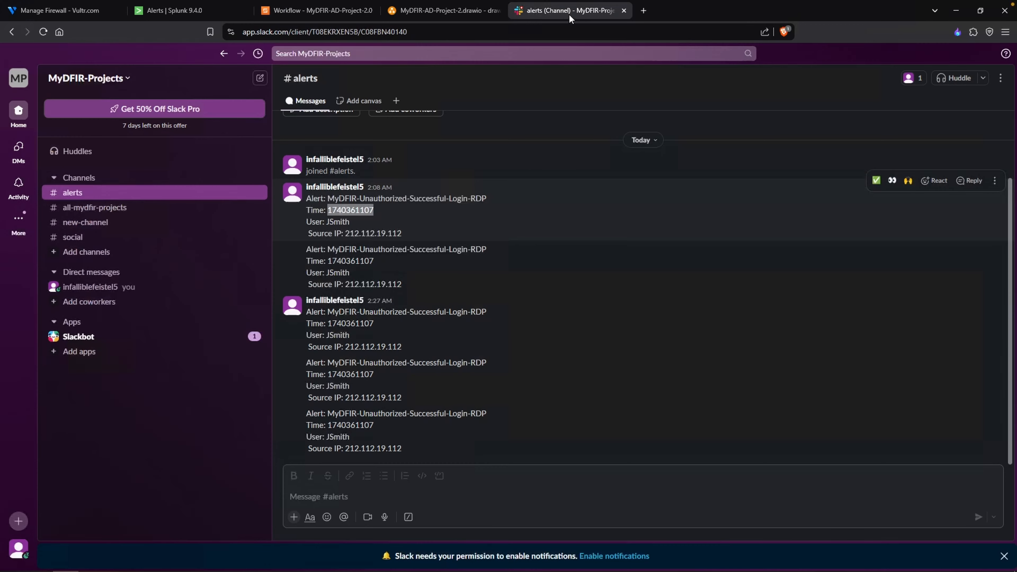
{"action": "left_click_drag", "start_coordinate": [429, 35], "coordinate": [363, 36]}
{"action": "key", "text": "ctrl+c"}
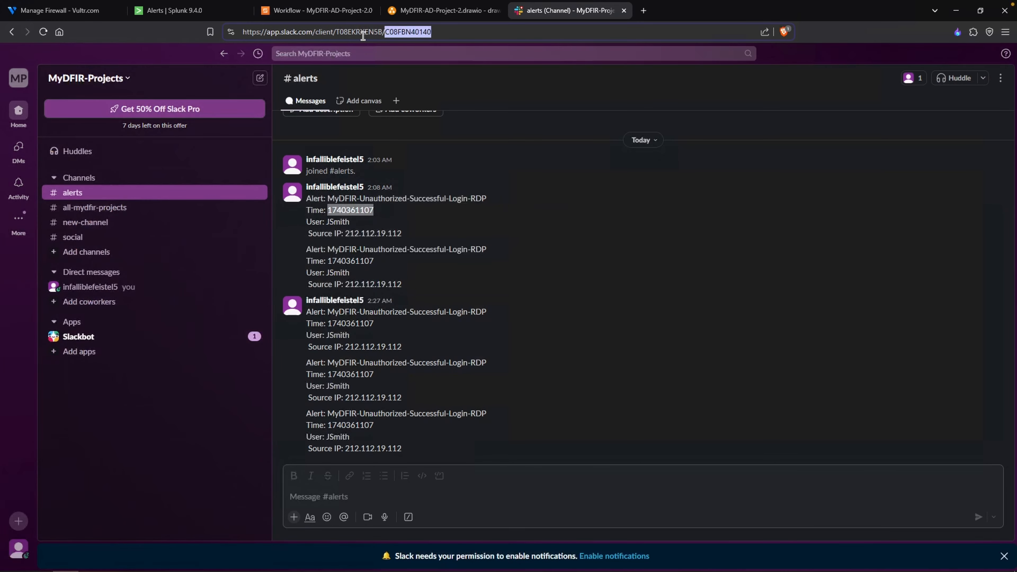
{"action": "left_click", "coordinate": [307, 12]}
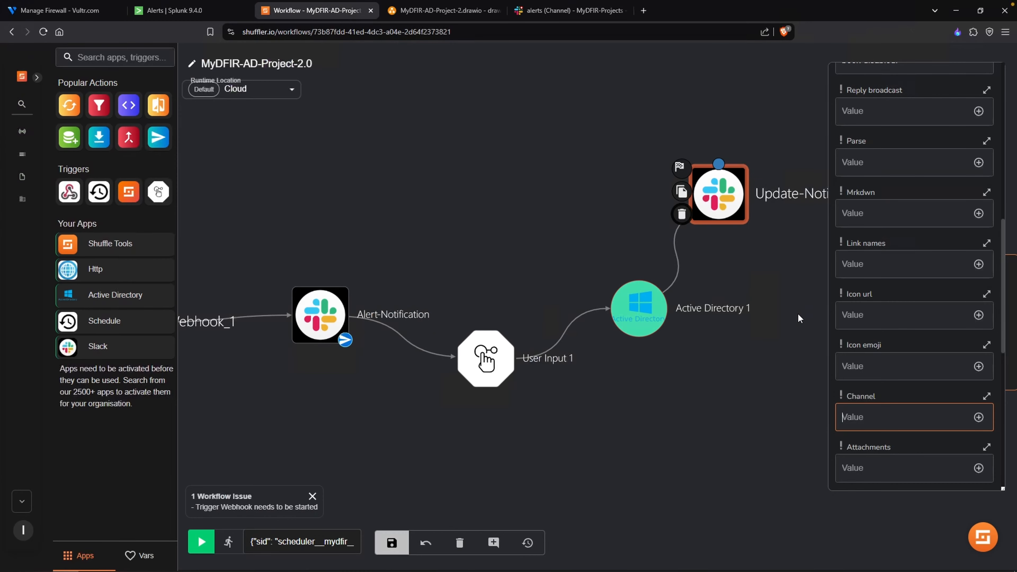
{"action": "key", "text": "ctrl+v"}
{"action": "left_click", "coordinate": [438, 471]}
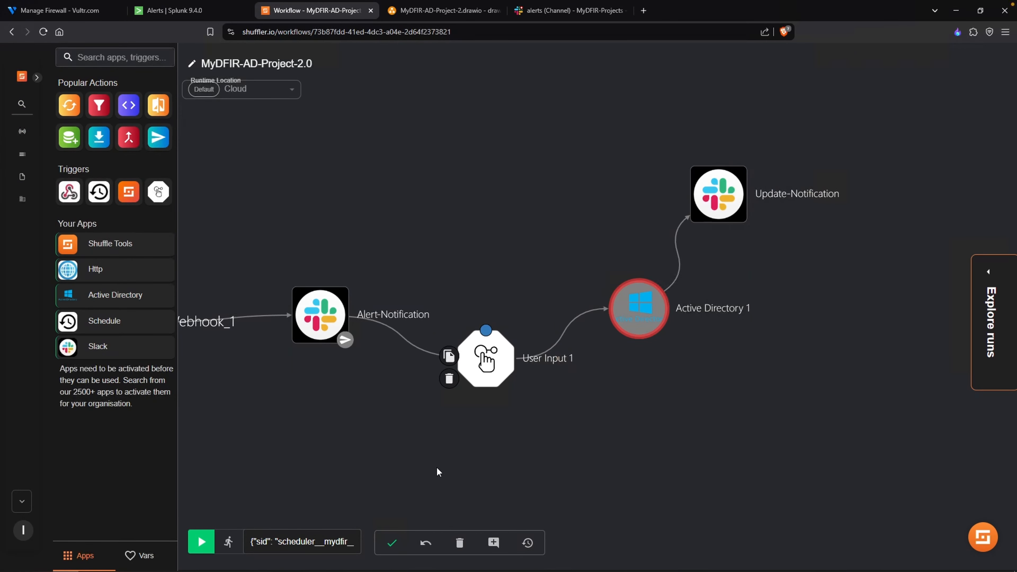
- Open the Webhook_1 trigger's settings and start the webhook
{"action": "left_click_drag", "start_coordinate": [446, 430], "coordinate": [535, 408]}
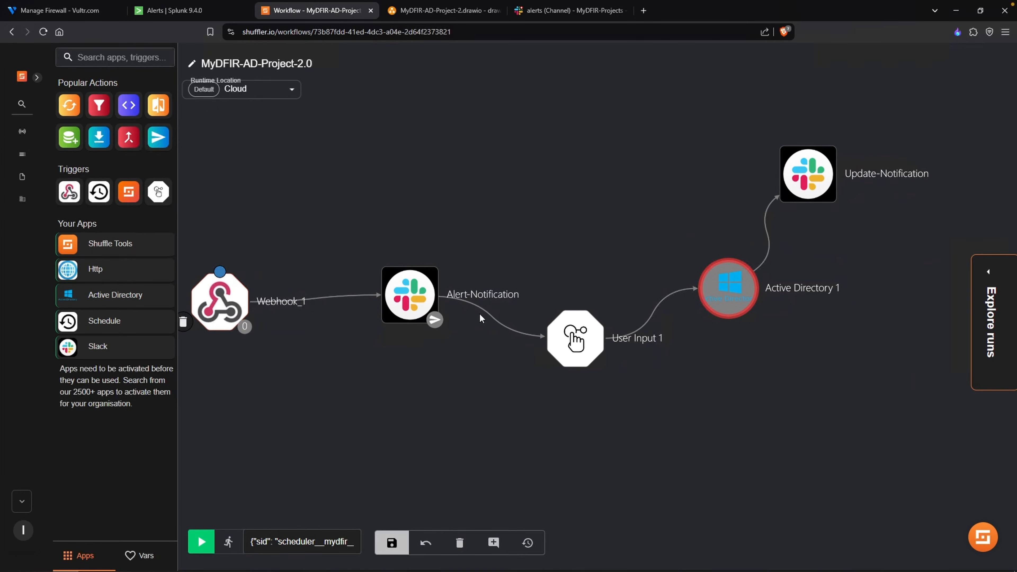
{"action": "left_click", "coordinate": [219, 300]}
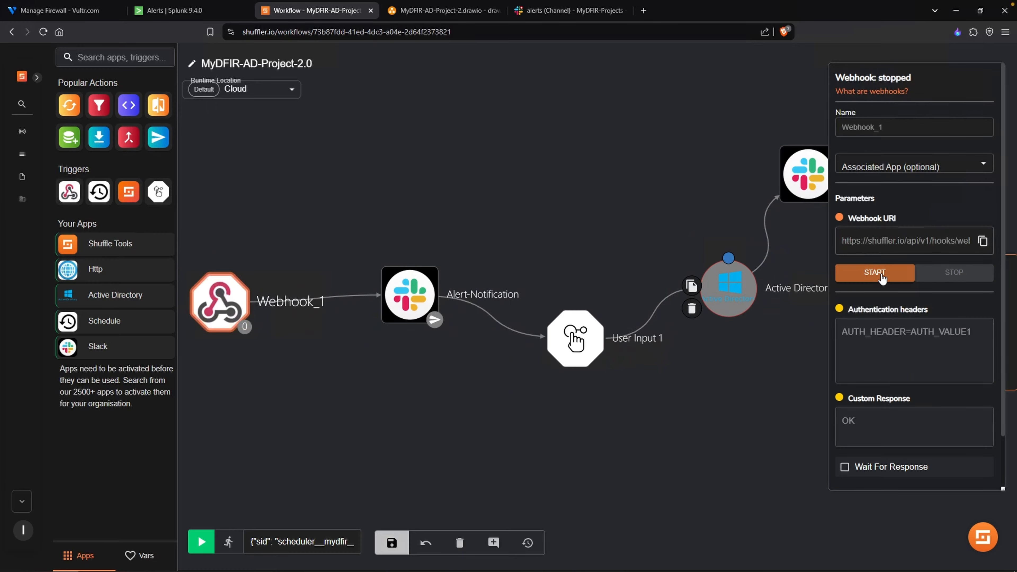
{"action": "left_click", "coordinate": [881, 274]}
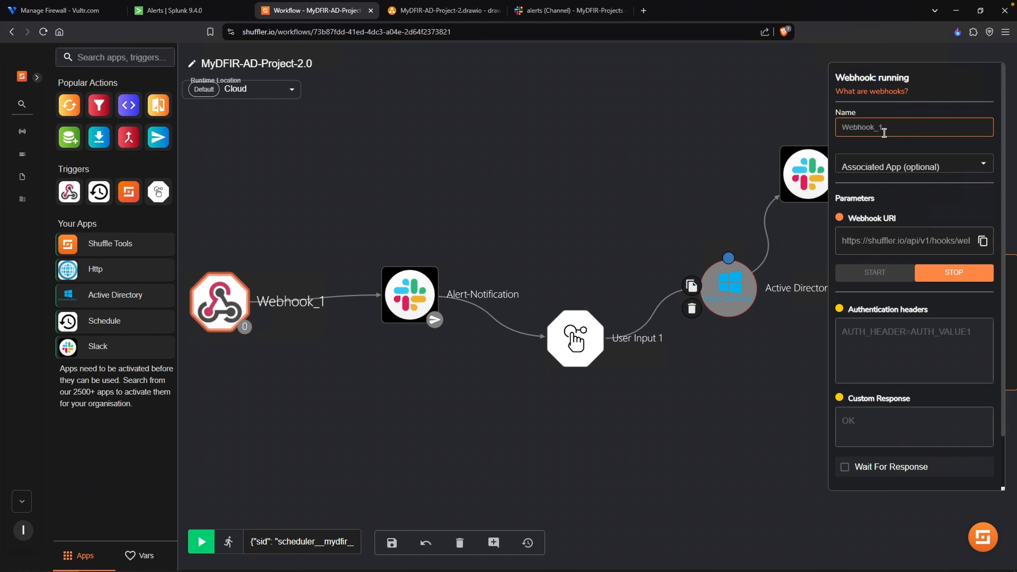
- In Splunk, enable the MyDFIR-Unauthorized-Successful-Login-RDP alert, set its time range to Last 24 hours and save it
{"action": "left_click", "coordinate": [169, 16]}
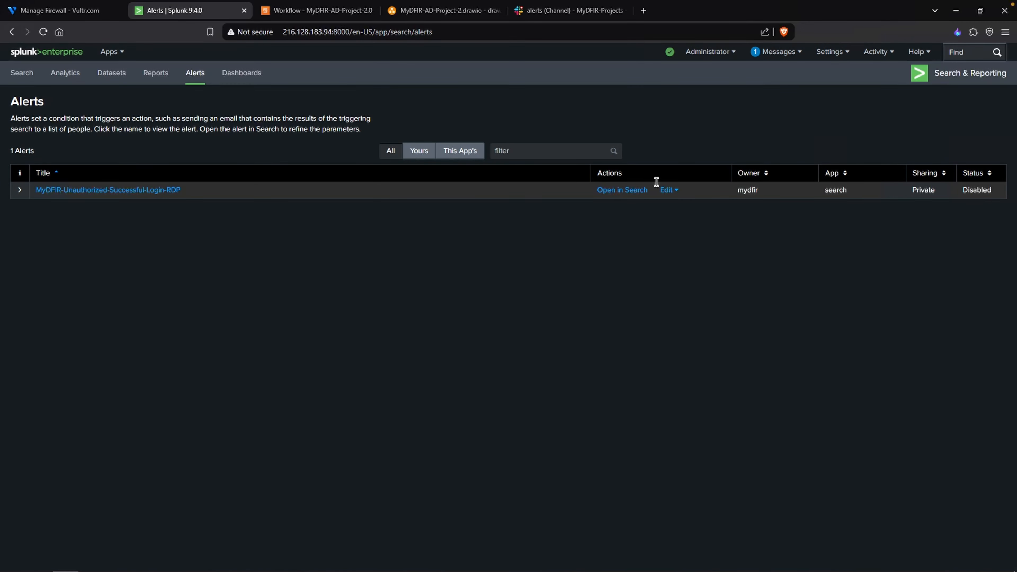
{"action": "left_click", "coordinate": [666, 190]}
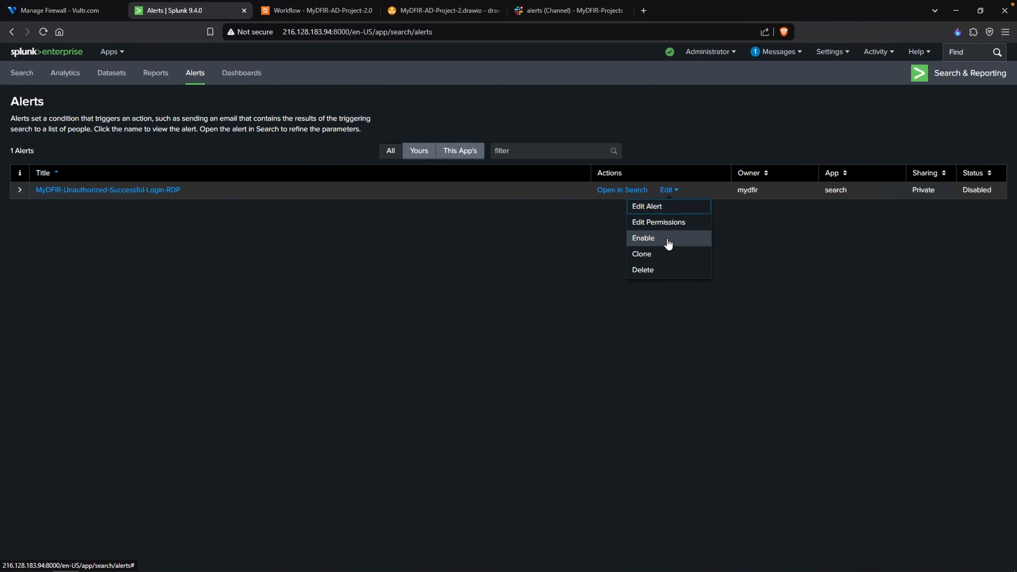
{"action": "left_click", "coordinate": [680, 206]}
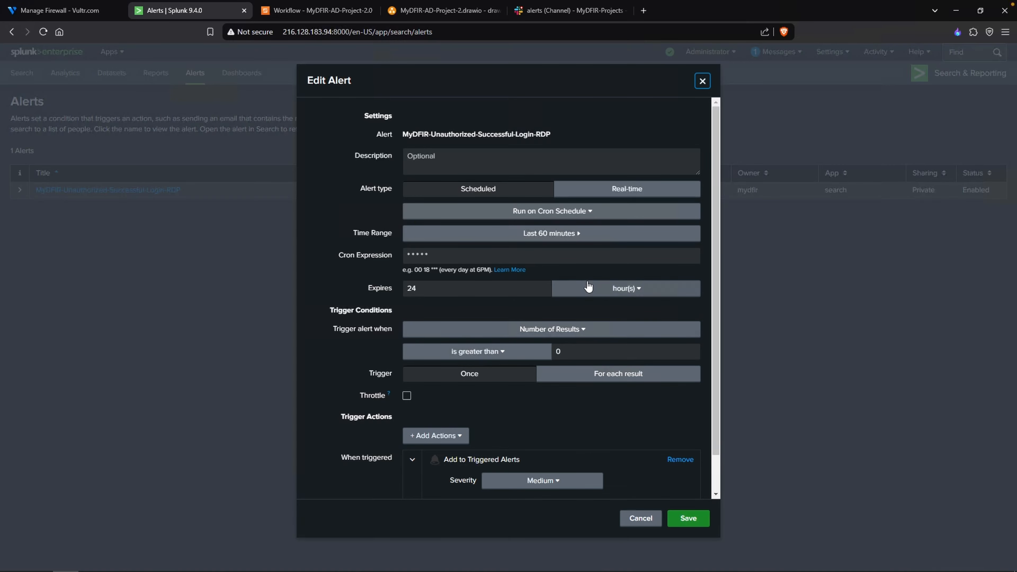
{"action": "left_click", "coordinate": [520, 234]}
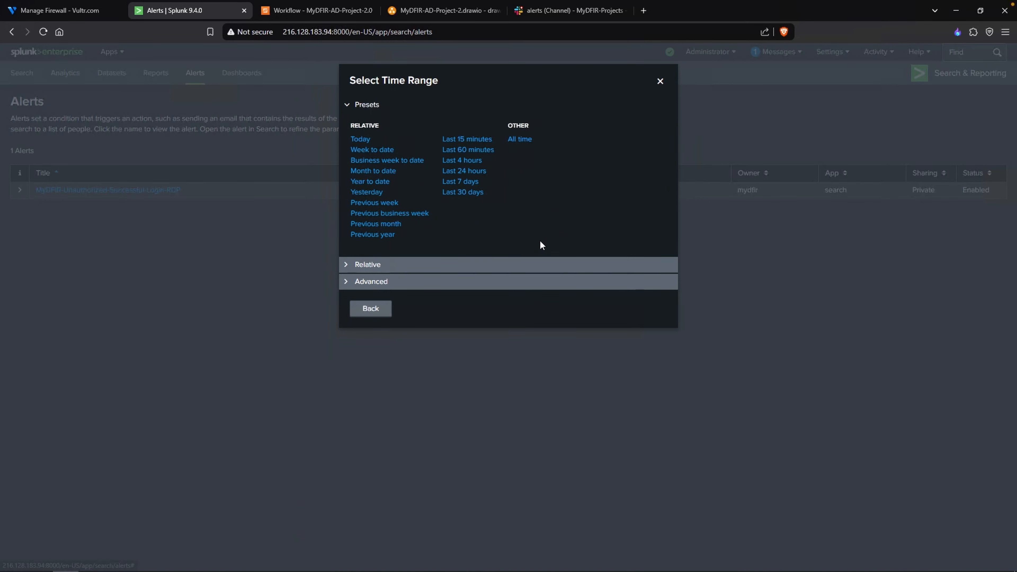
{"action": "left_click", "coordinate": [464, 170]}
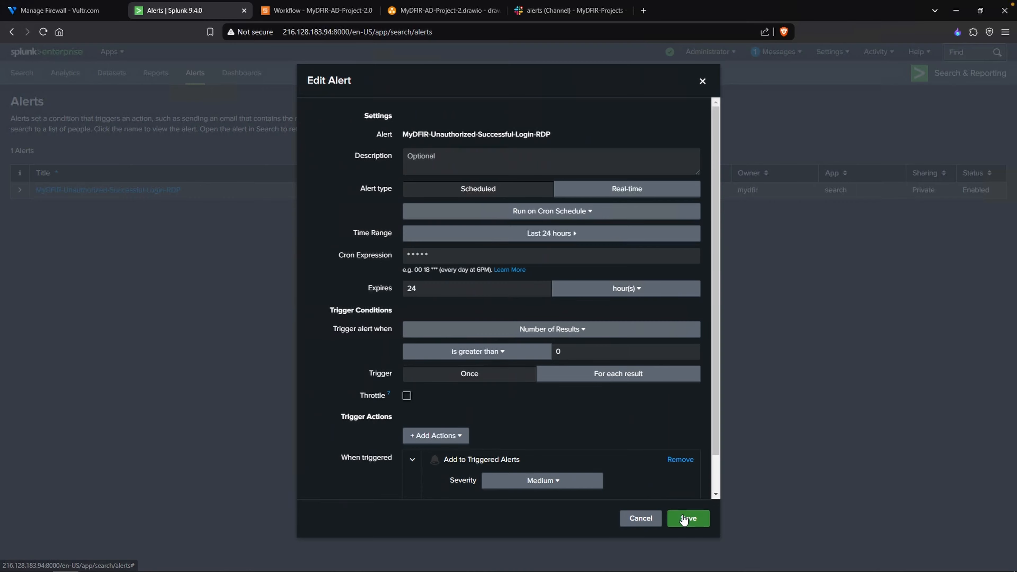
{"action": "left_click", "coordinate": [684, 519]}
{"action": "left_click", "coordinate": [688, 144]}
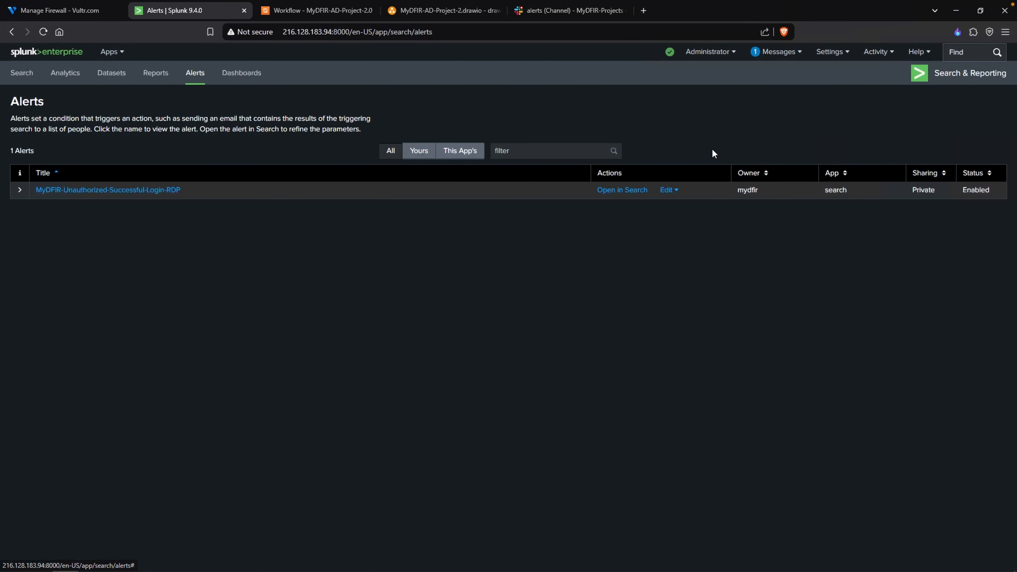
- Check Splunk's triggered alerts, return to the Search & Reporting alerts and disable MyDFIR-Unauthorized-Successful-Login-RDP
{"action": "left_click", "coordinate": [872, 62]}
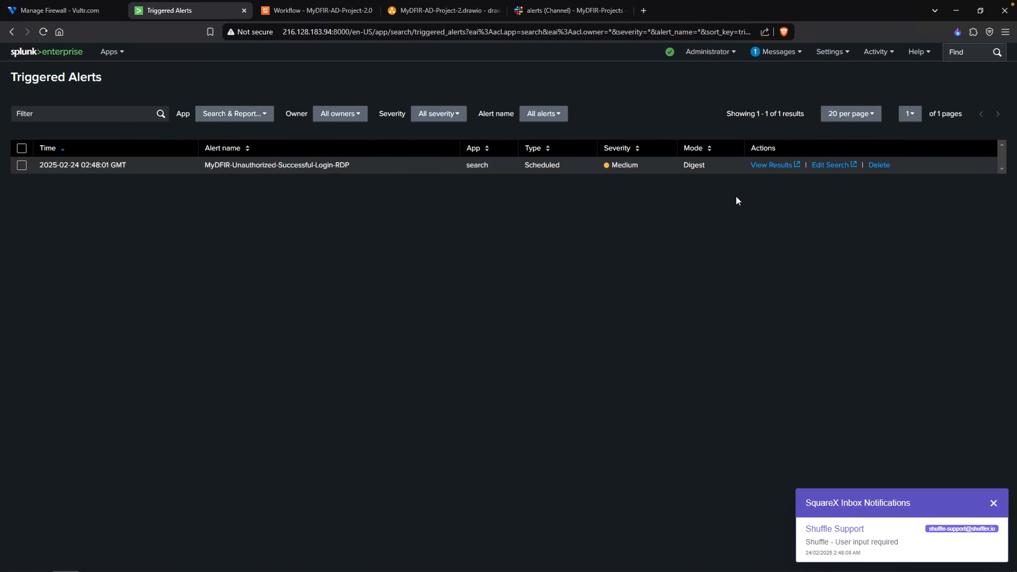
{"action": "left_click", "coordinate": [111, 51]}
{"action": "left_click", "coordinate": [96, 89]}
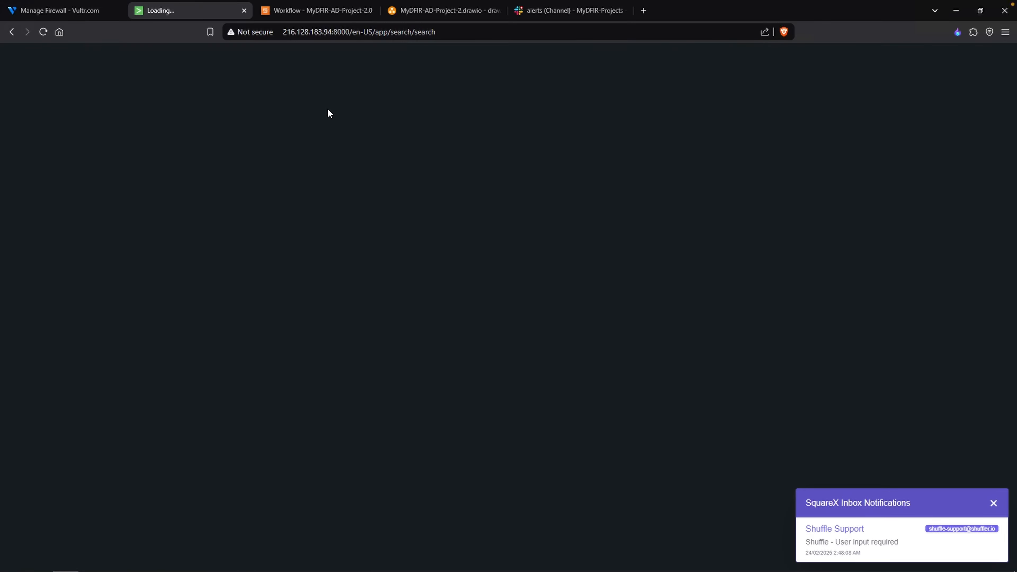
{"action": "left_click", "coordinate": [195, 72]}
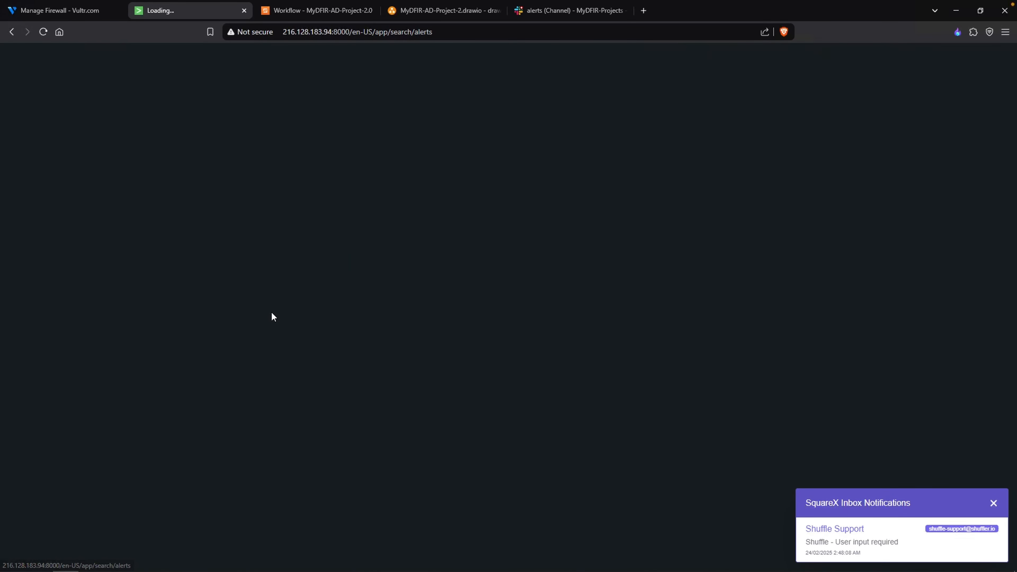
{"action": "left_click", "coordinate": [675, 193]}
{"action": "left_click", "coordinate": [671, 239]}
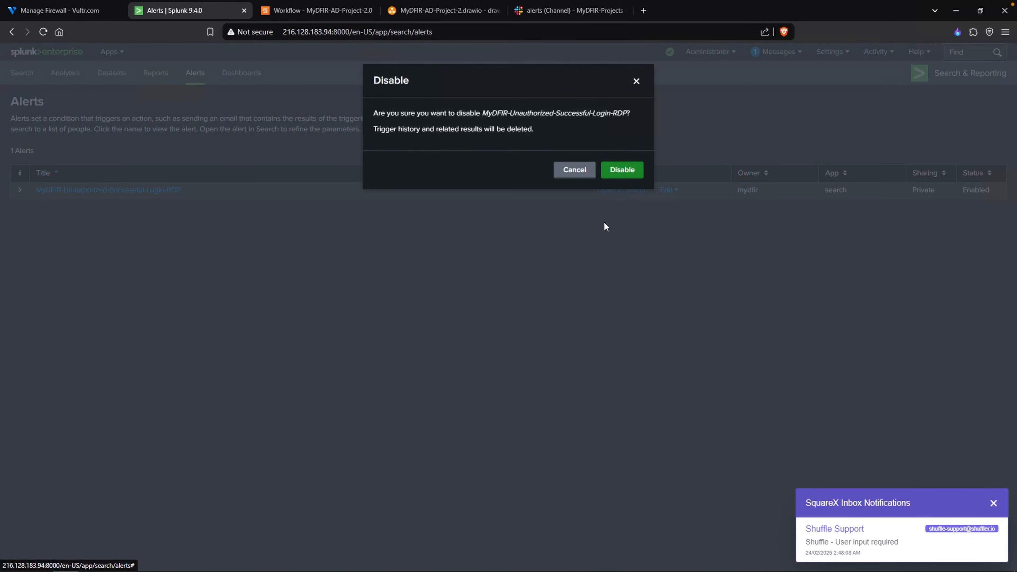
{"action": "left_click", "coordinate": [617, 175]}
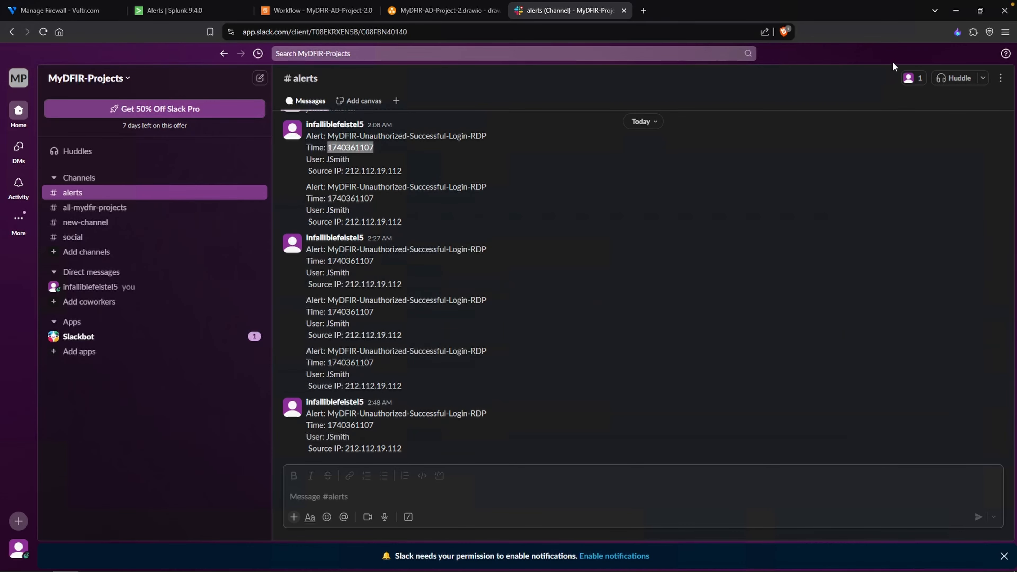
- Read the "Shuffle - User input required" email in the disposable inbox and check the domain's user accounts
{"action": "left_click", "coordinate": [956, 32]}
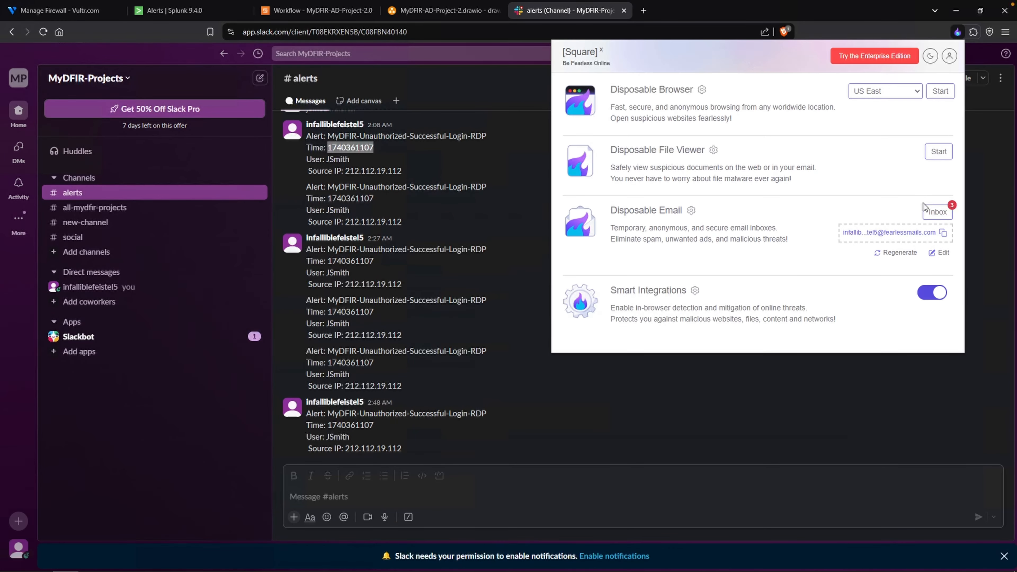
{"action": "left_click_drag", "start_coordinate": [580, 181], "coordinate": [651, 183]}
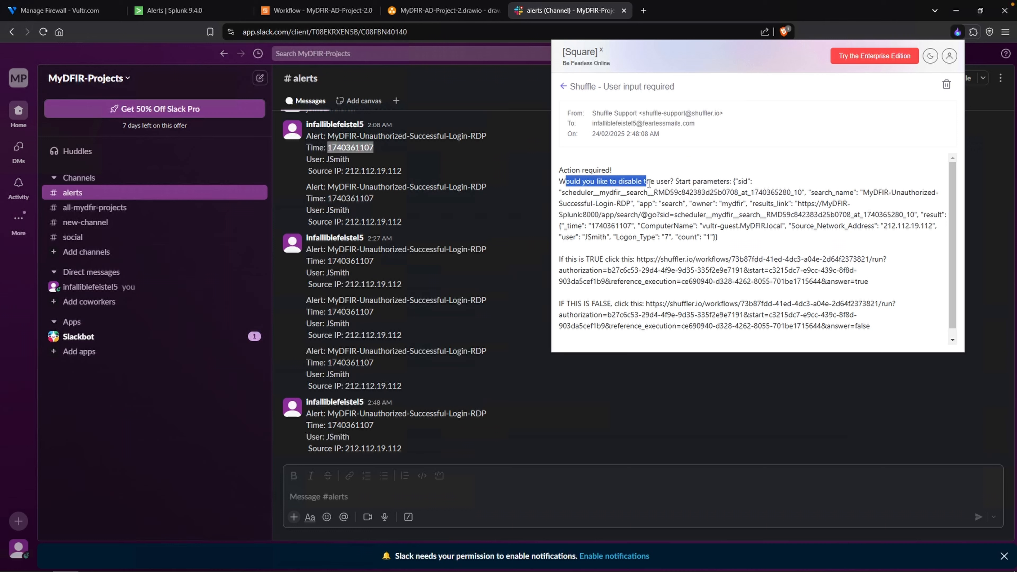
{"action": "left_click", "coordinate": [650, 183]}
{"action": "scroll", "coordinate": [651, 184], "scroll_direction": "down", "scroll_amount": 1}
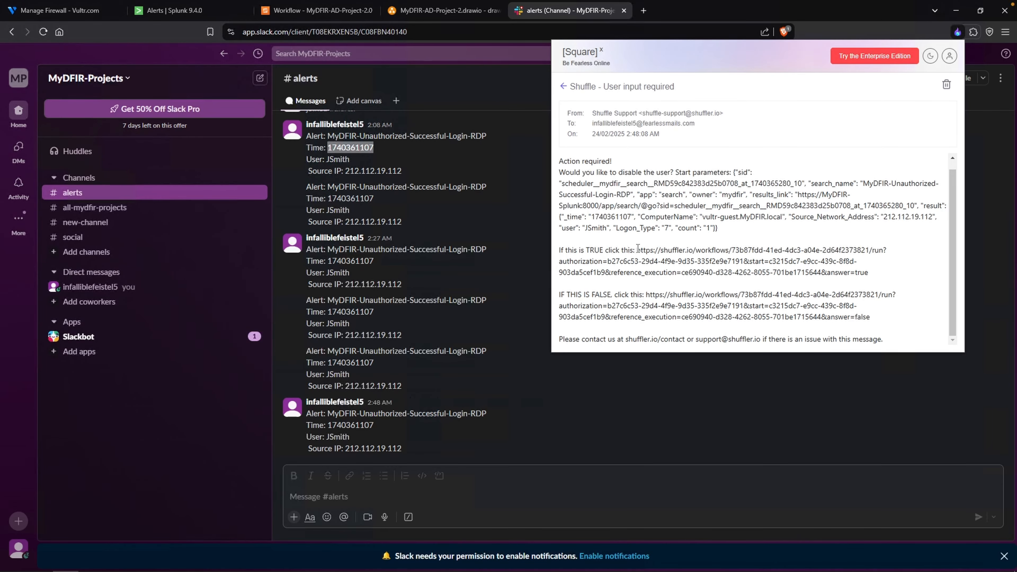
- Copy the TRUE answer link from the email, open it in a new tab and choose to continue with disabling the user
{"action": "left_click_drag", "start_coordinate": [637, 249], "coordinate": [891, 272]}
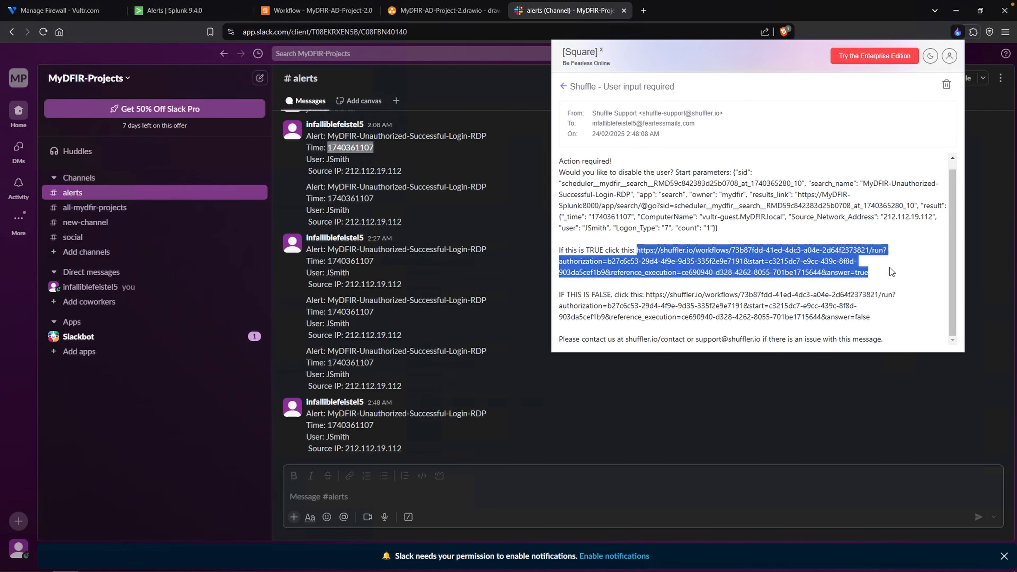
{"action": "right_click", "coordinate": [762, 260]}
{"action": "left_click", "coordinate": [798, 272]}
{"action": "left_click", "coordinate": [643, 11]}
{"action": "key", "text": "ctrl+v"}
{"action": "key", "text": "Return"}
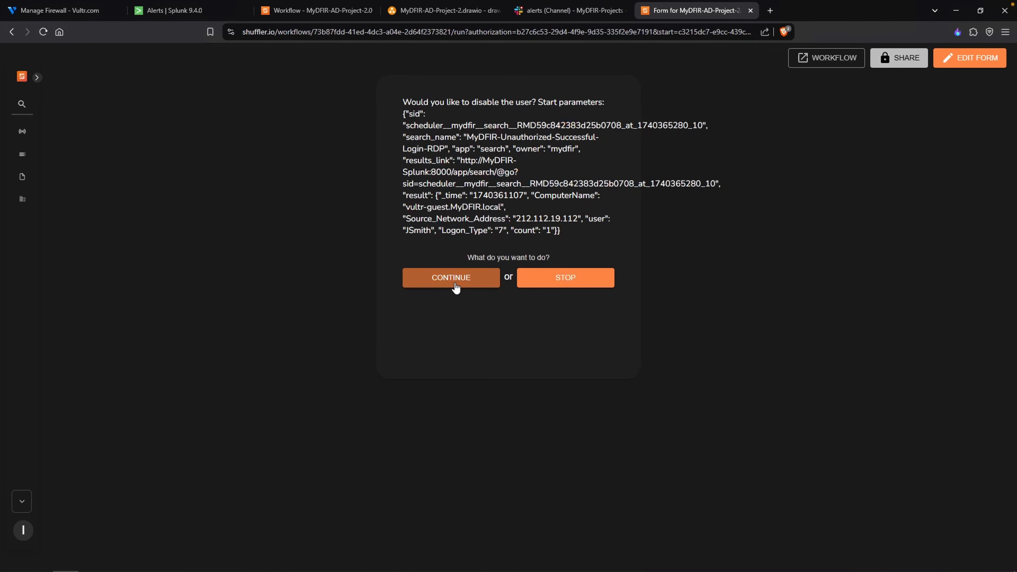
{"action": "left_click", "coordinate": [444, 284]}
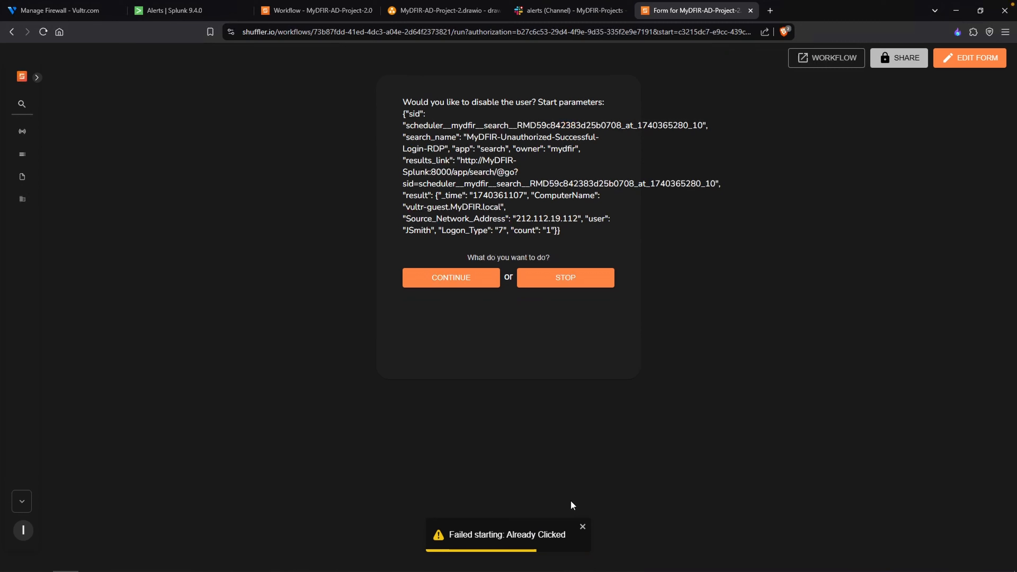
{"action": "left_click", "coordinate": [582, 526]}
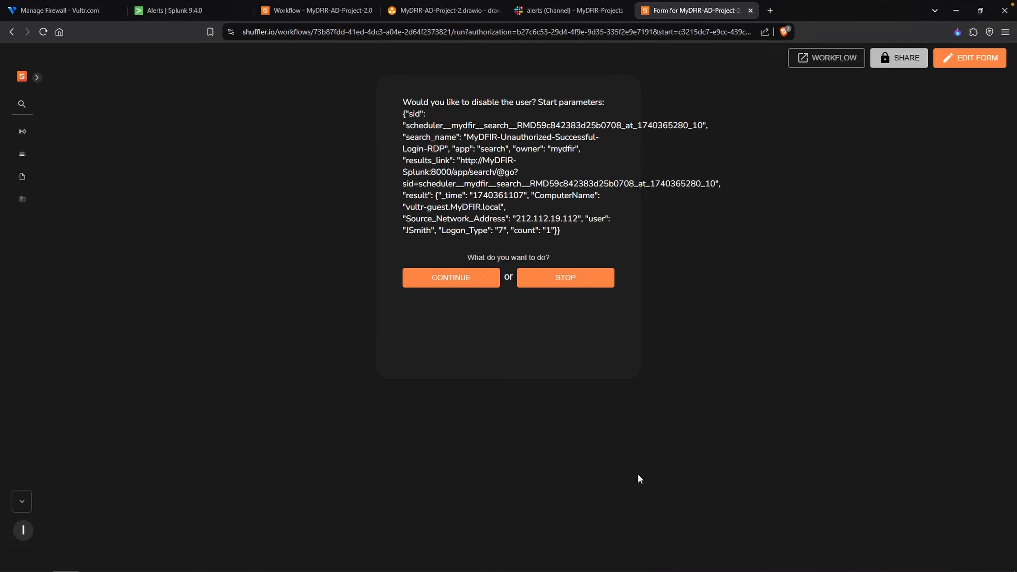
- Check the Slack alerts channel for the account update message
{"action": "left_click", "coordinate": [585, 15]}
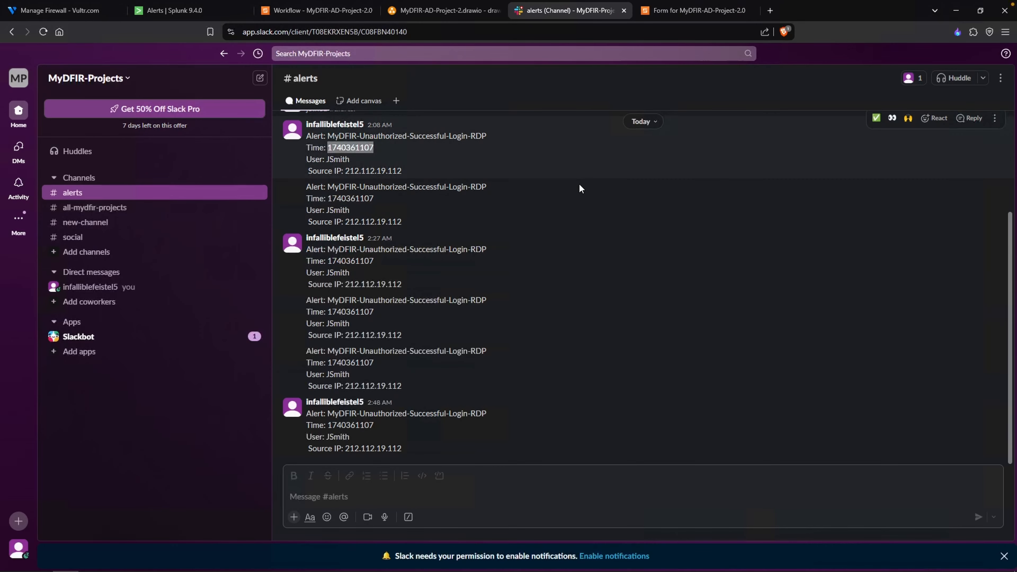
{"action": "left_click", "coordinate": [421, 437]}
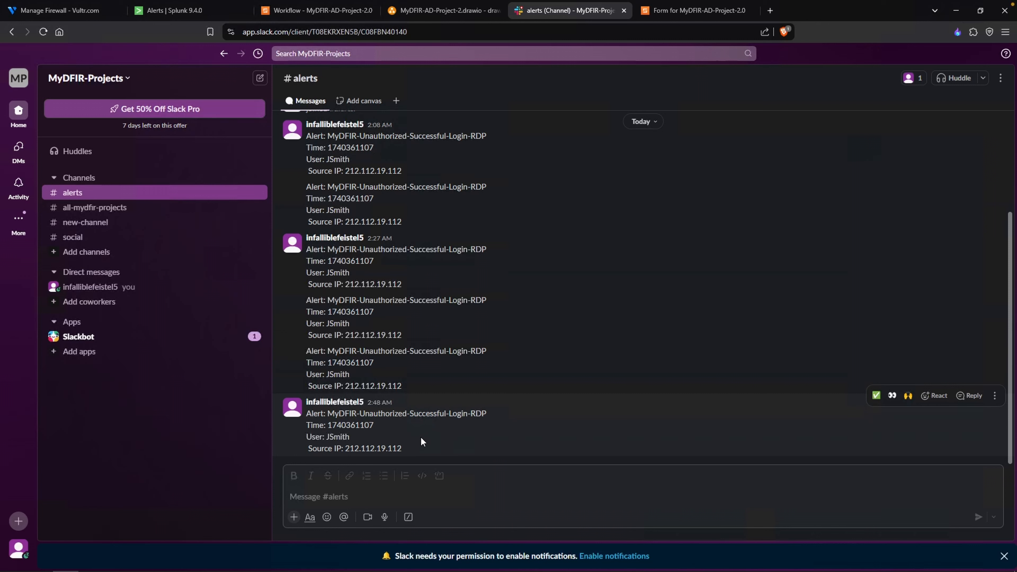
{"action": "right_click", "coordinate": [421, 441]}
{"action": "key", "text": "Escape"}
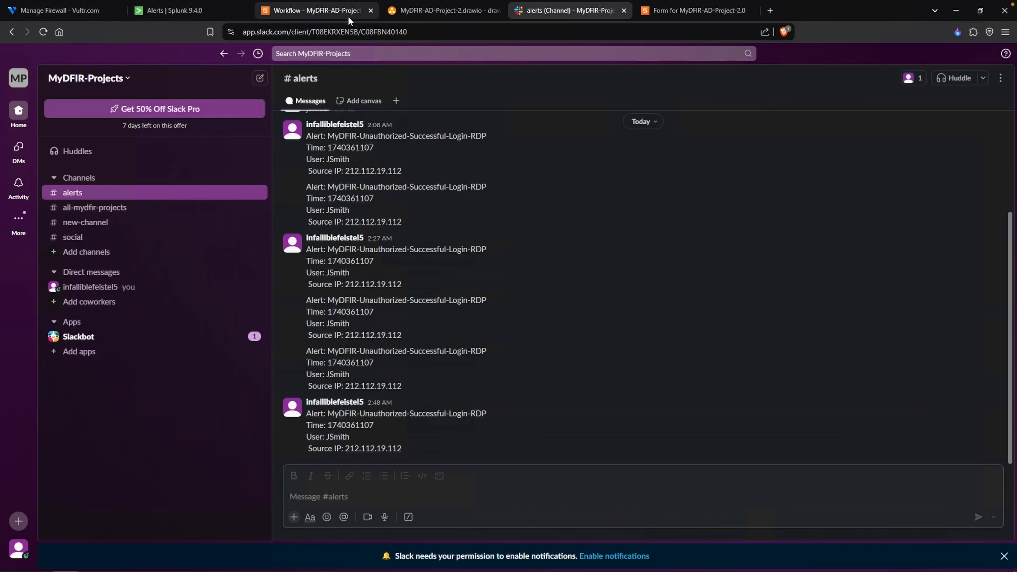
- Review Update-Notification's message text and Slack authentication in the Shuffle workflow
{"action": "left_click", "coordinate": [316, 10]}
{"action": "left_click", "coordinate": [969, 277]}
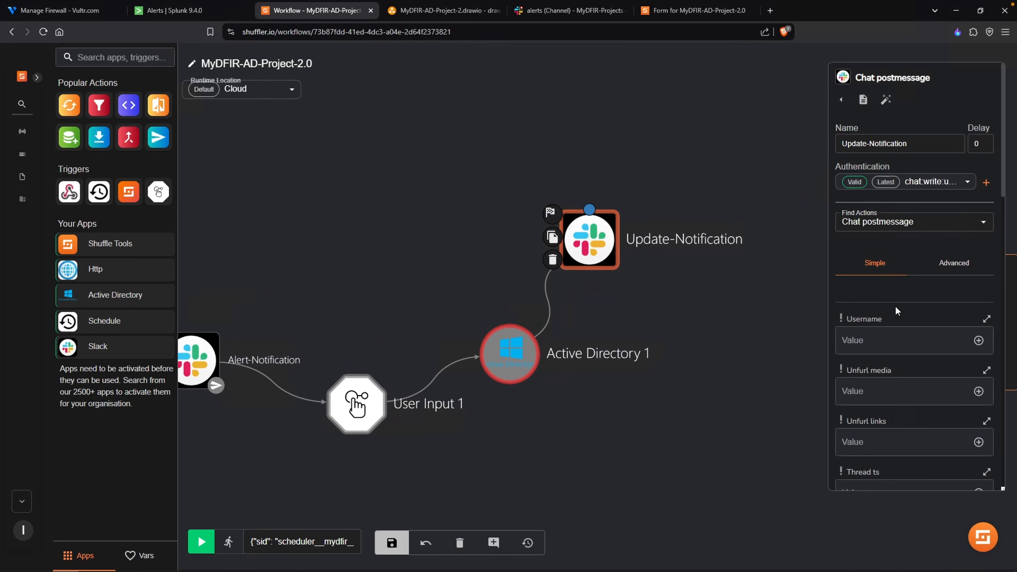
{"action": "scroll", "coordinate": [906, 316], "scroll_direction": "down", "scroll_amount": 10}
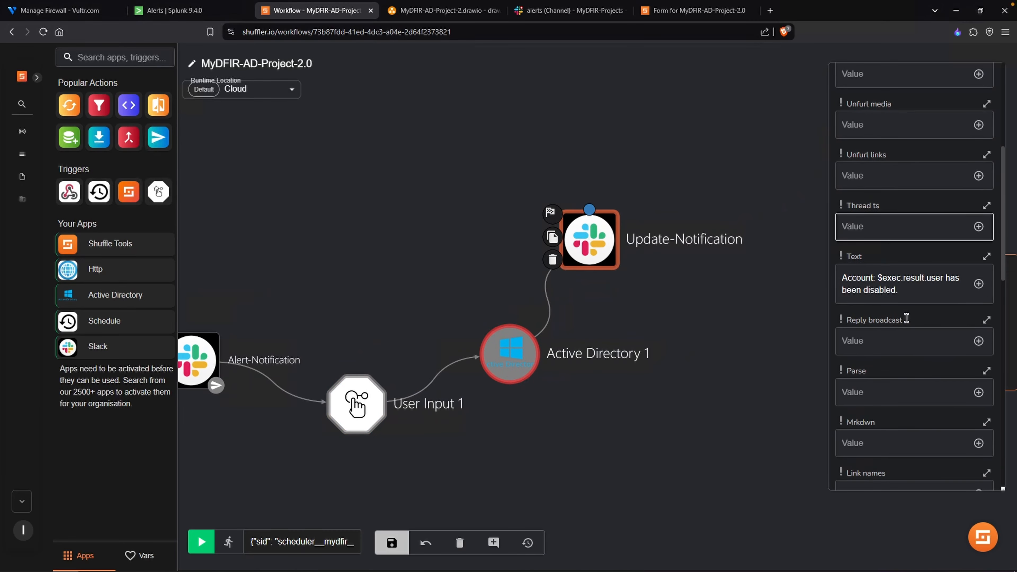
{"action": "scroll", "coordinate": [914, 338], "scroll_direction": "down", "scroll_amount": 5}
{"action": "scroll", "coordinate": [914, 337], "scroll_direction": "up", "scroll_amount": 20}
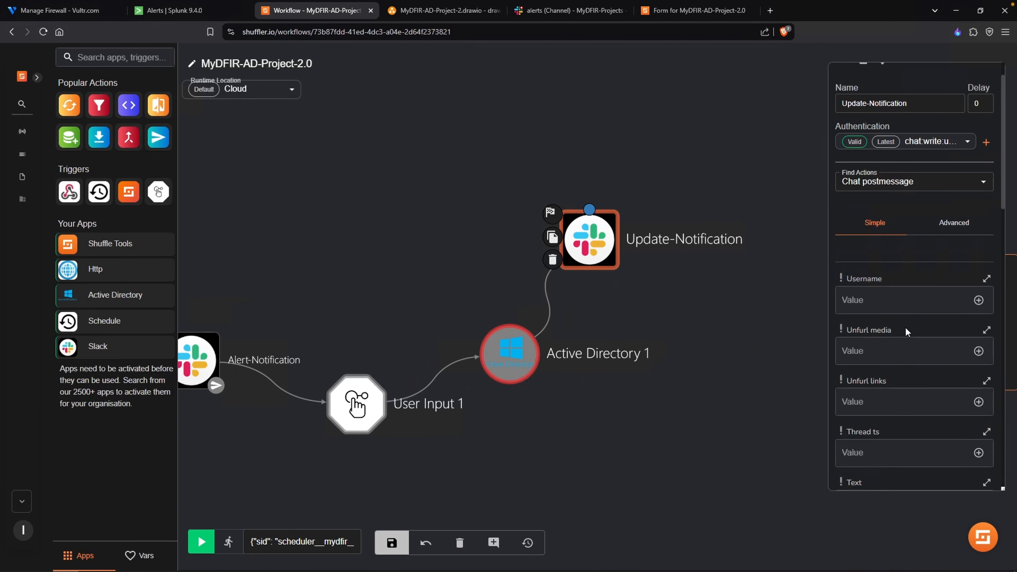
{"action": "left_click", "coordinate": [921, 182]}
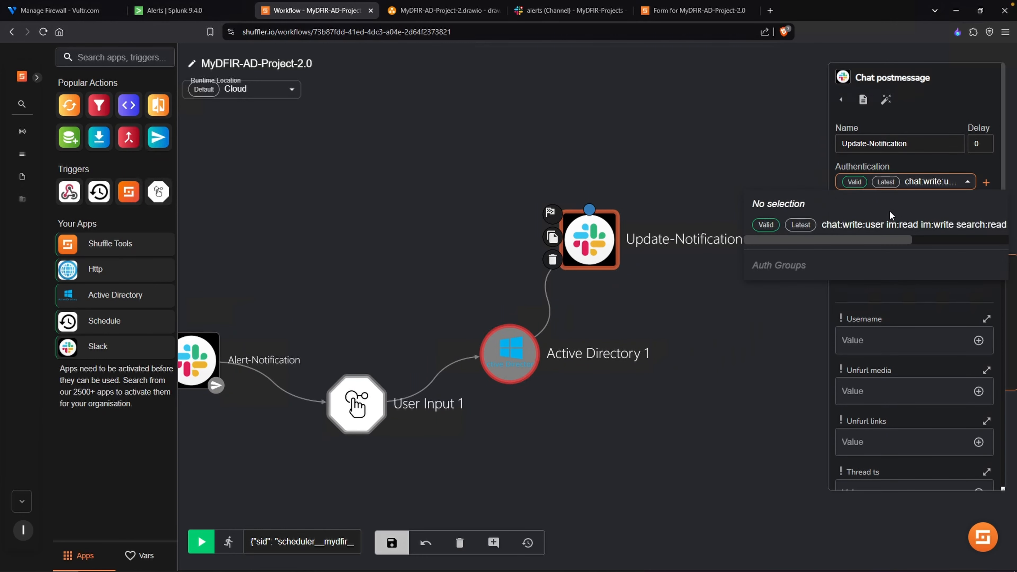
{"action": "left_click", "coordinate": [762, 229]}
{"action": "left_click", "coordinate": [610, 442]}
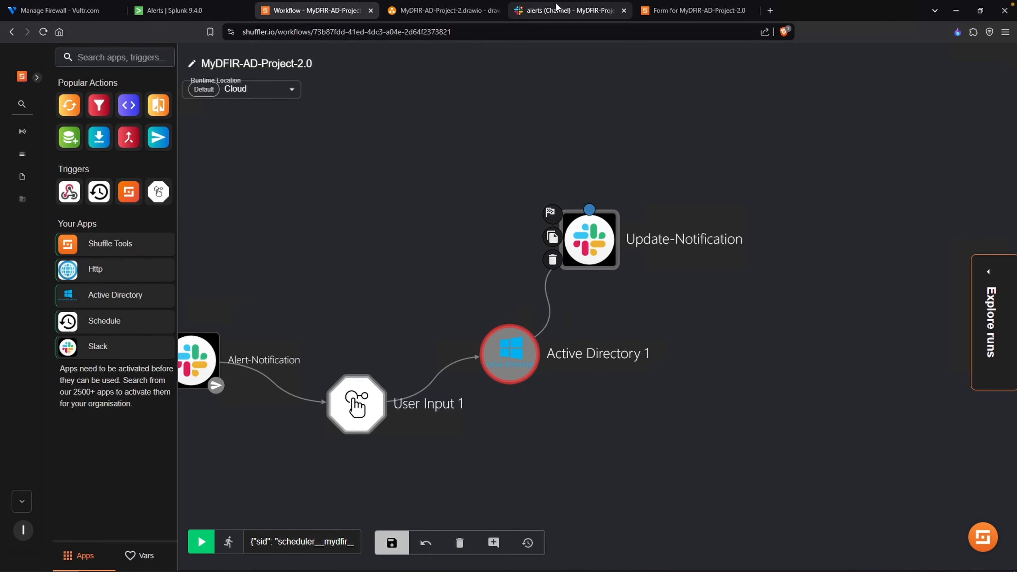
- Recheck Slack, refresh the Users container in Active Directory Users and Computers and inspect the target user's account status
{"action": "left_click", "coordinate": [562, 11]}
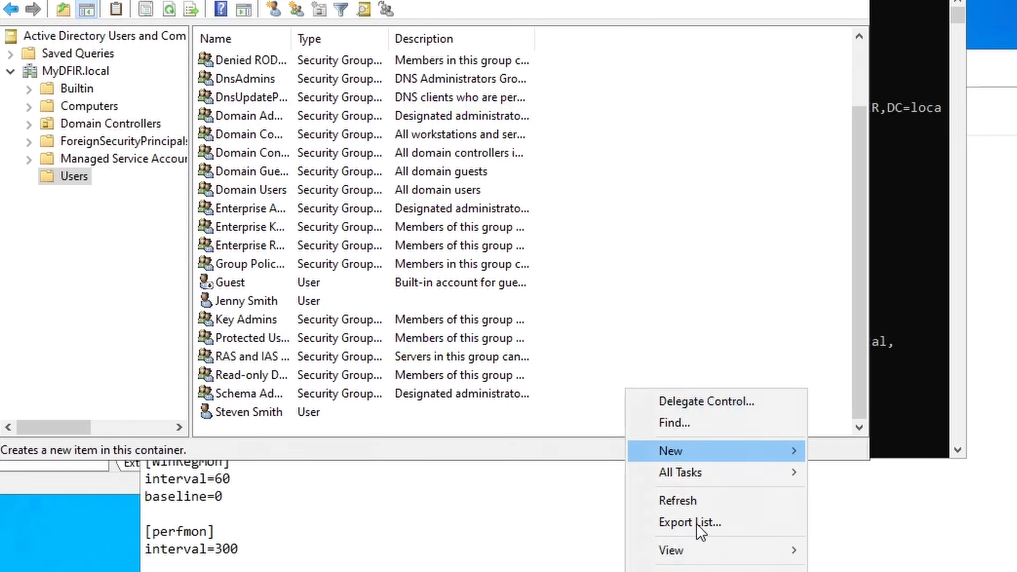
{"action": "left_click", "coordinate": [712, 514]}
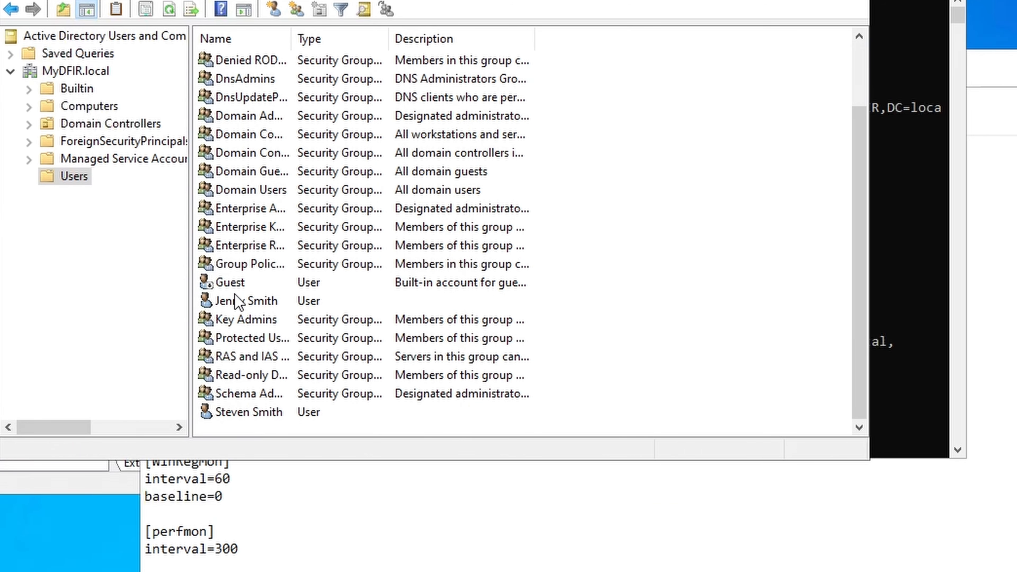
{"action": "left_click", "coordinate": [240, 300]}
{"action": "left_click", "coordinate": [743, 263]}
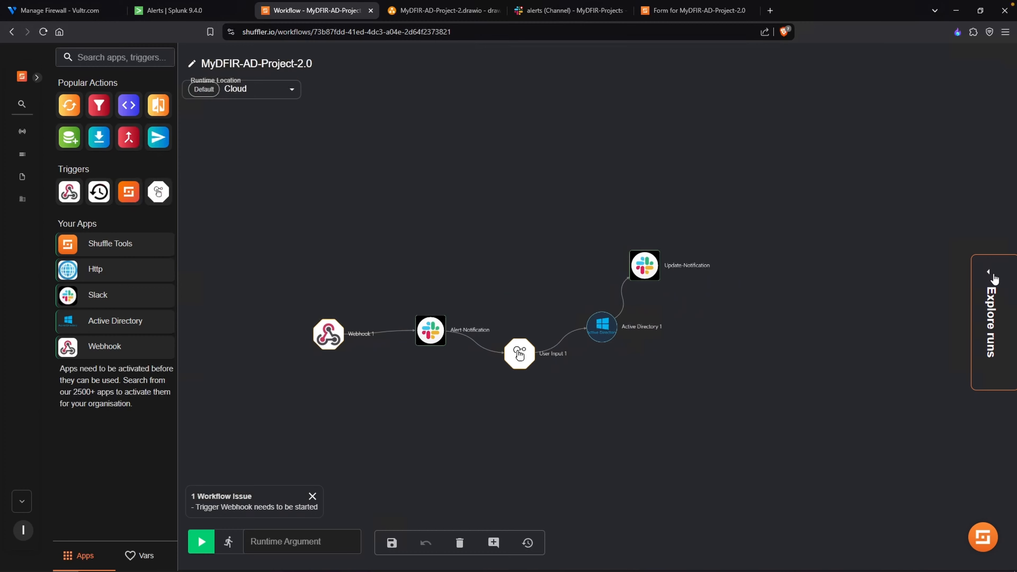
- Open the 24/02/2025, 02:48:02 webhook run in Shuffle, rerun the workflow and check the new run's status
{"action": "left_click", "coordinate": [992, 276]}
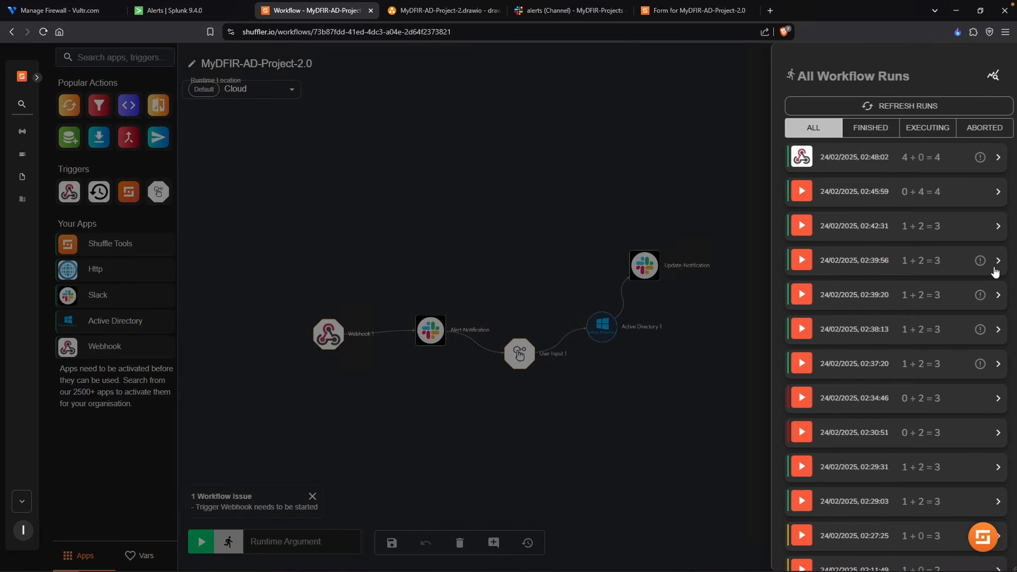
{"action": "left_click", "coordinate": [845, 203]}
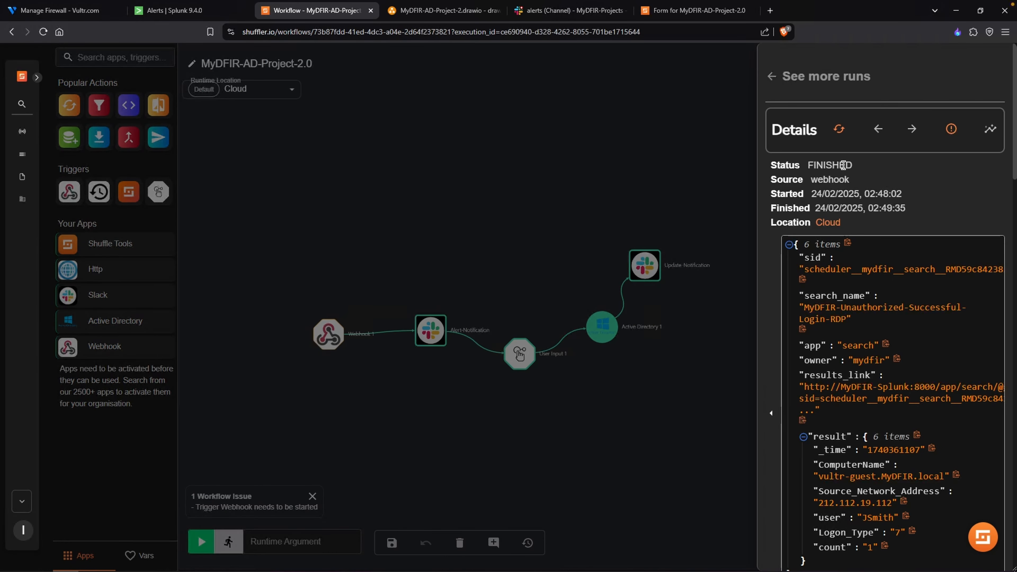
{"action": "left_click", "coordinate": [839, 130]}
{"action": "left_click_drag", "start_coordinate": [808, 165], "coordinate": [853, 168]}
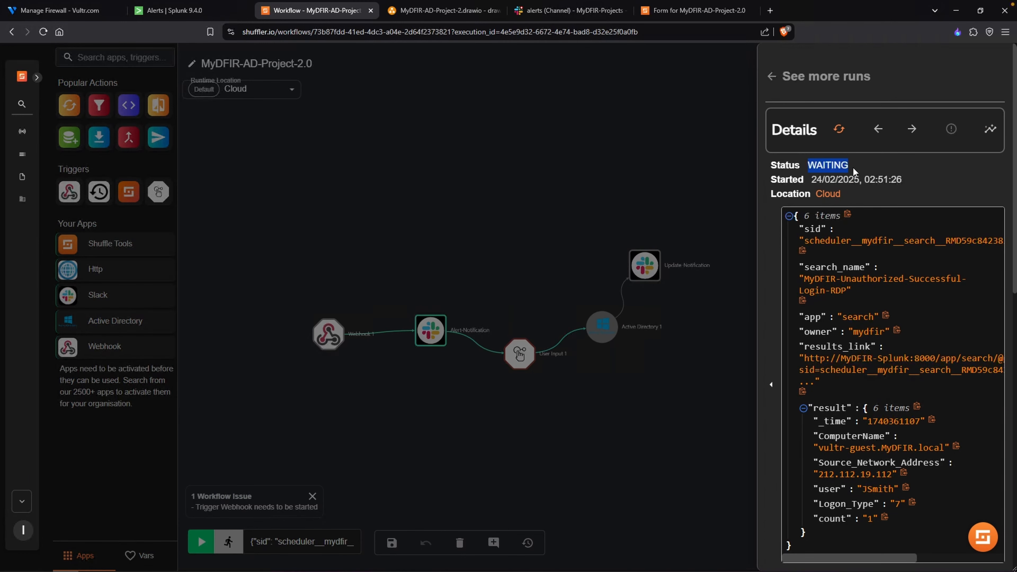
{"action": "left_click", "coordinate": [431, 336]}
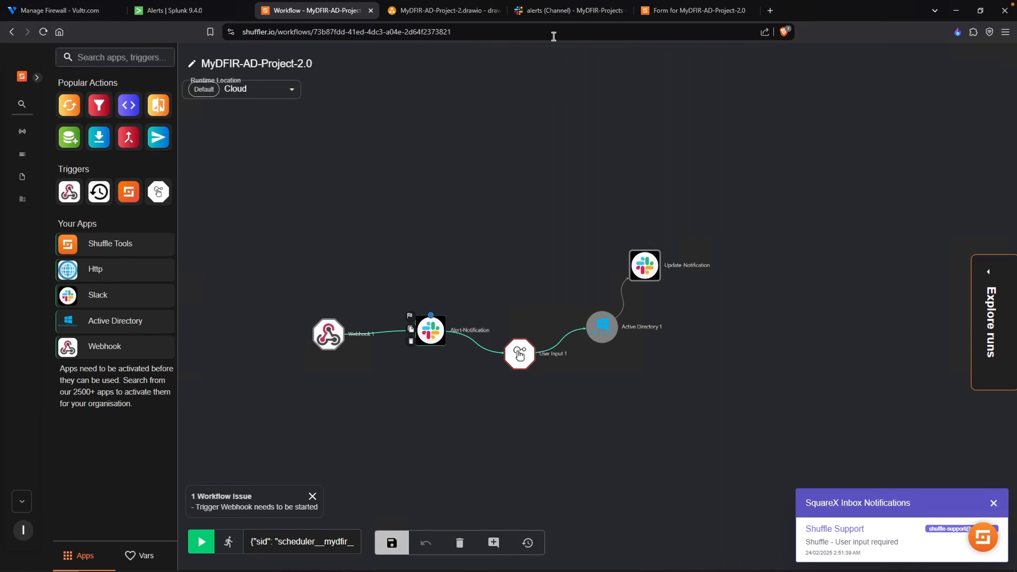
- Open the "User input required" email and follow its TRUE link to approve disabling the user
{"action": "left_click", "coordinate": [563, 12]}
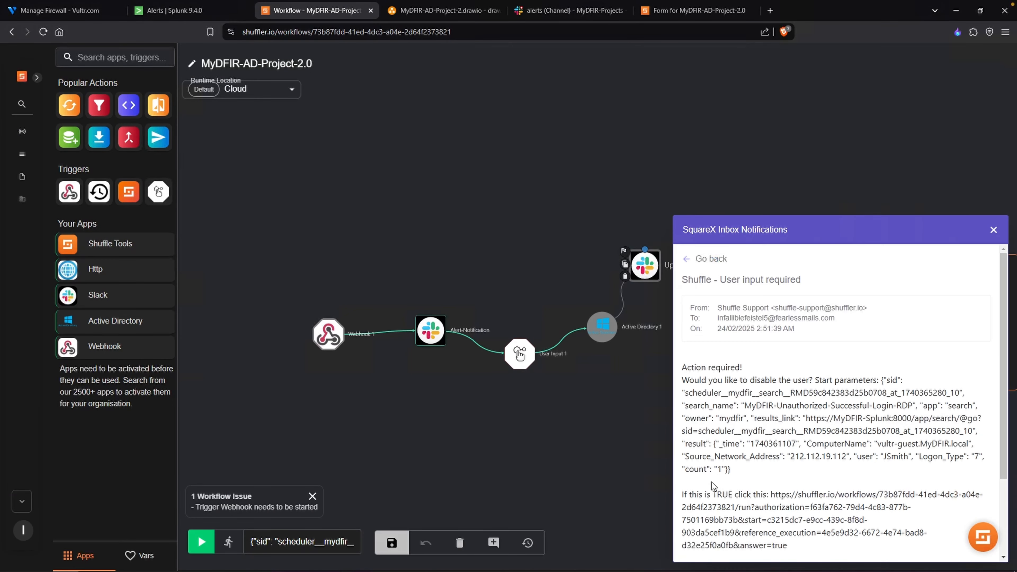
{"action": "scroll", "coordinate": [781, 388], "scroll_direction": "down", "scroll_amount": 1}
{"action": "left_click_drag", "start_coordinate": [770, 436], "coordinate": [787, 488]}
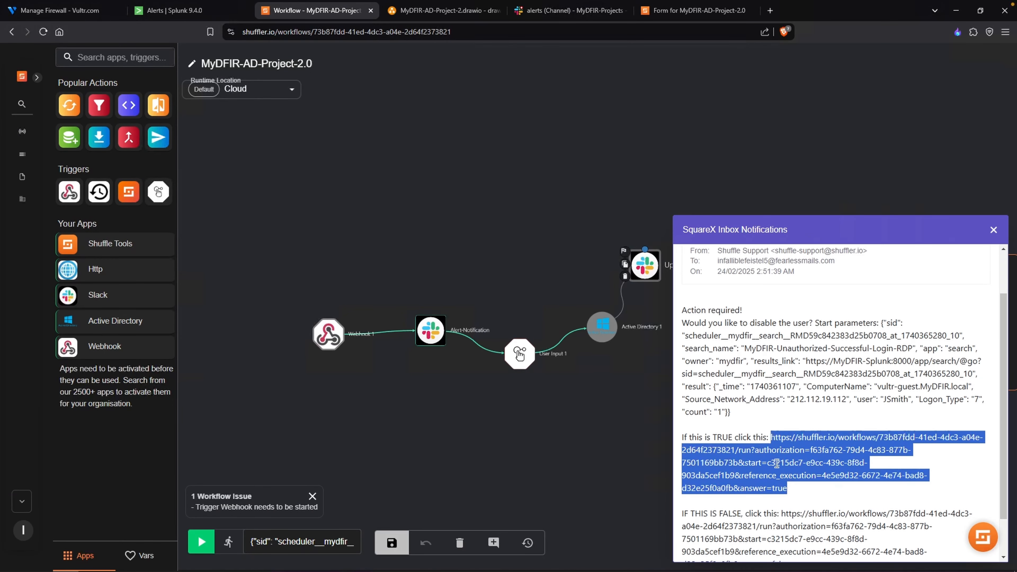
{"action": "right_click", "coordinate": [784, 478]}
{"action": "left_click", "coordinate": [822, 383]}
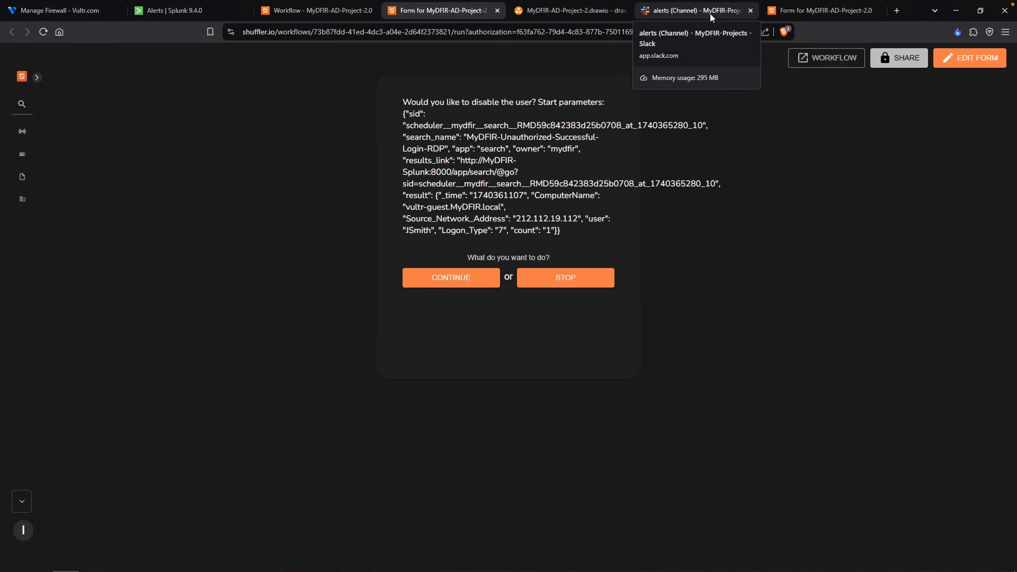
- Check the Slack alerts channel, refresh the Users container in Active Directory Users and Computers and inspect the target user's account status
{"action": "left_click", "coordinate": [709, 12]}
{"action": "left_click", "coordinate": [142, 561]}
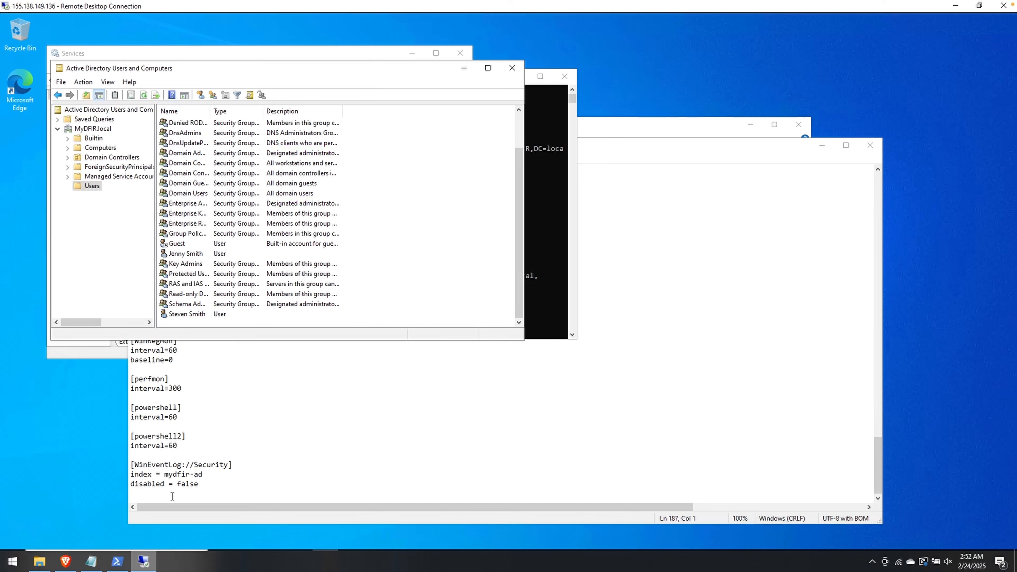
{"action": "right_click", "coordinate": [378, 262]}
{"action": "left_click", "coordinate": [395, 324]}
{"action": "left_click", "coordinate": [307, 295]}
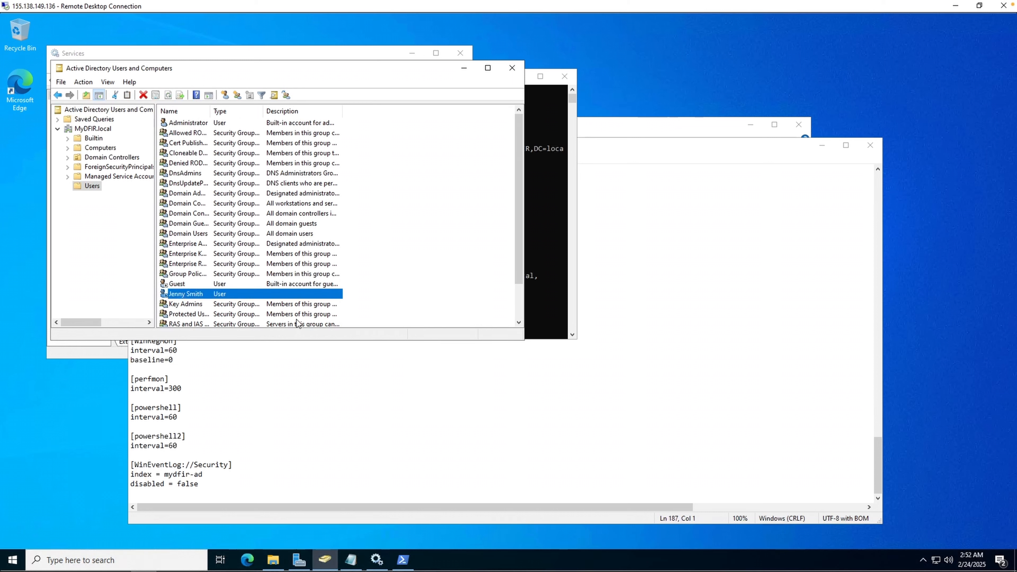
{"action": "left_click", "coordinate": [375, 258]}
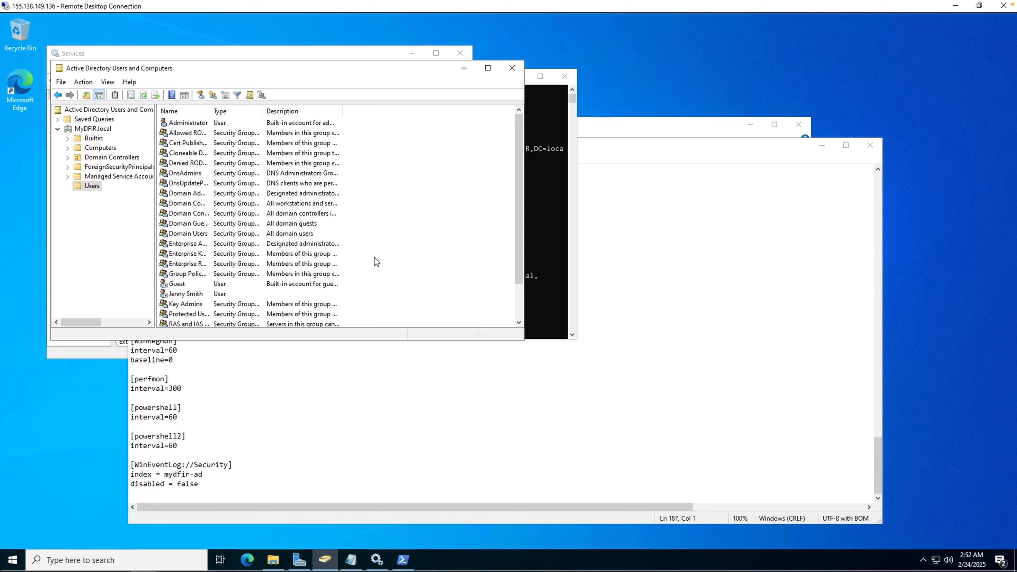
- Re-enable the target user's domain account in the Users container
{"action": "left_click", "coordinate": [207, 296]}
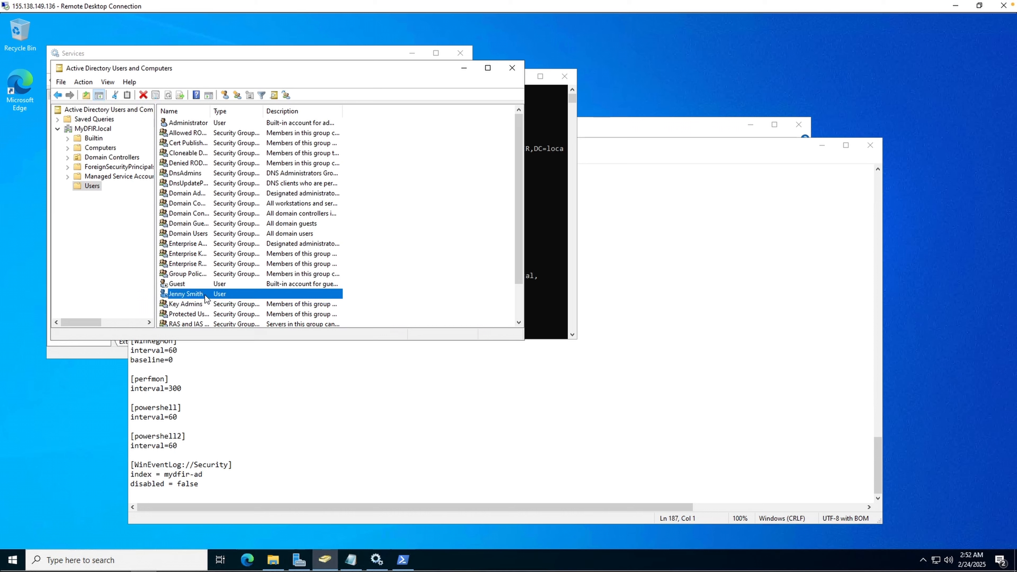
{"action": "right_click", "coordinate": [205, 298]}
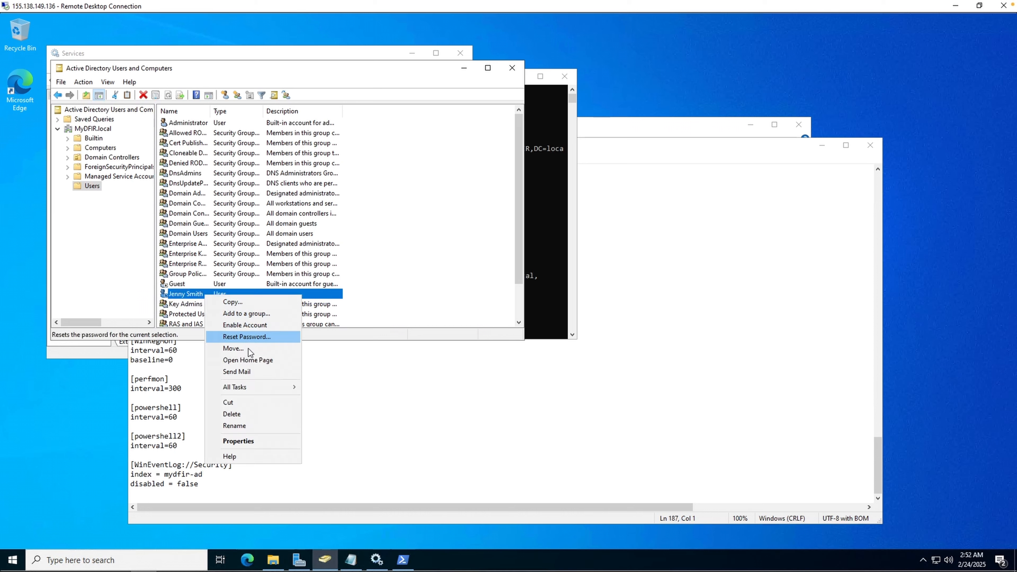
{"action": "left_click", "coordinate": [267, 327]}
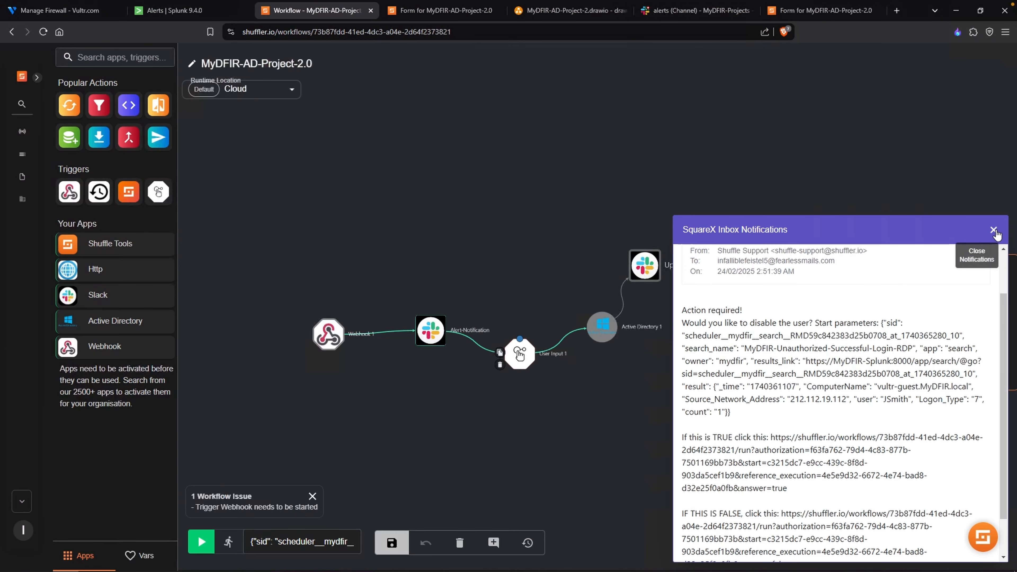
- Back in the Shuffle workflow, add a Shuffle Tools node above User Input 1 and detach Update-Notification from Active Directory 1, moving it aside
{"action": "left_click", "coordinate": [996, 235]}
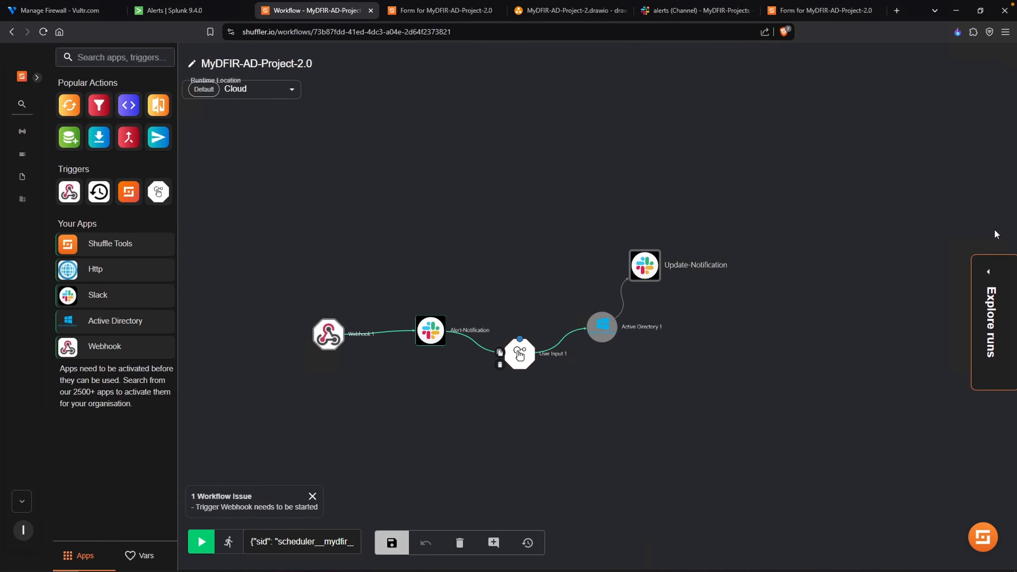
{"action": "scroll", "coordinate": [662, 401], "scroll_direction": "up", "scroll_amount": 2}
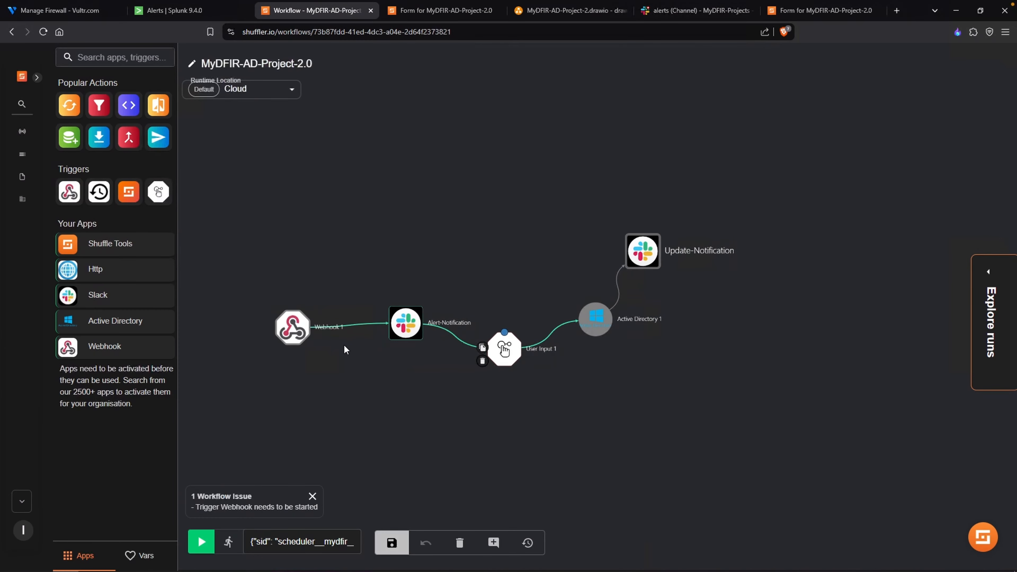
{"action": "left_click_drag", "start_coordinate": [71, 112], "coordinate": [519, 193]}
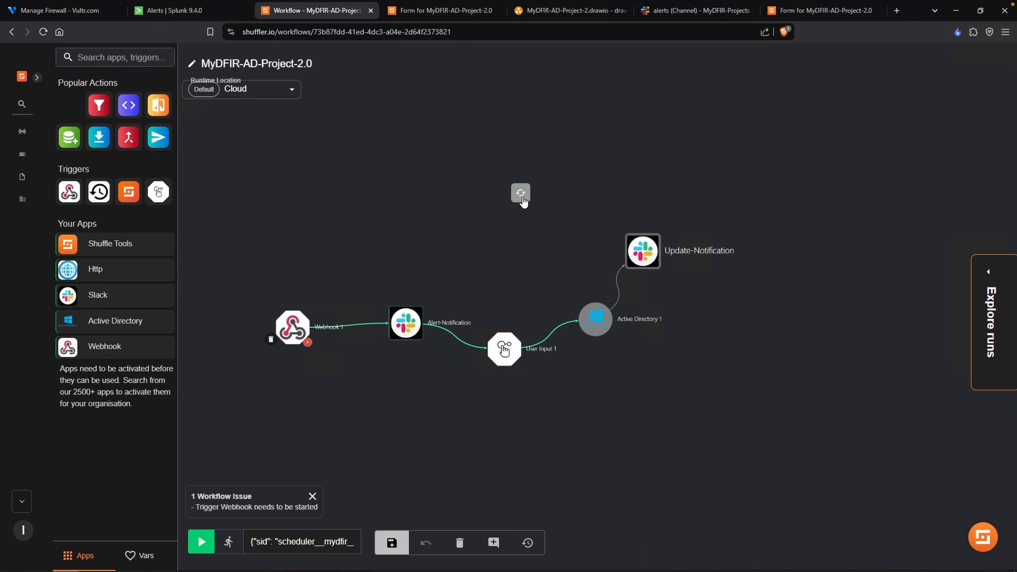
{"action": "scroll", "coordinate": [547, 232], "scroll_direction": "up", "scroll_amount": 2}
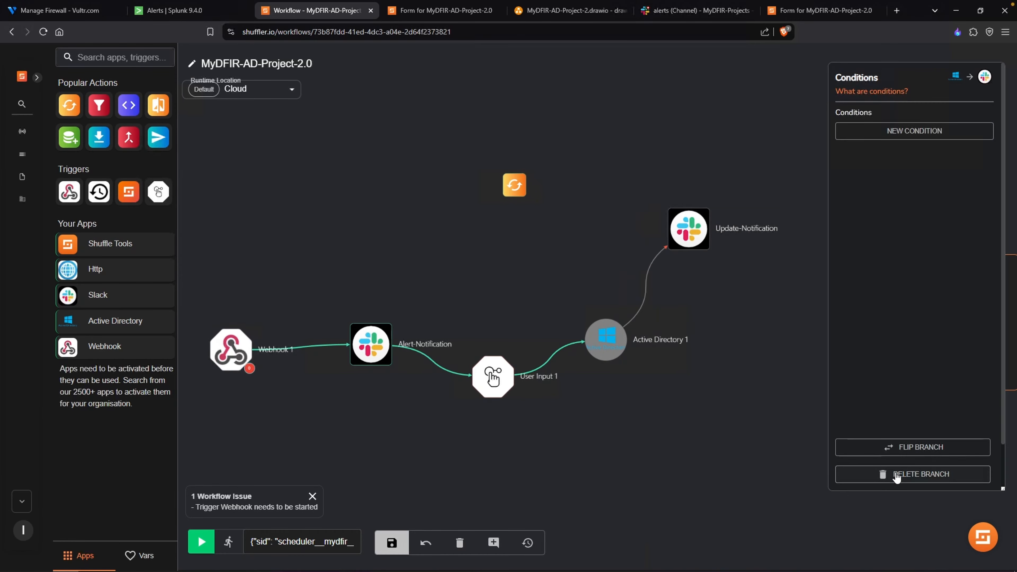
{"action": "left_click", "coordinate": [895, 475]}
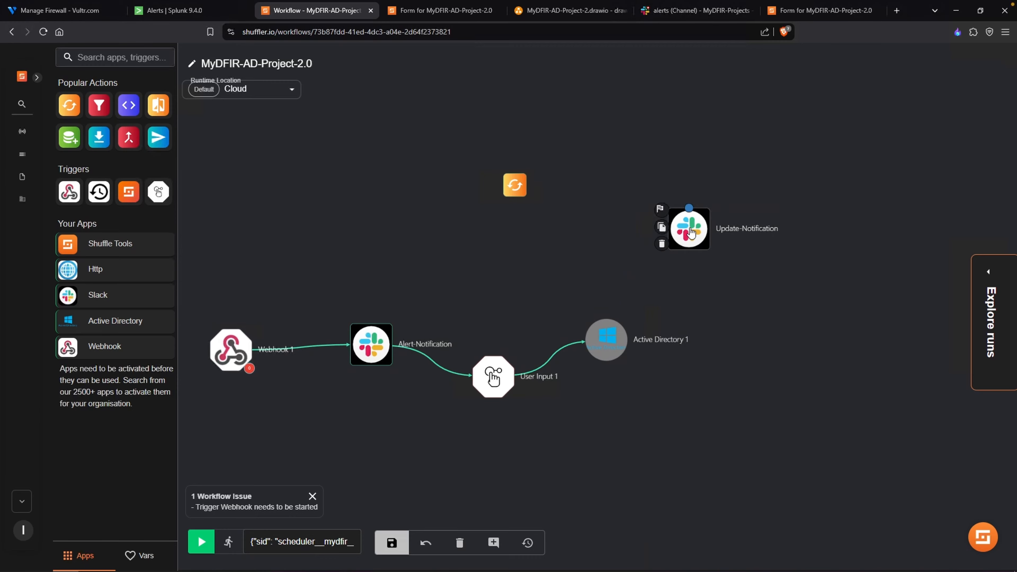
{"action": "left_click_drag", "start_coordinate": [692, 232], "coordinate": [740, 210]}
- Rename the new Shuffle Tools node as Check_AD_User
{"action": "left_click", "coordinate": [514, 184]}
{"action": "left_click", "coordinate": [858, 182]}
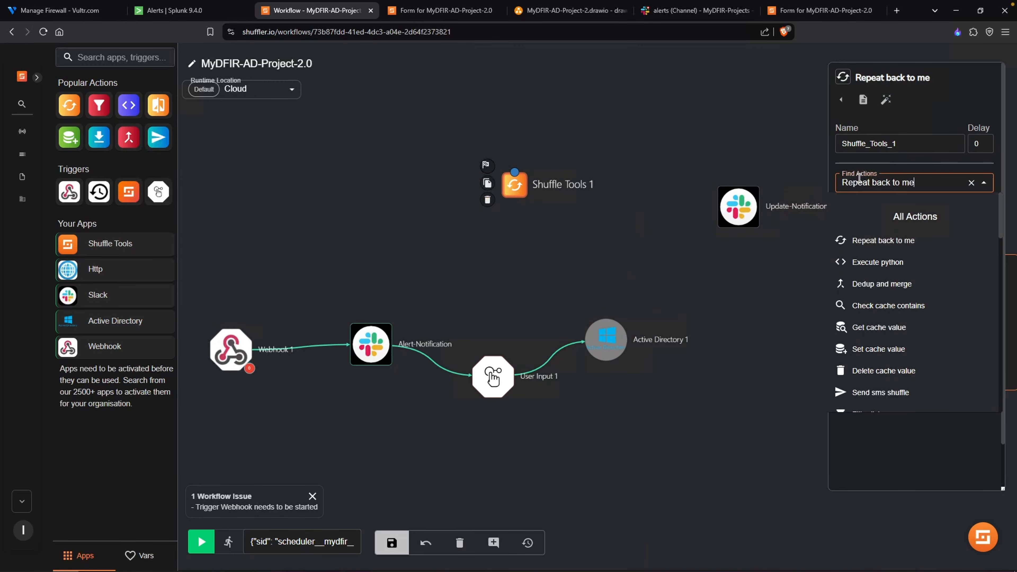
{"action": "key", "text": "ctrl+a"}
{"action": "left_click", "coordinate": [914, 161]}
{"action": "left_click", "coordinate": [913, 145]}
{"action": "key", "text": "ctrl+a"}
{"action": "type", "text": "Check_"}
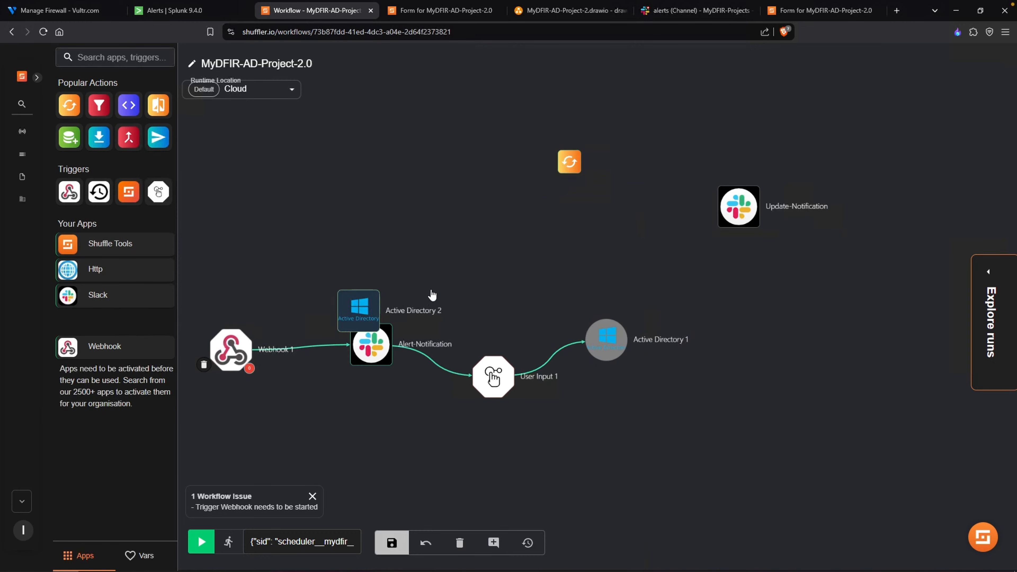
- Add a second Active Directory node with the User attributes action and name it Get-User-Attributes
{"action": "left_click_drag", "start_coordinate": [432, 296], "coordinate": [439, 231]}
{"action": "left_click", "coordinate": [439, 231]}
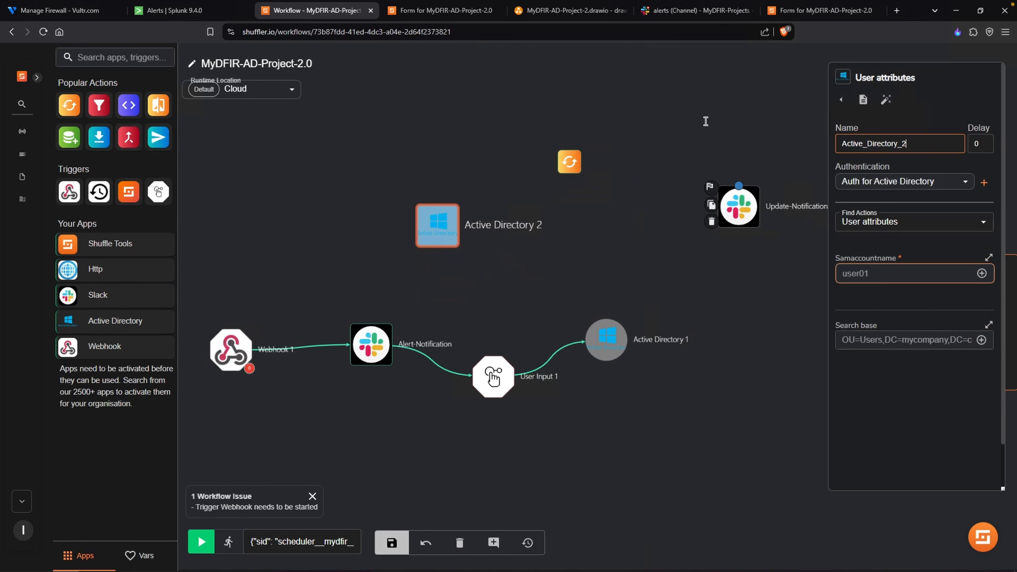
{"action": "type", "text": "Get-User-Attributes"}
- Connect Active Directory 1 to Get-User-Attributes, and Get-User-Attributes to Check AD User
{"action": "left_click", "coordinate": [607, 322]}
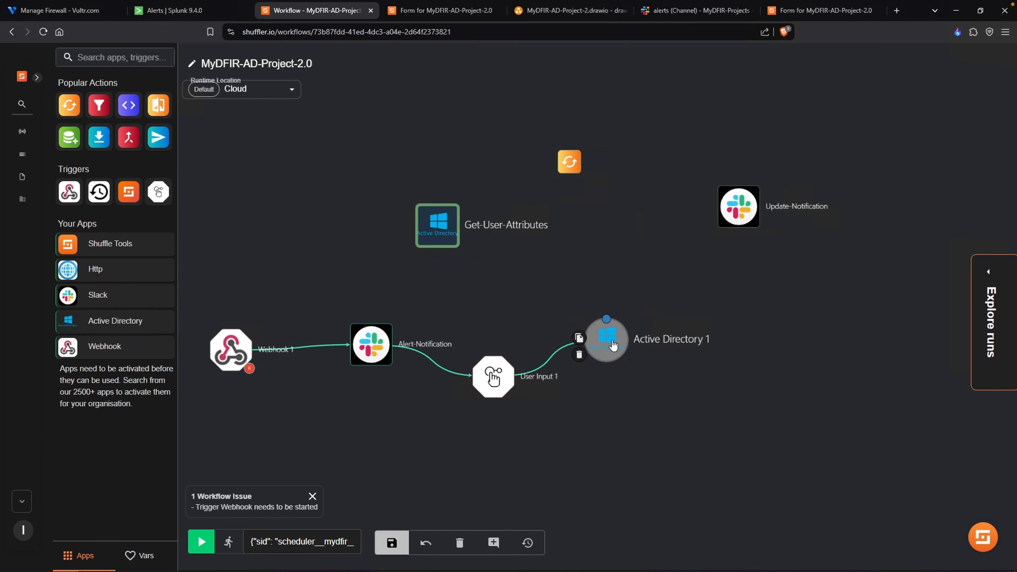
{"action": "left_click_drag", "start_coordinate": [607, 323], "coordinate": [440, 232]}
{"action": "left_click_drag", "start_coordinate": [505, 171], "coordinate": [558, 133]}
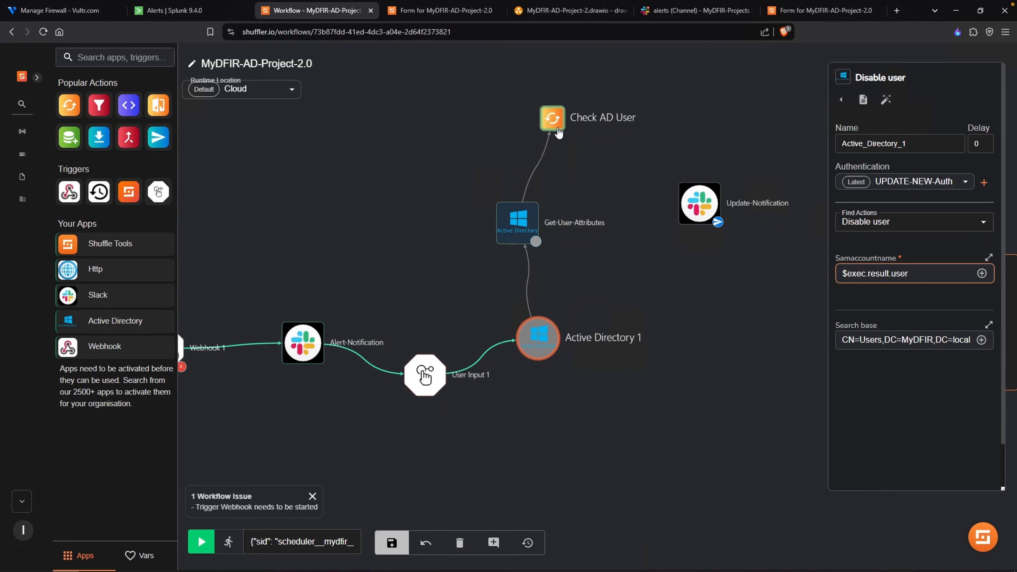
{"action": "left_click", "coordinate": [486, 264]}
- Set Get-User-Attributes' Samaccountname to $exec.result.user and copy Active Directory 1's search base CN=Users,DC=MyDFIR,DC=local into it
{"action": "left_click", "coordinate": [444, 279]}
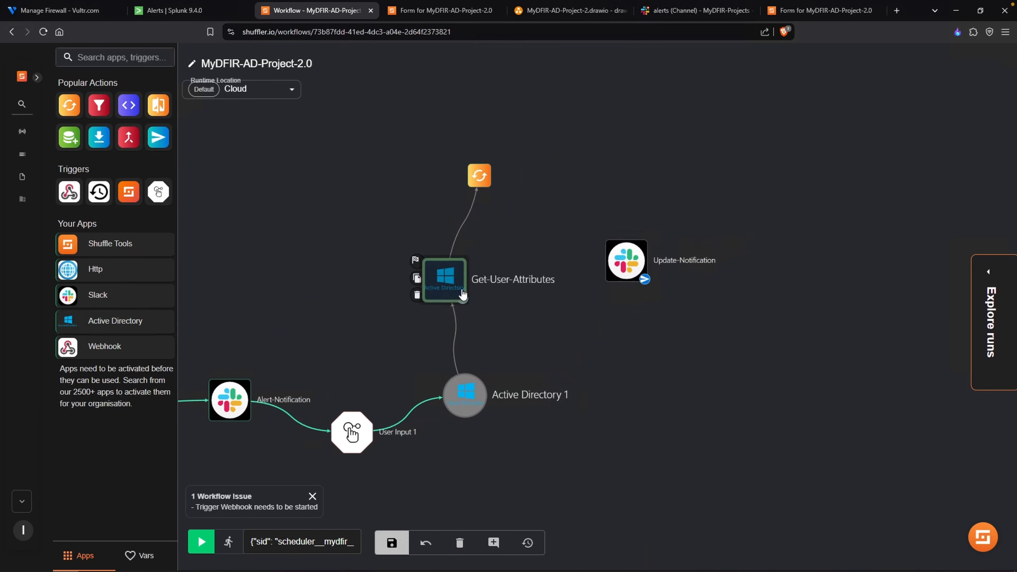
{"action": "left_click", "coordinate": [981, 273]}
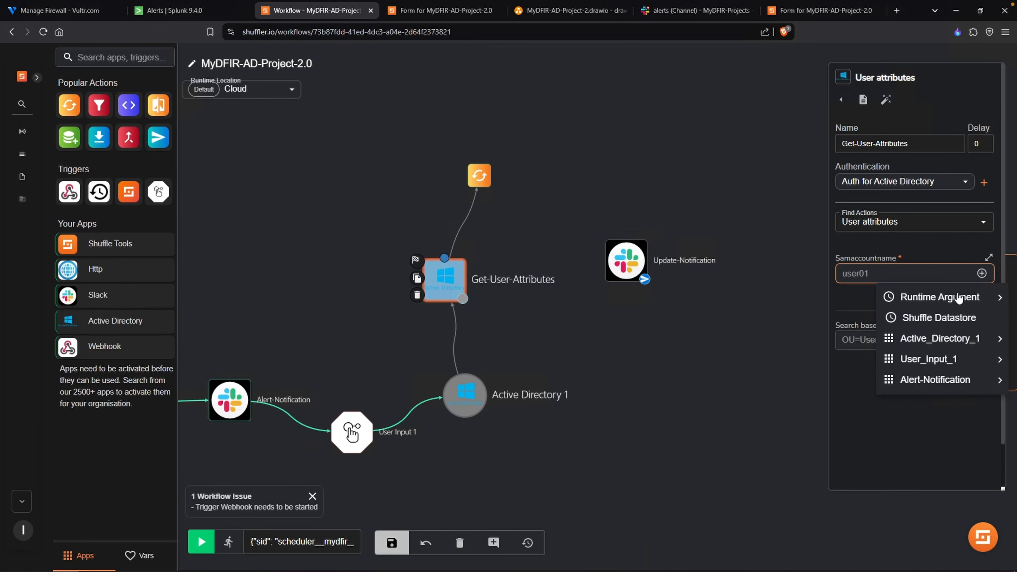
{"action": "mouse_move", "coordinate": [947, 301]}
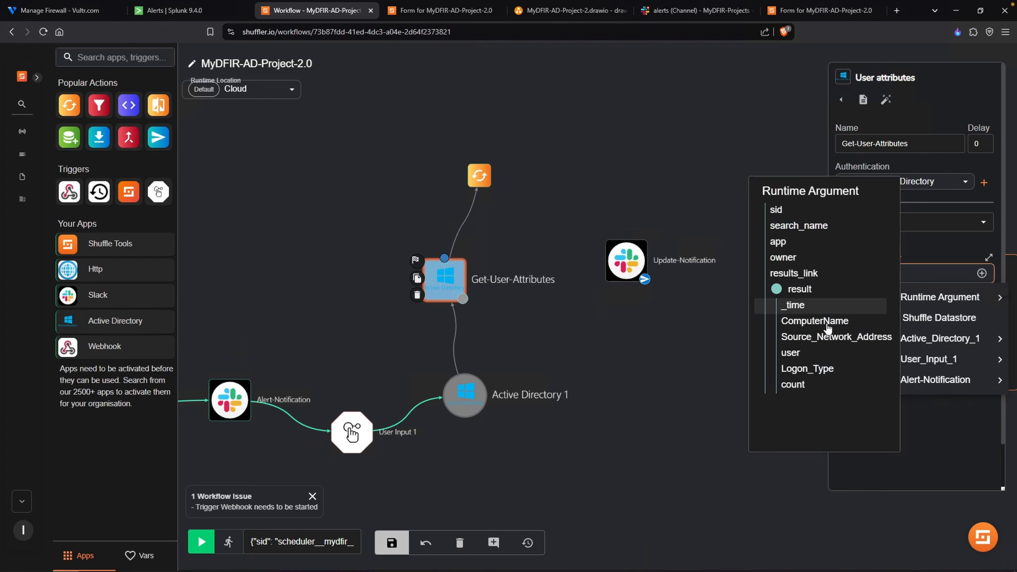
{"action": "left_click", "coordinate": [798, 357]}
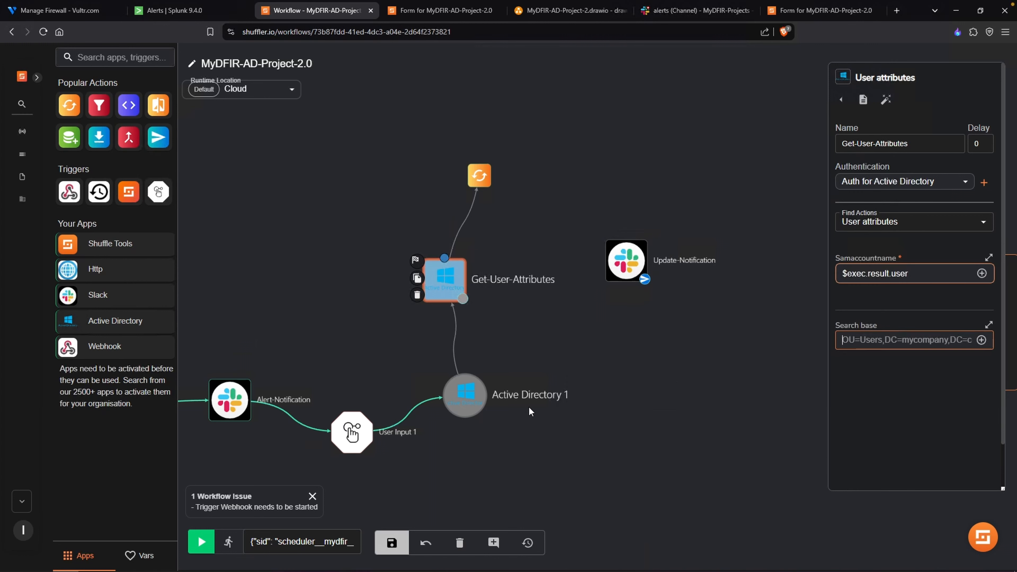
{"action": "left_click", "coordinate": [478, 409]}
{"action": "triple_click", "coordinate": [910, 340]}
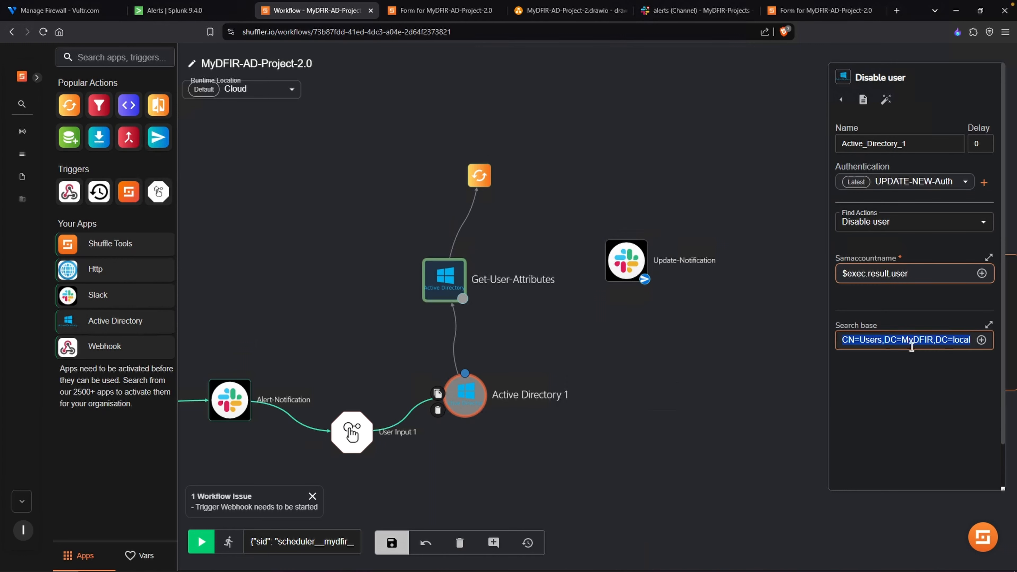
{"action": "left_click", "coordinate": [453, 279]}
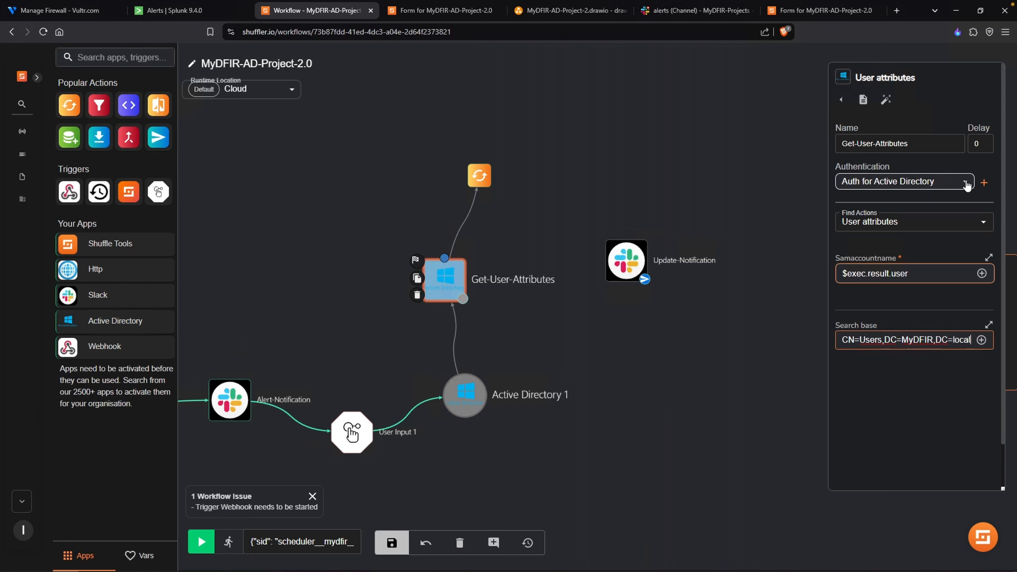
- Switch Get-User-Attributes' authentication to UPDATE-NEW-Auth
{"action": "left_click_drag", "start_coordinate": [862, 167], "coordinate": [876, 166]}
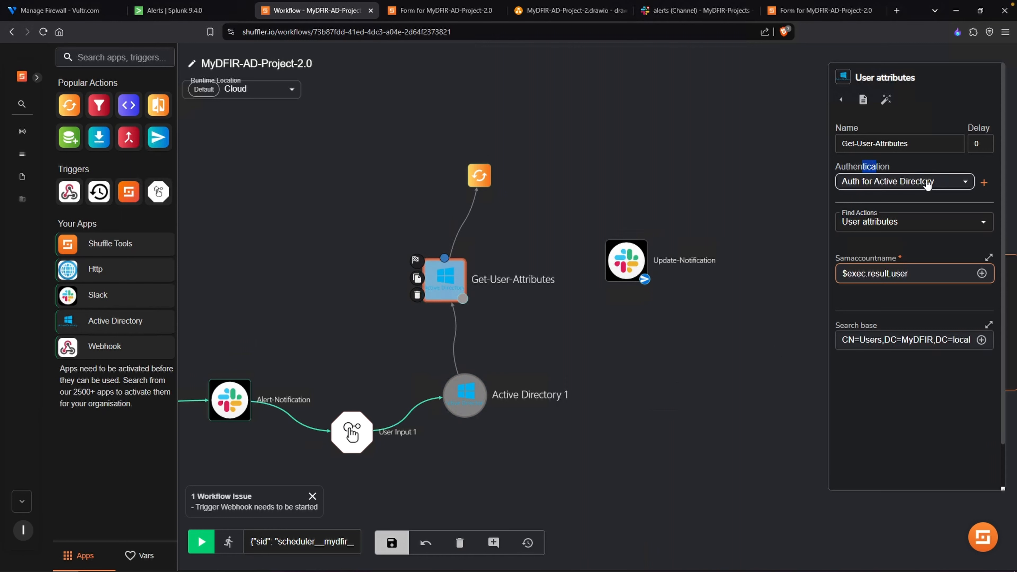
{"action": "left_click", "coordinate": [880, 182]}
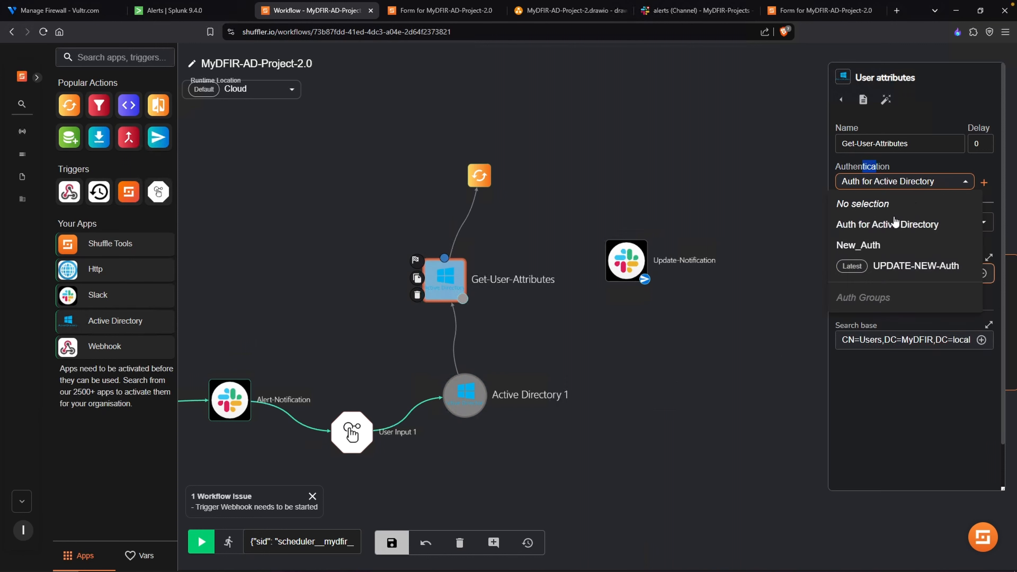
{"action": "left_click", "coordinate": [906, 269]}
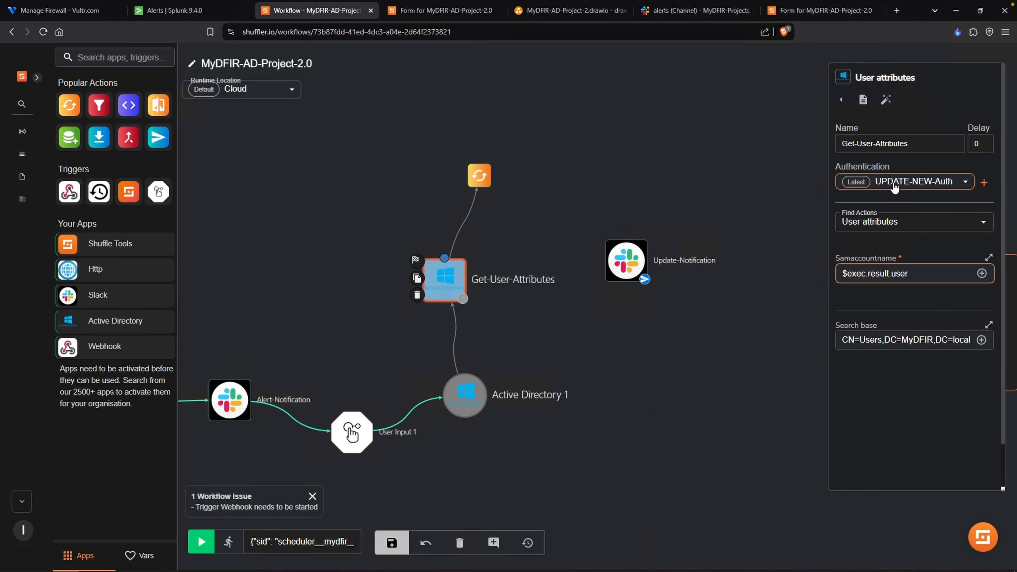
{"action": "left_click", "coordinate": [659, 434]}
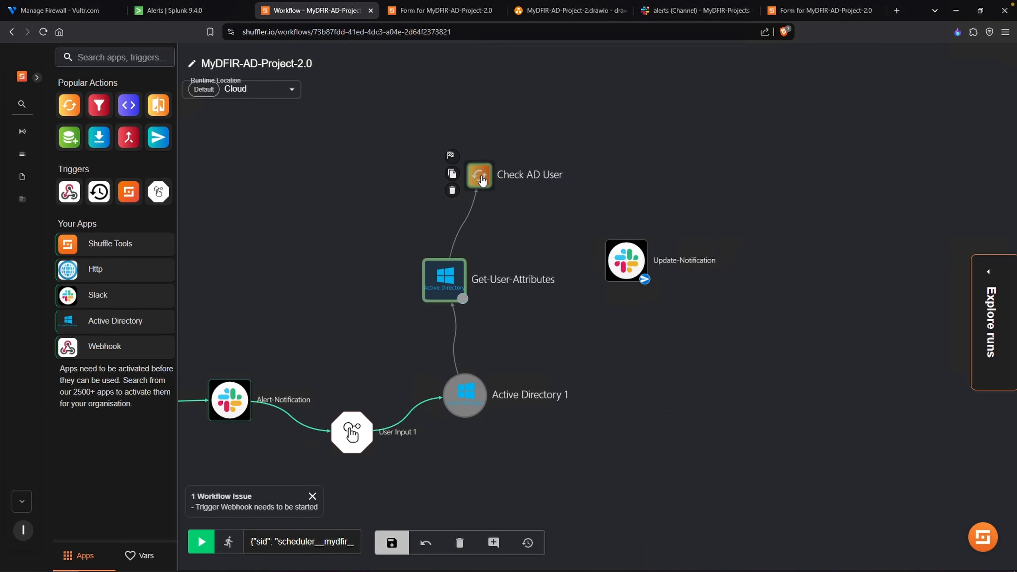
- Check which variables Check AD User's Call field offers from the preceding nodes
{"action": "left_click", "coordinate": [481, 177]}
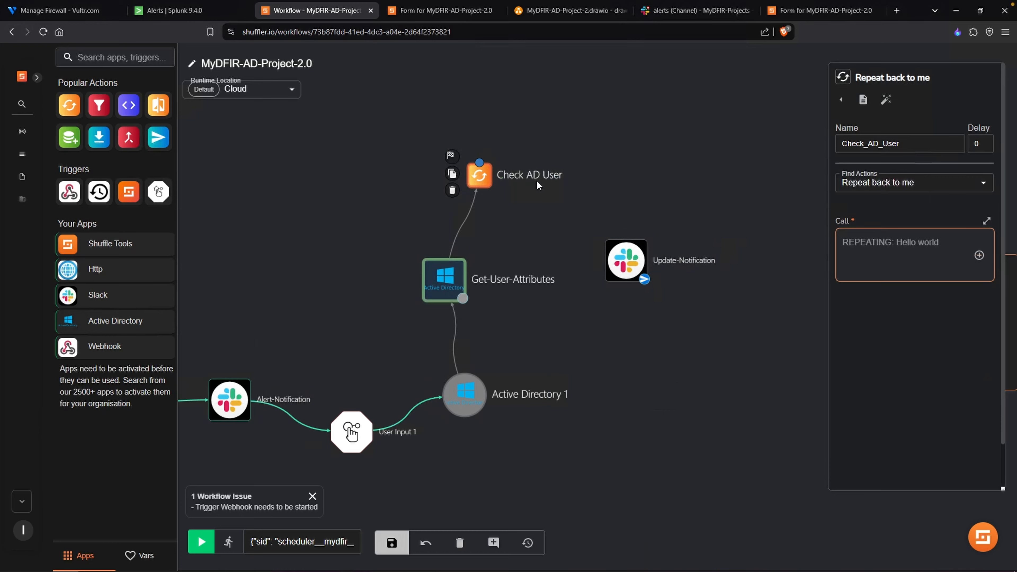
{"action": "left_click", "coordinate": [978, 255]}
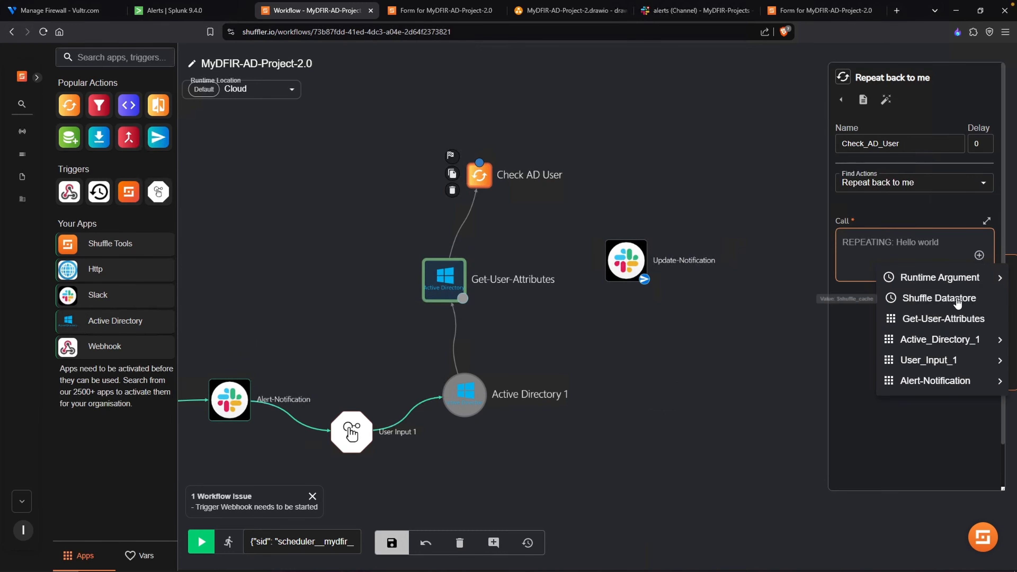
{"action": "left_click", "coordinate": [694, 477]}
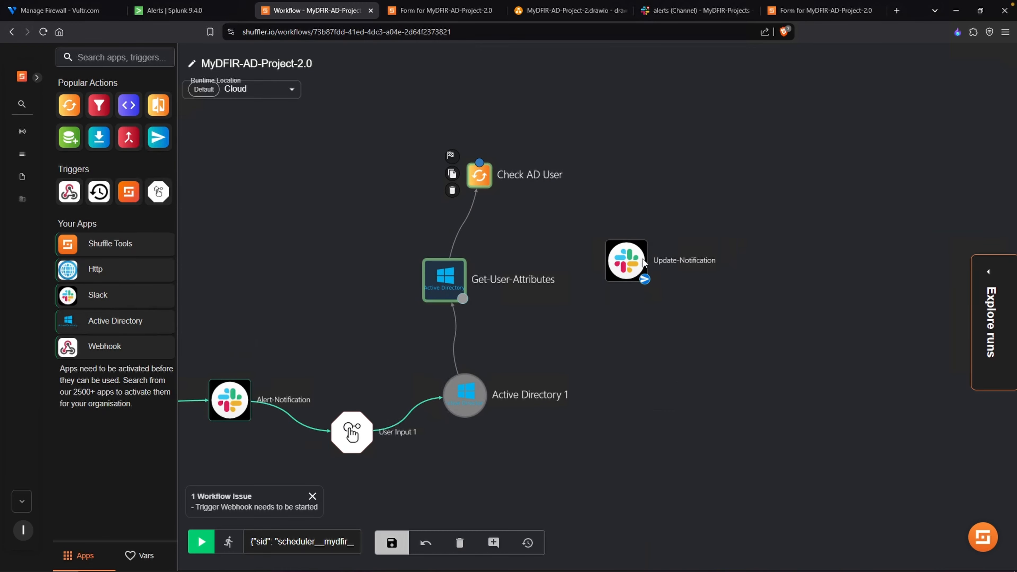
- Move Update-Notification further aside, save and rerun the workflow, and open the new run's approval email
{"action": "left_click_drag", "start_coordinate": [642, 259], "coordinate": [701, 251]}
{"action": "left_click", "coordinate": [397, 543]}
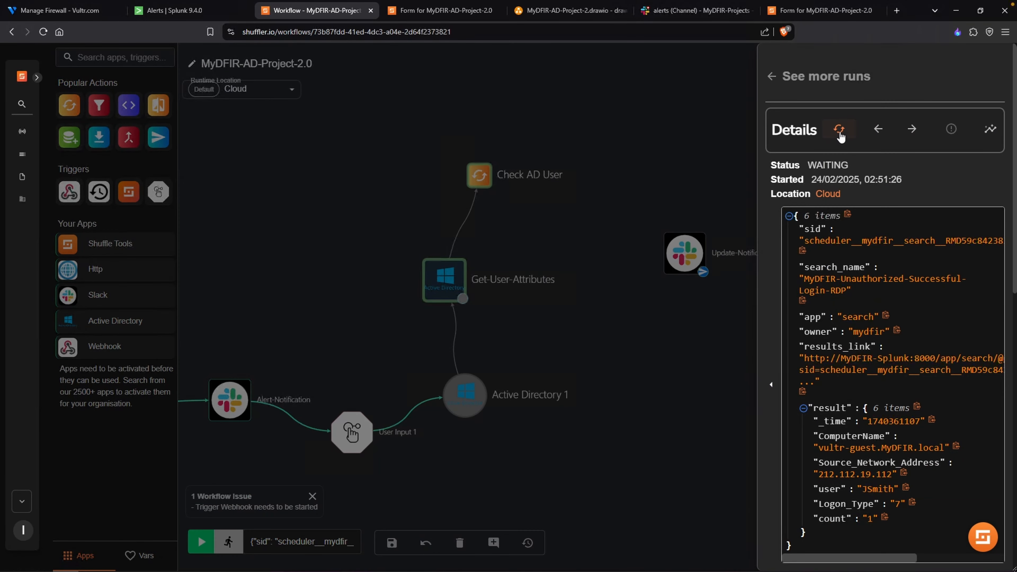
{"action": "left_click", "coordinate": [839, 131]}
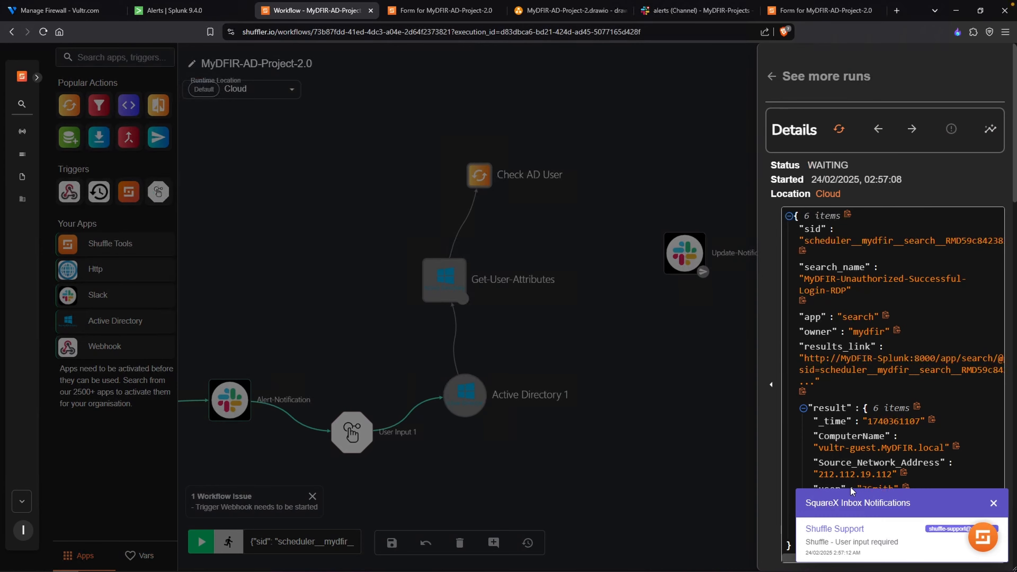
{"action": "left_click", "coordinate": [850, 536]}
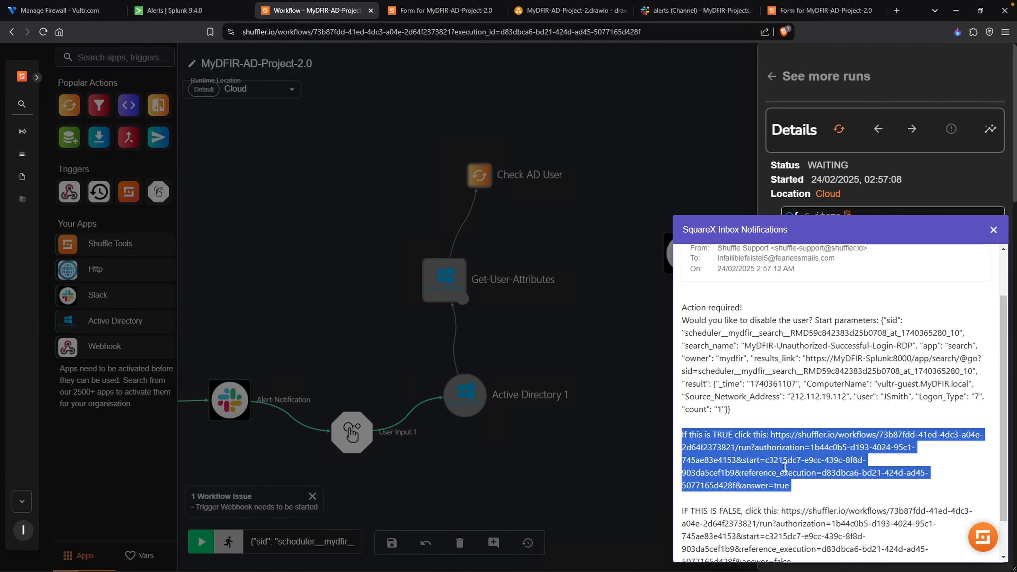
- Approve disabling the user by opening the copied TRUE link with its authorization token, return to the Shuffle workflow and close the approval email
{"action": "key", "text": "ctrl+t"}
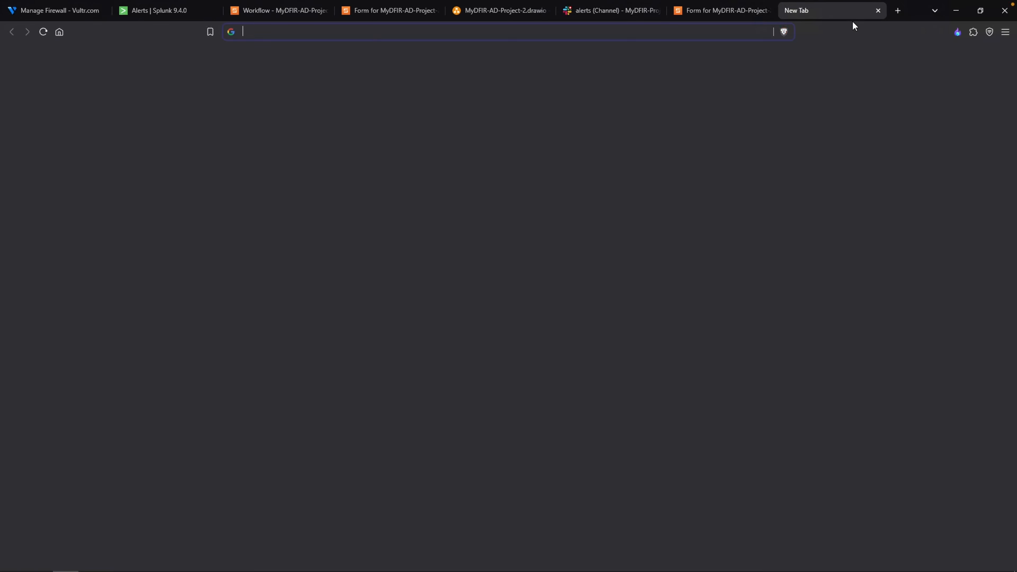
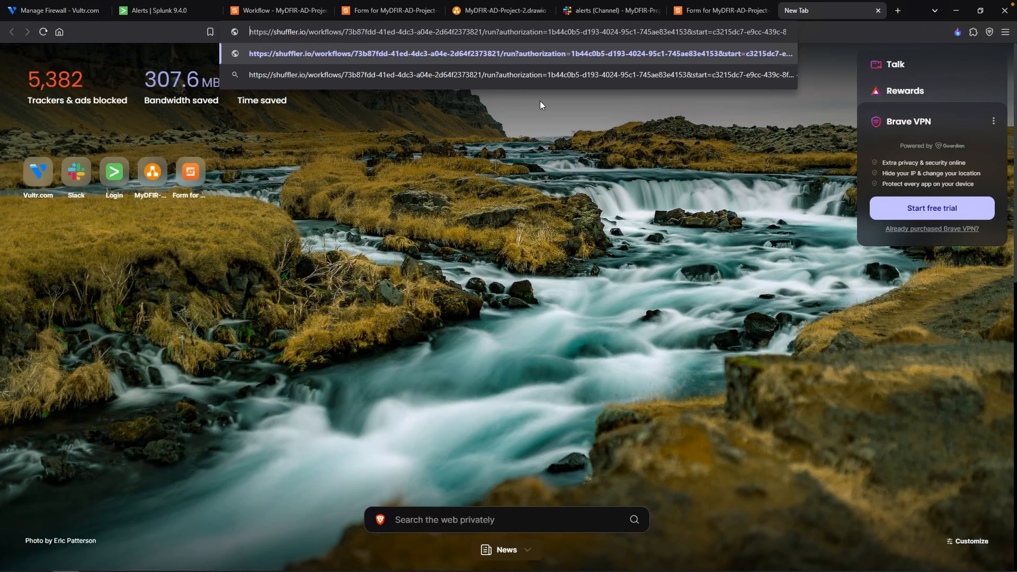
{"action": "key", "text": "Return"}
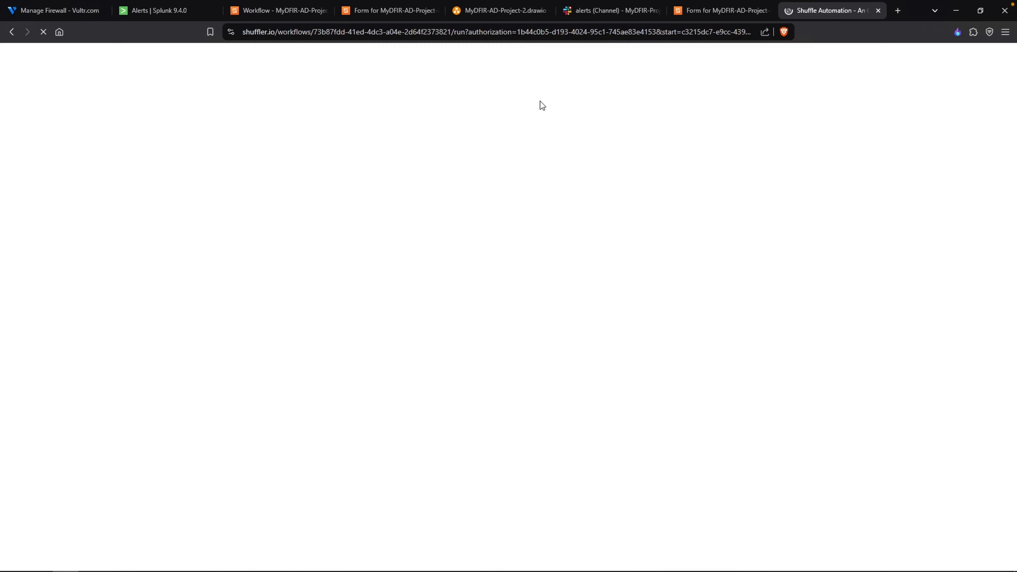
{"action": "left_click", "coordinate": [286, 19]}
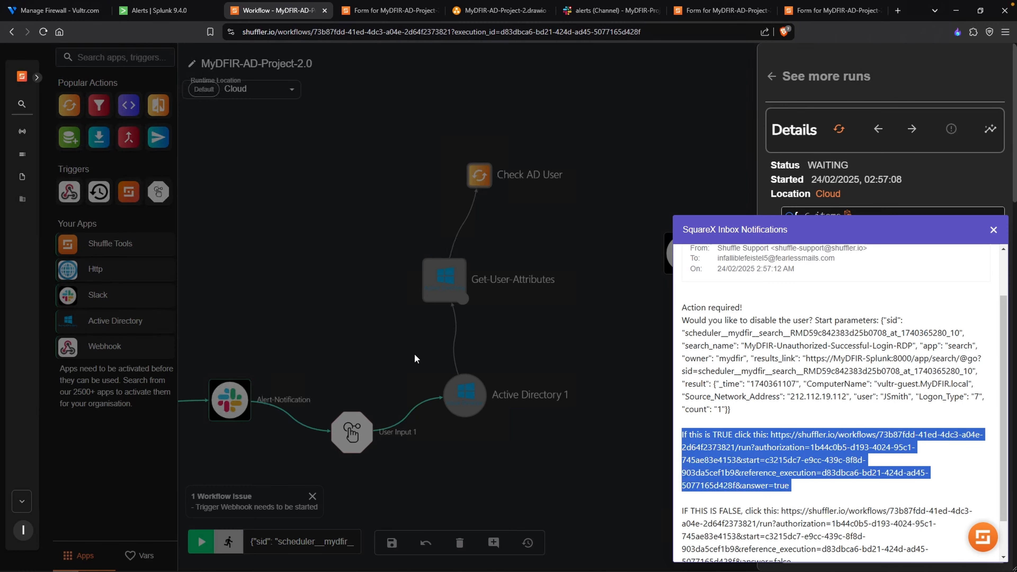
{"action": "left_click", "coordinate": [445, 301]}
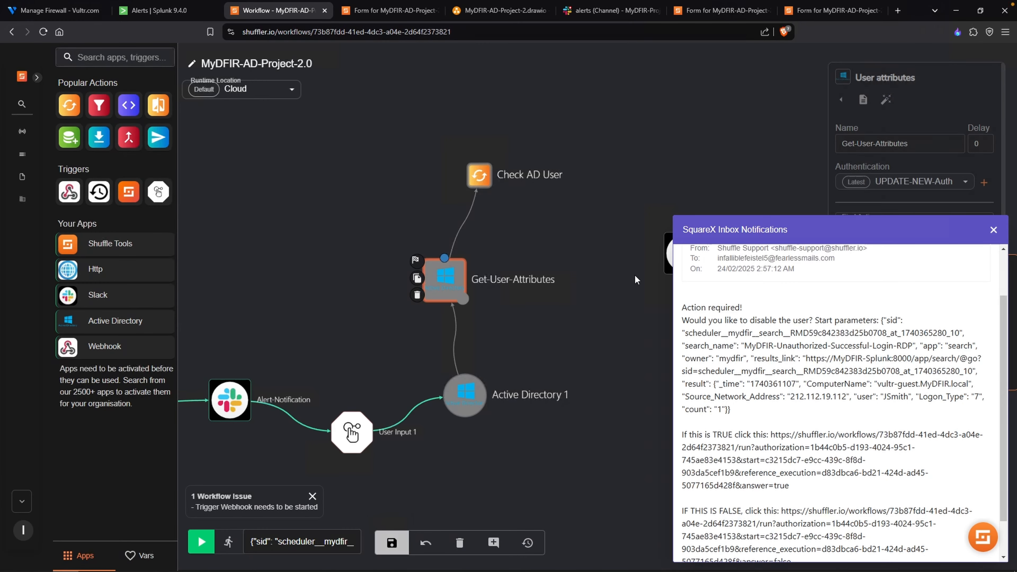
{"action": "left_click", "coordinate": [993, 229]}
- Browse the Get-User-Attributes variables offered for Check AD User's Call field, down to userAccountControl
{"action": "left_click", "coordinate": [479, 175]}
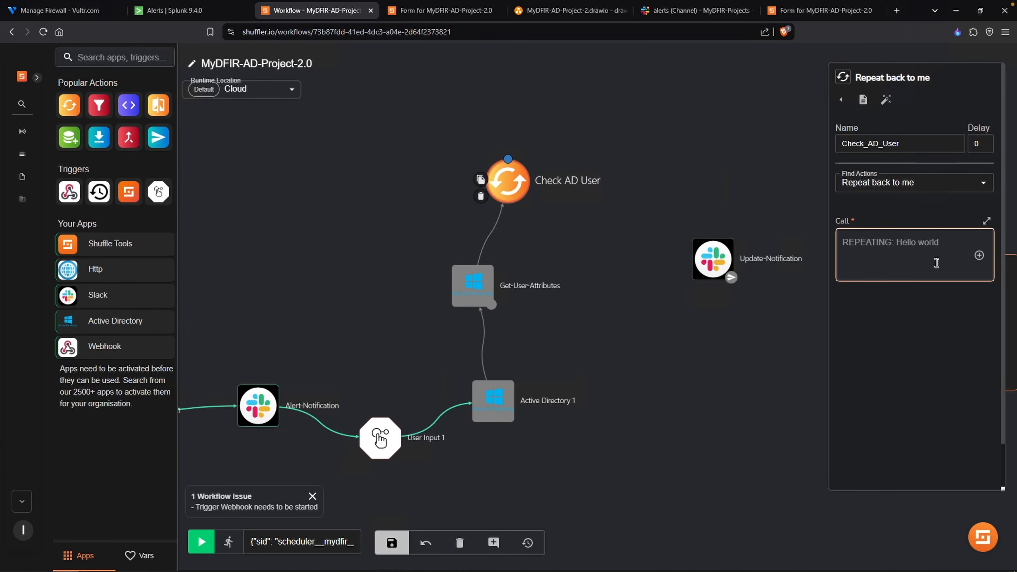
{"action": "left_click", "coordinate": [979, 256]}
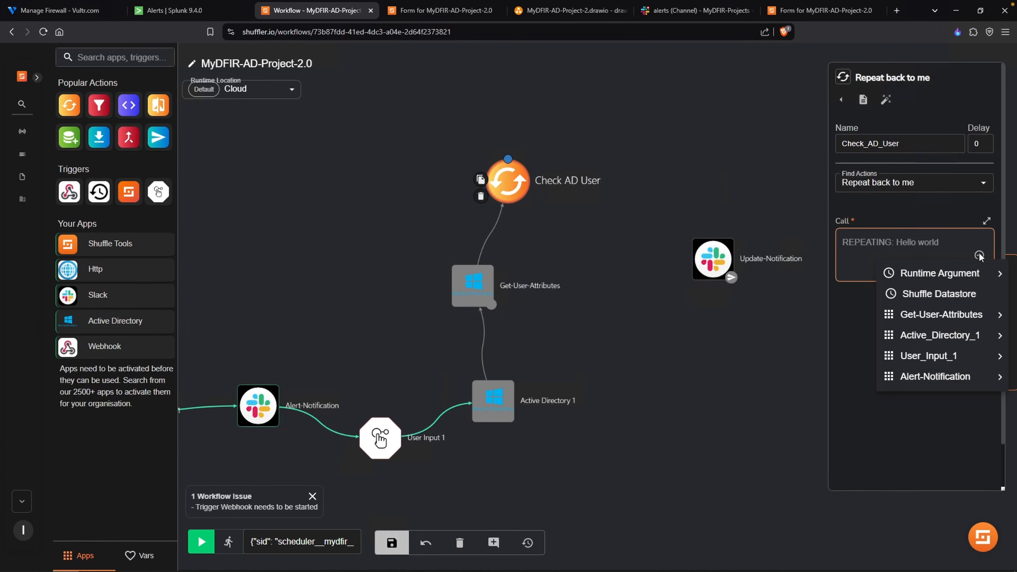
{"action": "mouse_move", "coordinate": [945, 322]}
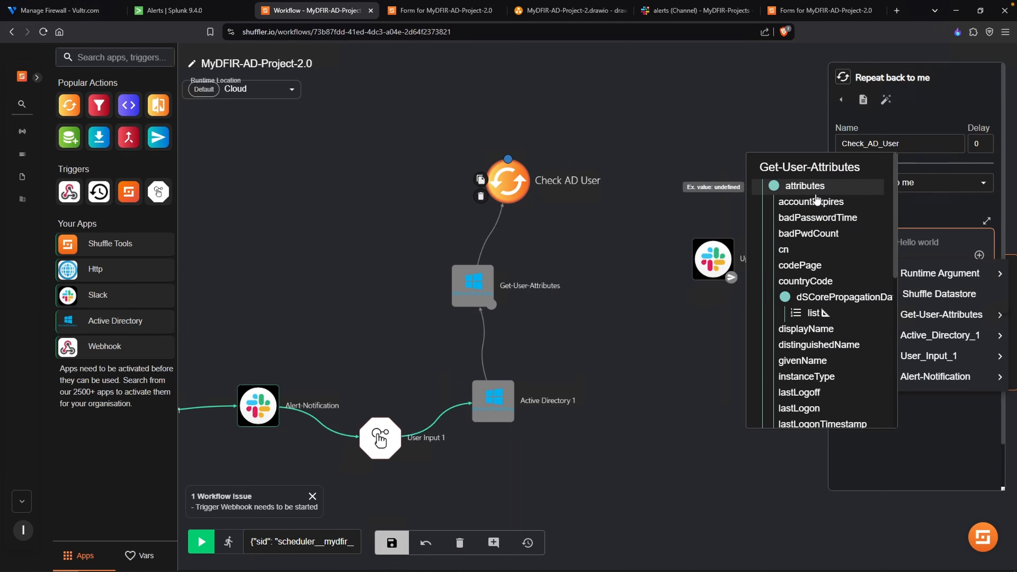
{"action": "scroll", "coordinate": [814, 340], "scroll_direction": "down", "scroll_amount": 3}
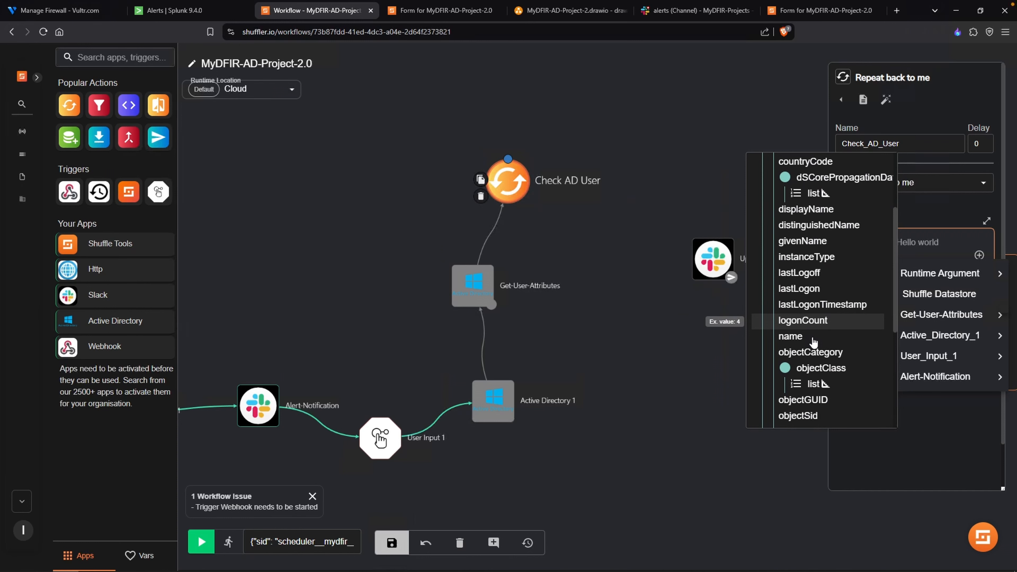
{"action": "scroll", "coordinate": [812, 342], "scroll_direction": "down", "scroll_amount": 5}
{"action": "scroll", "coordinate": [841, 357], "scroll_direction": "up", "scroll_amount": 8}
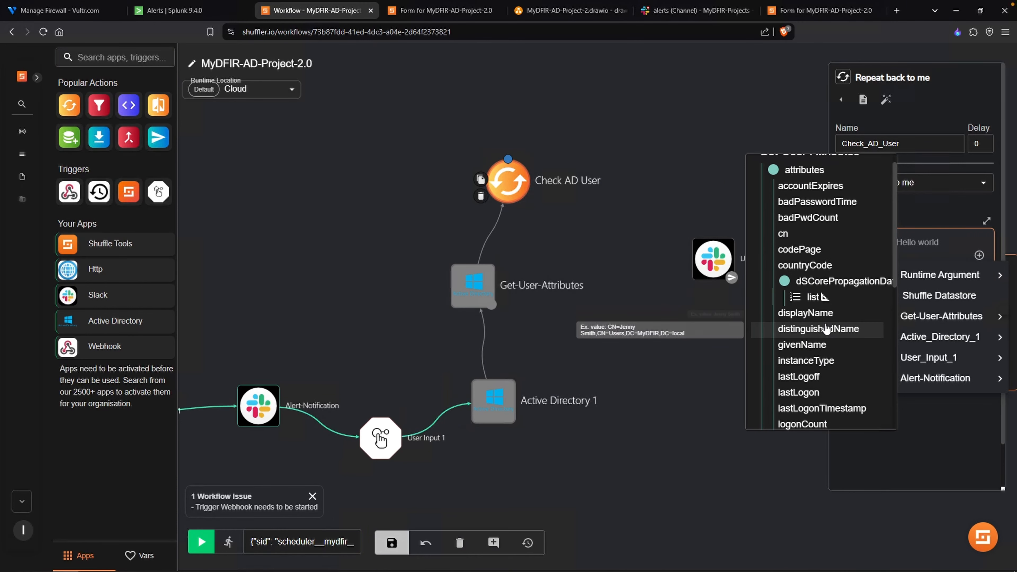
{"action": "scroll", "coordinate": [824, 339], "scroll_direction": "down", "scroll_amount": 1}
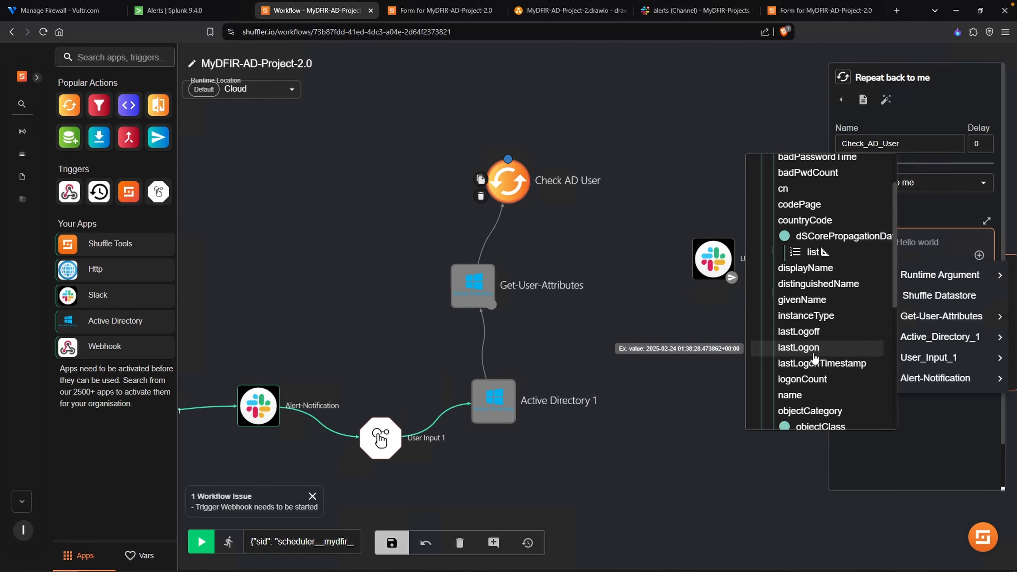
{"action": "scroll", "coordinate": [812, 366], "scroll_direction": "down", "scroll_amount": 1}
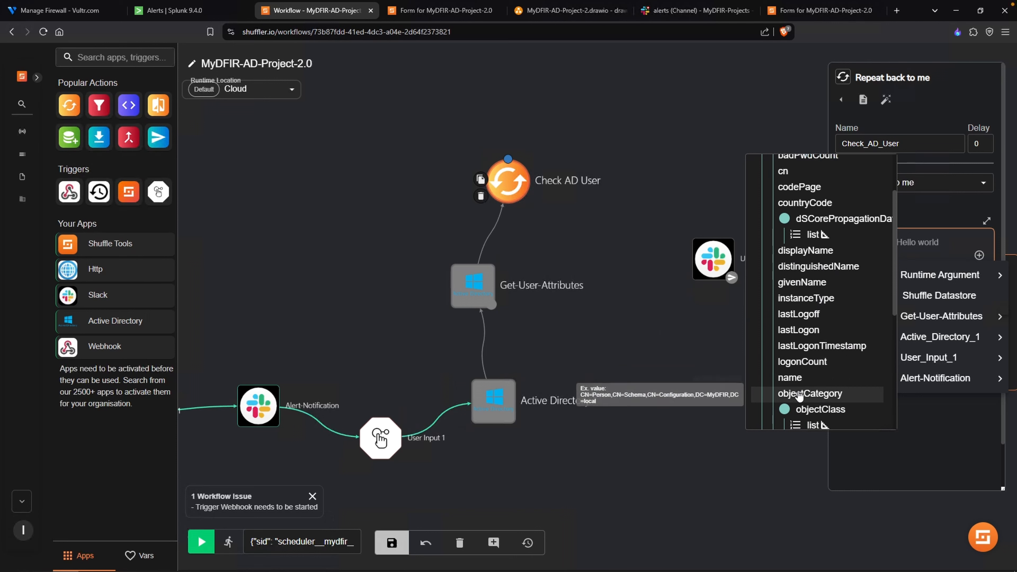
{"action": "scroll", "coordinate": [800, 391], "scroll_direction": "down", "scroll_amount": 2}
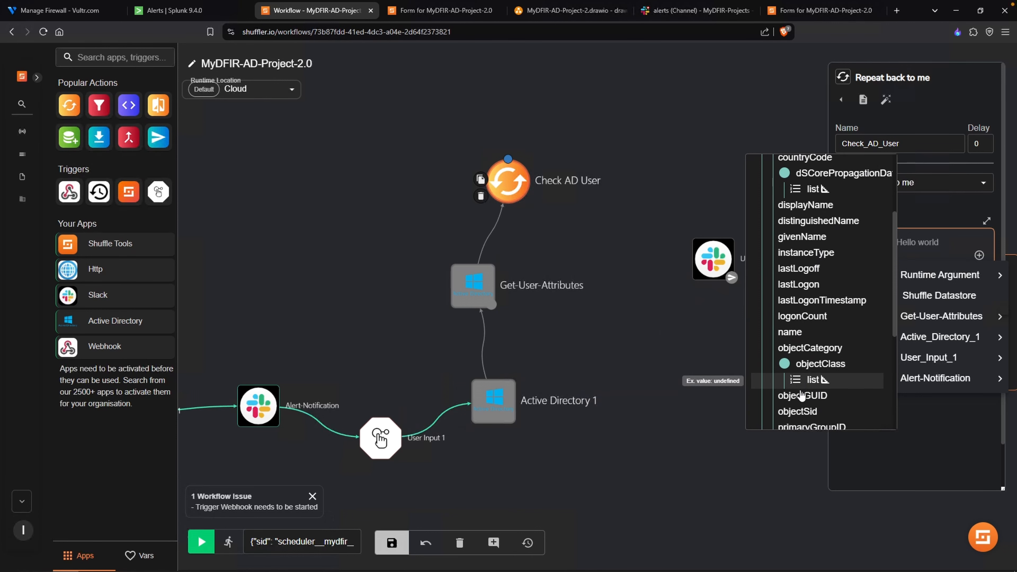
{"action": "scroll", "coordinate": [803, 390], "scroll_direction": "down", "scroll_amount": 3}
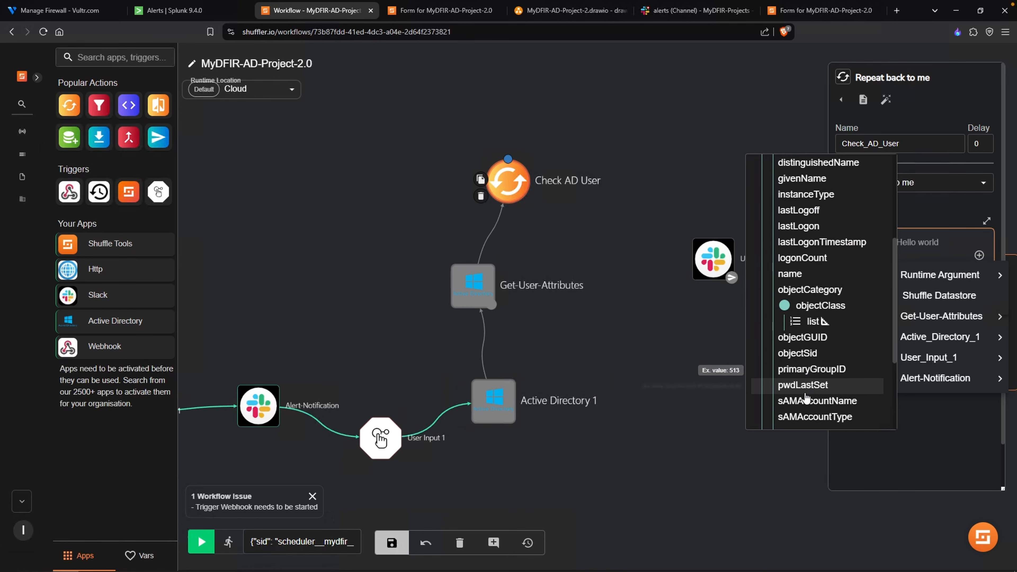
{"action": "scroll", "coordinate": [806, 387], "scroll_direction": "down", "scroll_amount": 2}
{"action": "scroll", "coordinate": [815, 387], "scroll_direction": "down", "scroll_amount": 3}
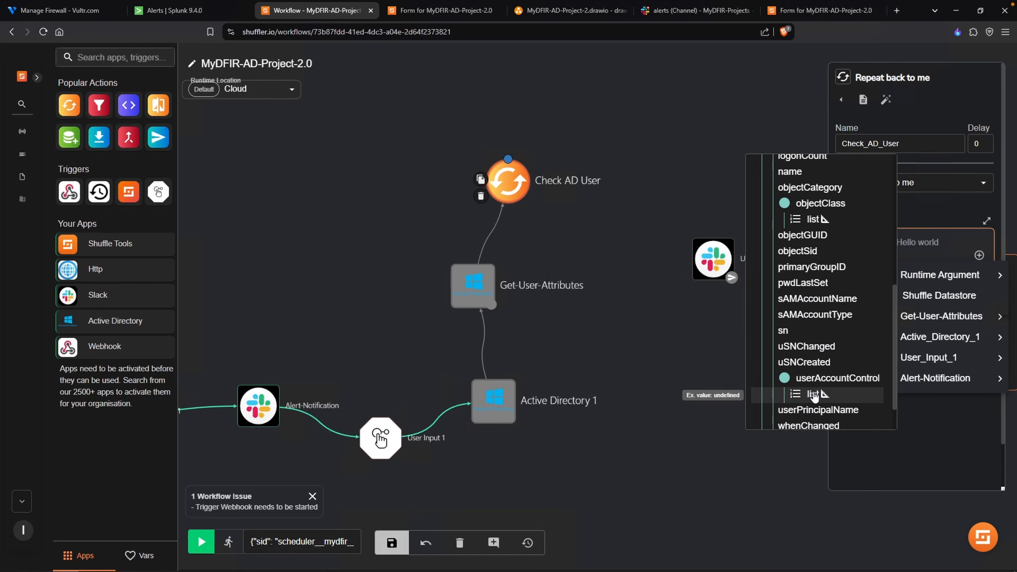
{"action": "left_click", "coordinate": [717, 271]}
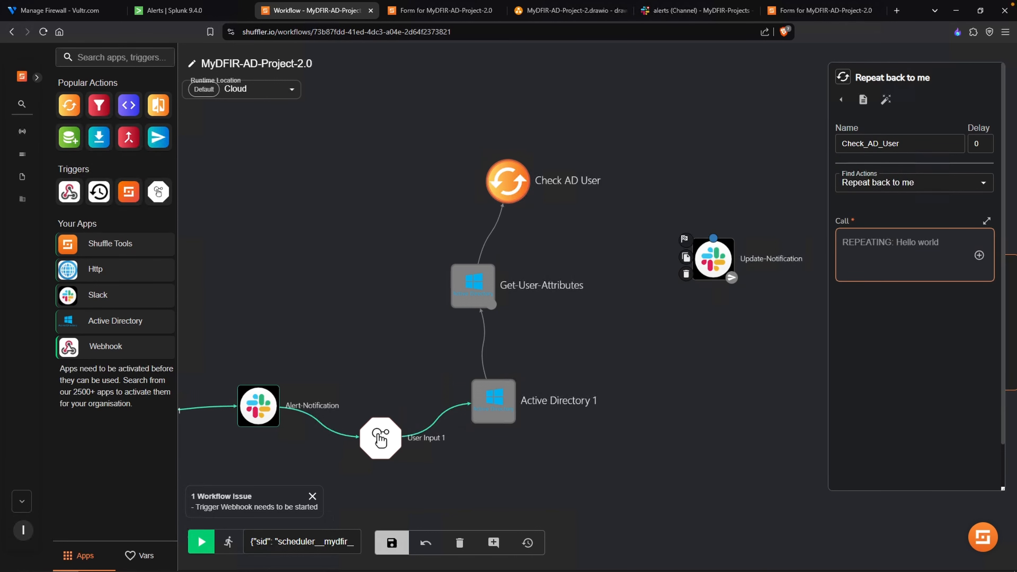
- Search the web for useraccountcontrol and examine the ACCOUNTDISABLE flag on Microsoft's UserAccountControl property flags page
{"action": "key", "text": "ctrl+t"}
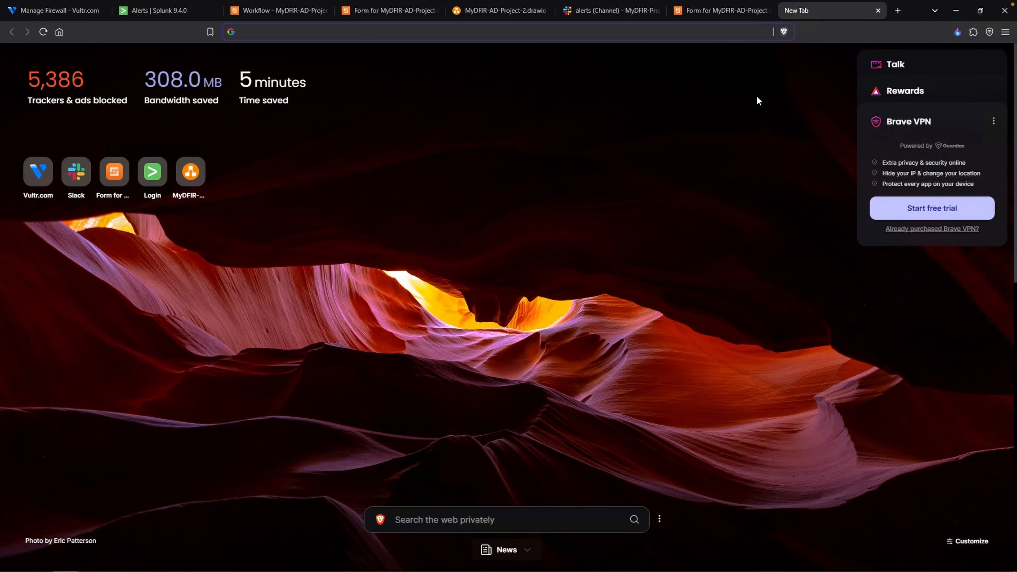
{"action": "type", "text": "useraccountcont"}
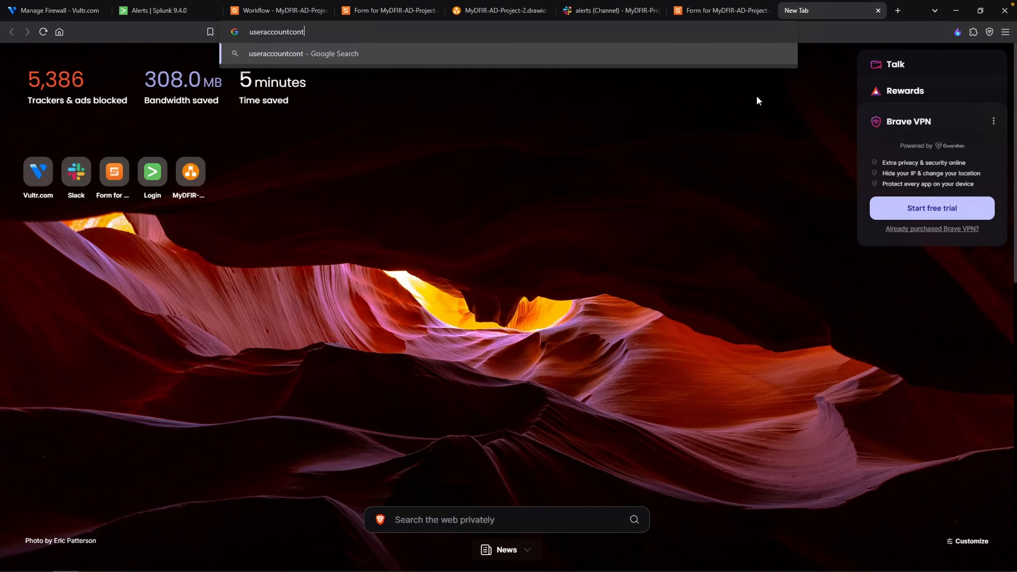
{"action": "type", "text": "rol"}
{"action": "key", "text": "Return"}
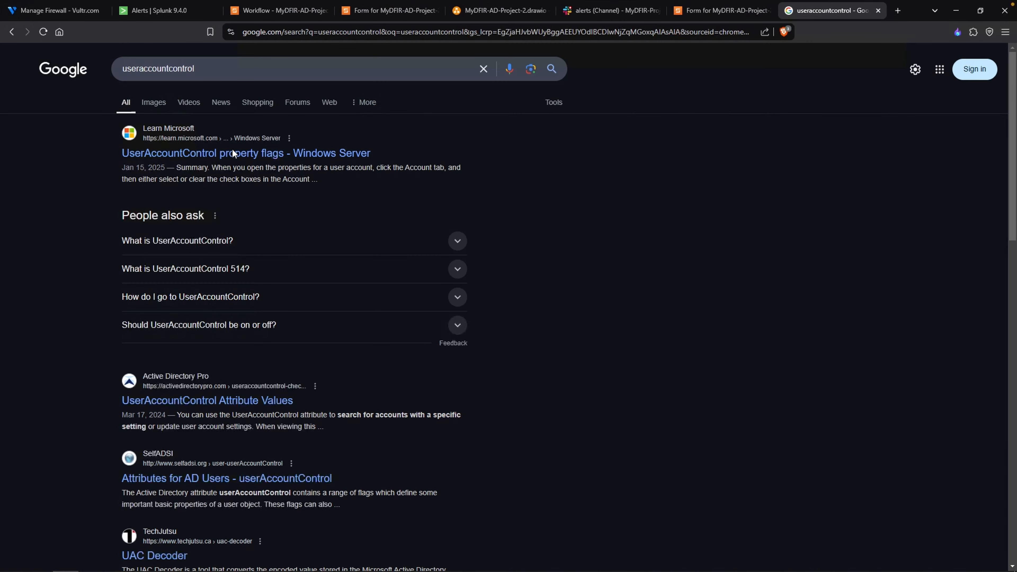
{"action": "left_click", "coordinate": [248, 154]}
{"action": "scroll", "coordinate": [422, 327], "scroll_direction": "down", "scroll_amount": 3}
{"action": "scroll", "coordinate": [401, 319], "scroll_direction": "up", "scroll_amount": 3}
{"action": "double_click", "coordinate": [376, 374]}
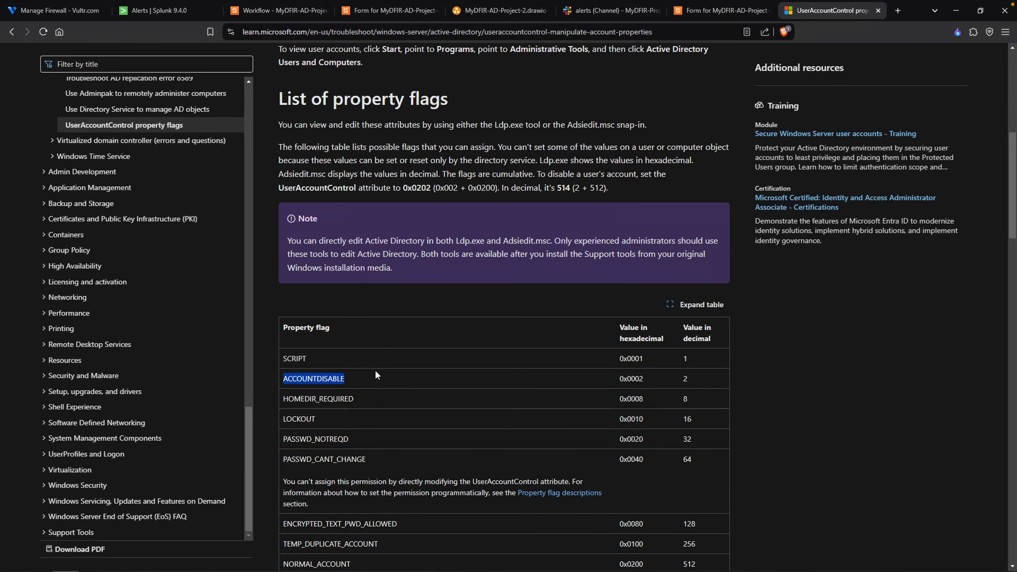
{"action": "scroll", "coordinate": [373, 373], "scroll_direction": "down", "scroll_amount": 1}
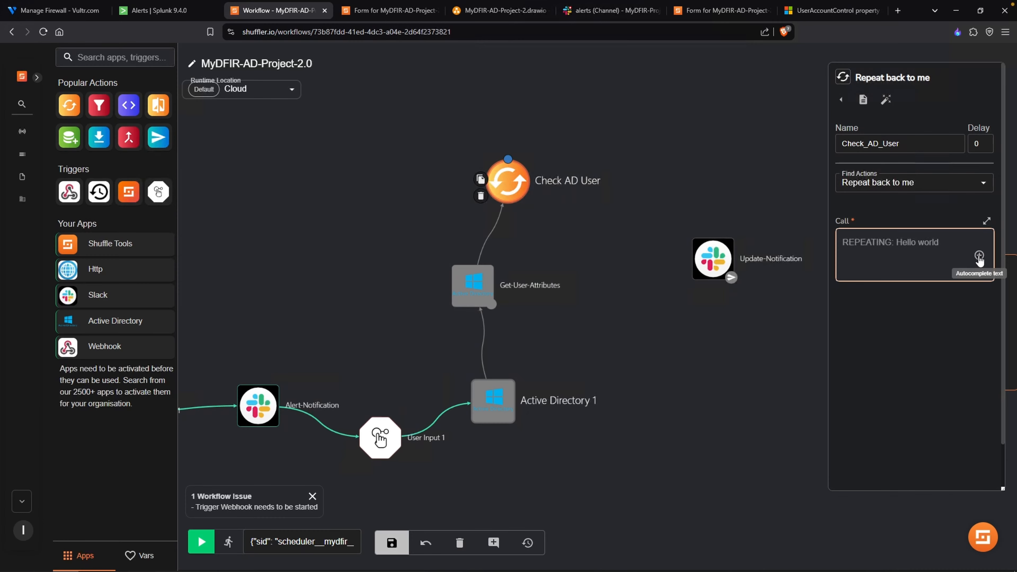
- Set Check AD User's Call field in the Shuffle workflow to the userAccountControl attribute from Get-User-Attributes
{"action": "left_click", "coordinate": [980, 257]}
{"action": "mouse_move", "coordinate": [952, 318]}
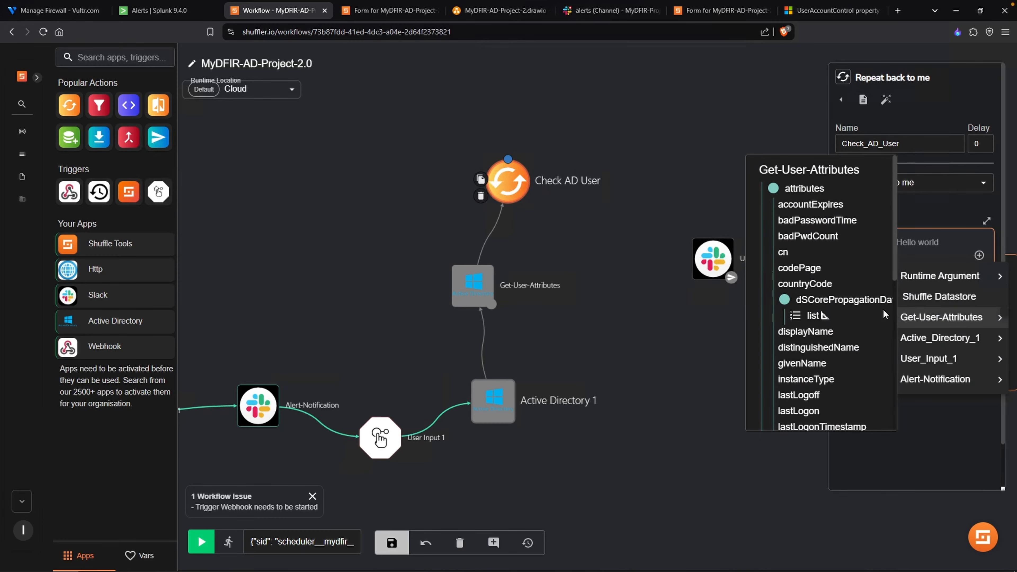
{"action": "scroll", "coordinate": [858, 322], "scroll_direction": "down", "scroll_amount": 10}
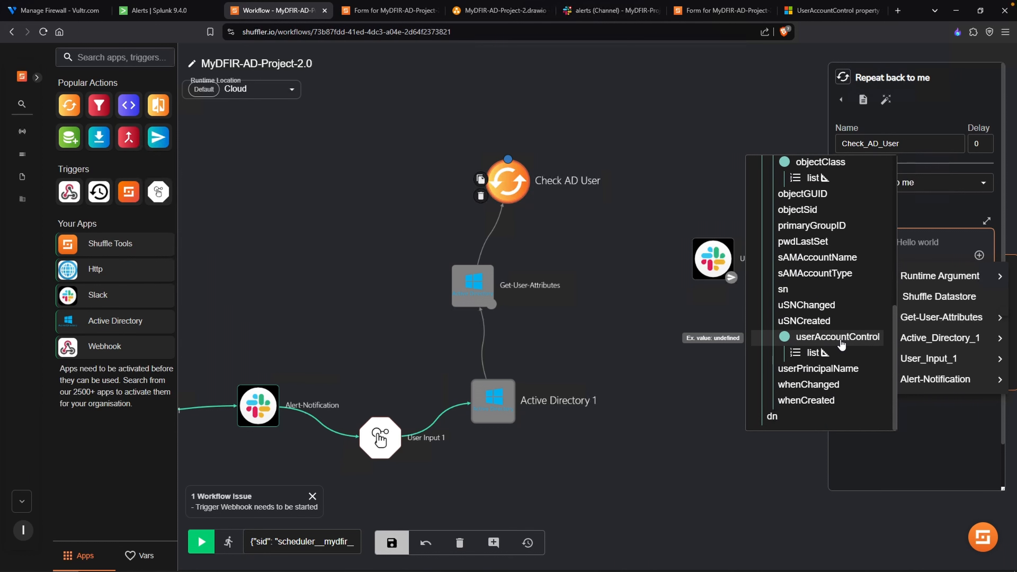
{"action": "left_click", "coordinate": [837, 337]}
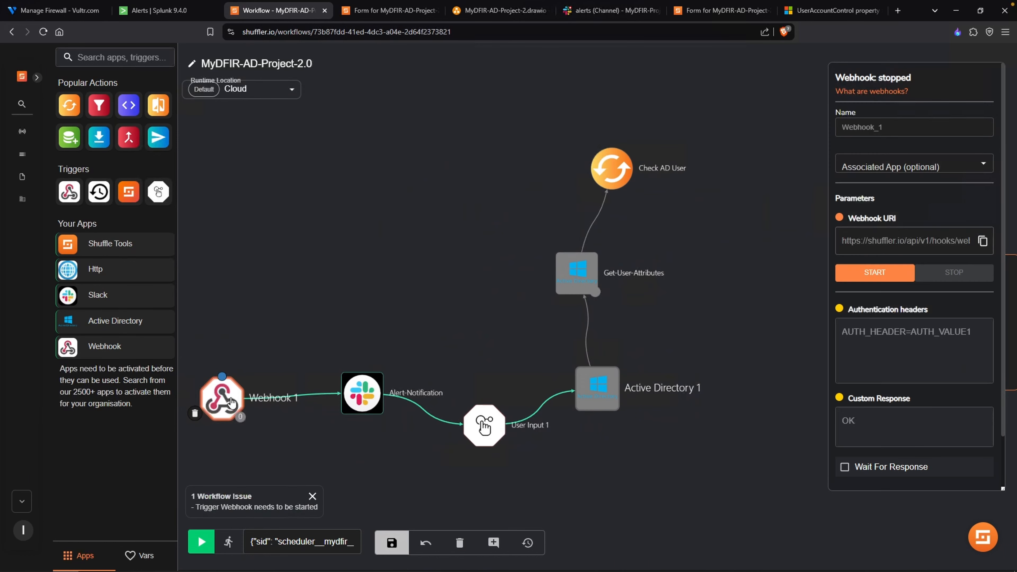
- Start the workflow's Webhook 1 trigger and enable the MyDFIR-Unauthorized-Successful-Login-RDP alert in Splunk
{"action": "left_click", "coordinate": [865, 273]}
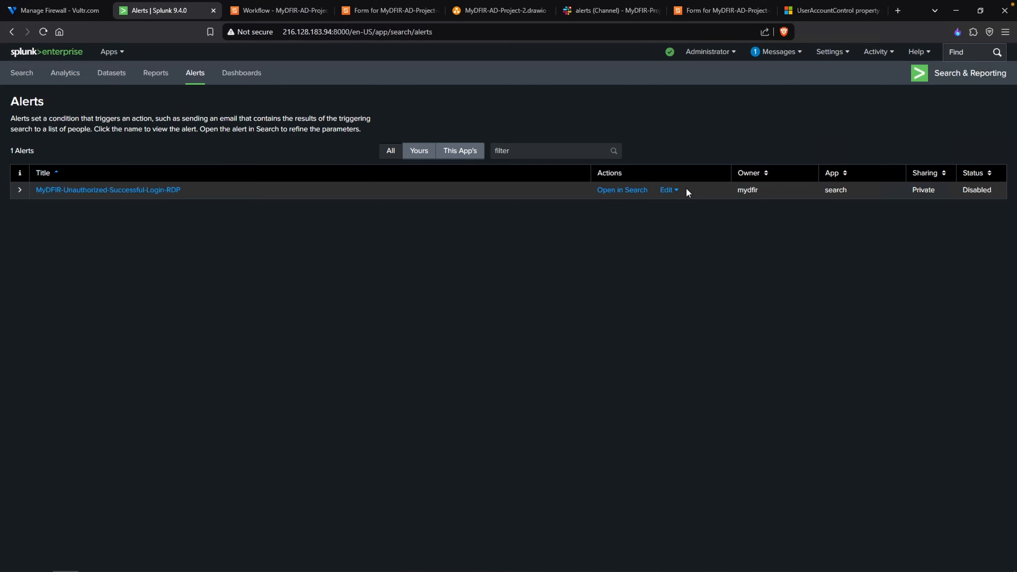
{"action": "left_click", "coordinate": [676, 190]}
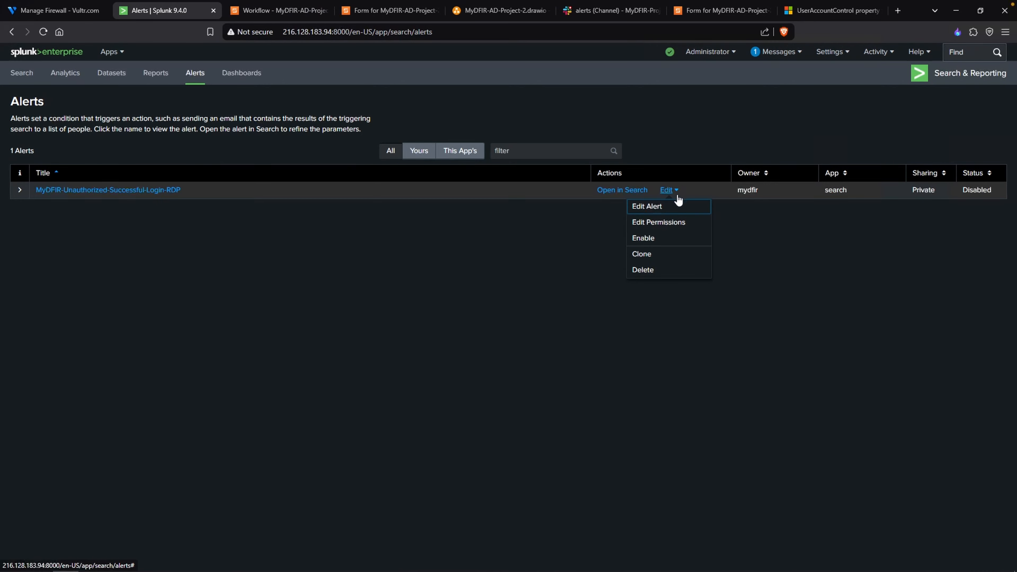
{"action": "left_click", "coordinate": [665, 240]}
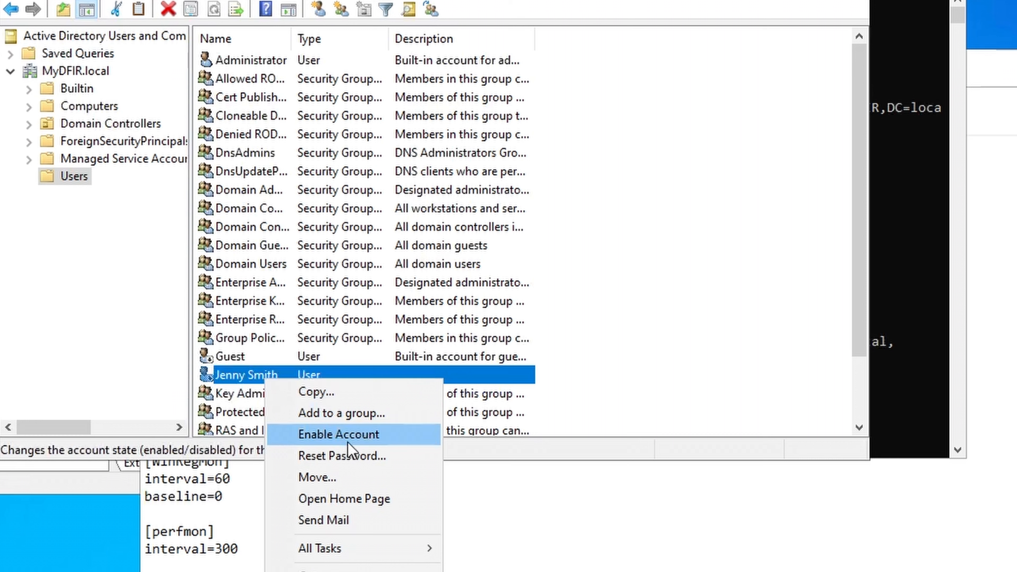
- Enable the disabled test user's account in Active Directory Users and Computers
{"action": "left_click", "coordinate": [345, 435]}
{"action": "left_click", "coordinate": [930, 427]}
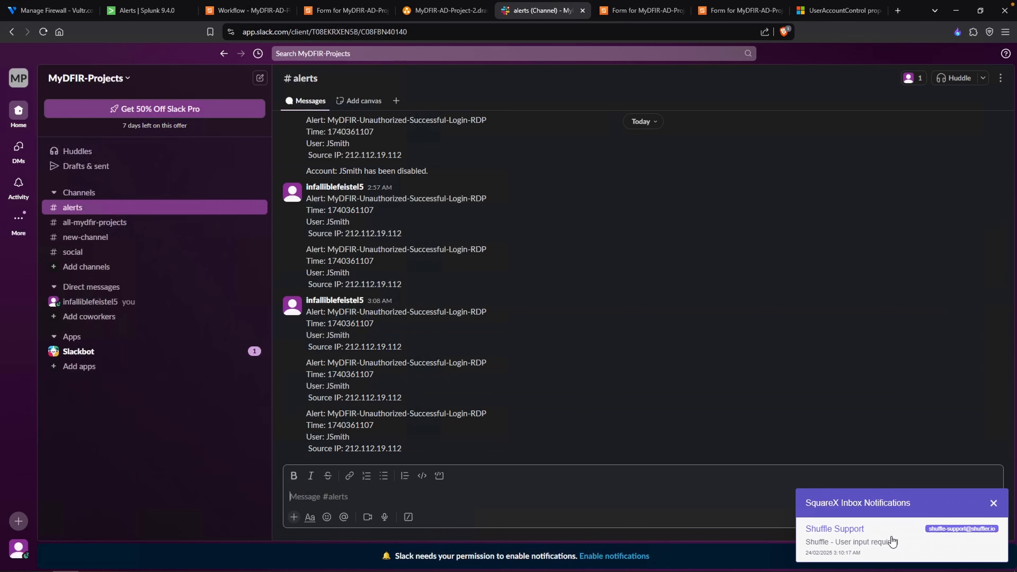
- Open the new Shuffle approval email over the Slack alerts channel and follow its TRUE link to disable the user
{"action": "left_click", "coordinate": [892, 541]}
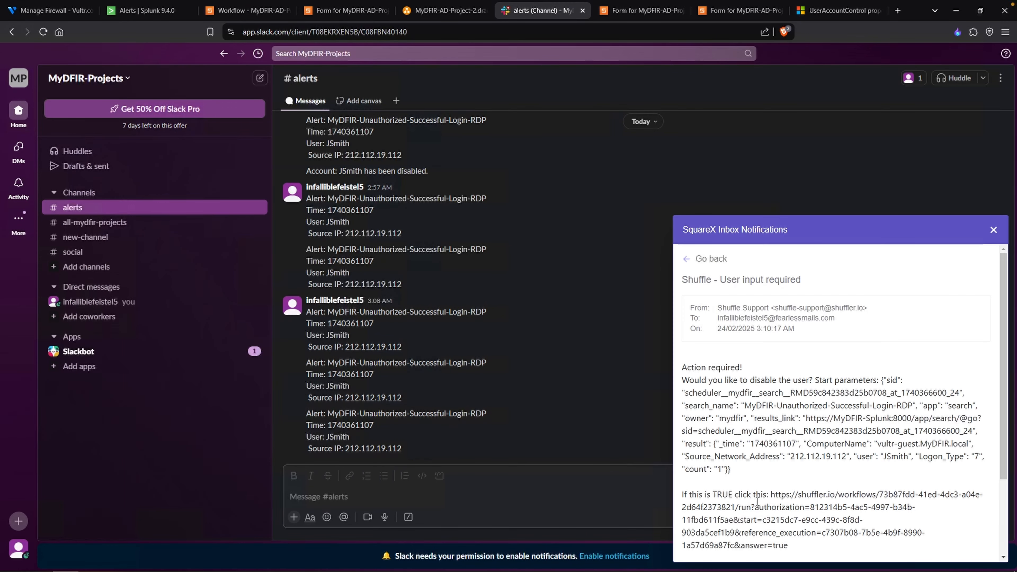
{"action": "left_click_drag", "start_coordinate": [790, 507], "coordinate": [791, 549]}
{"action": "right_click", "coordinate": [809, 527]}
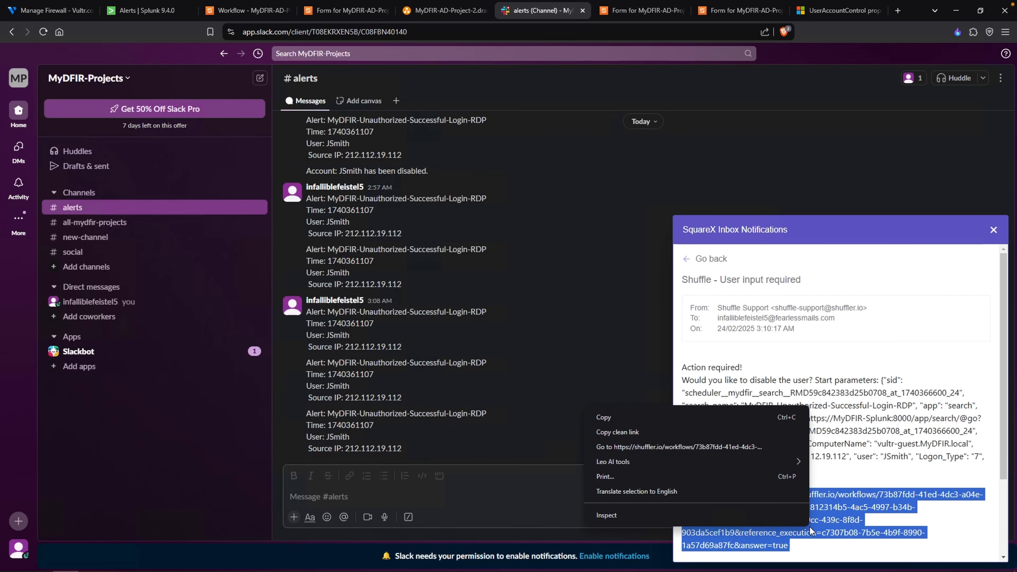
{"action": "left_click", "coordinate": [705, 447]}
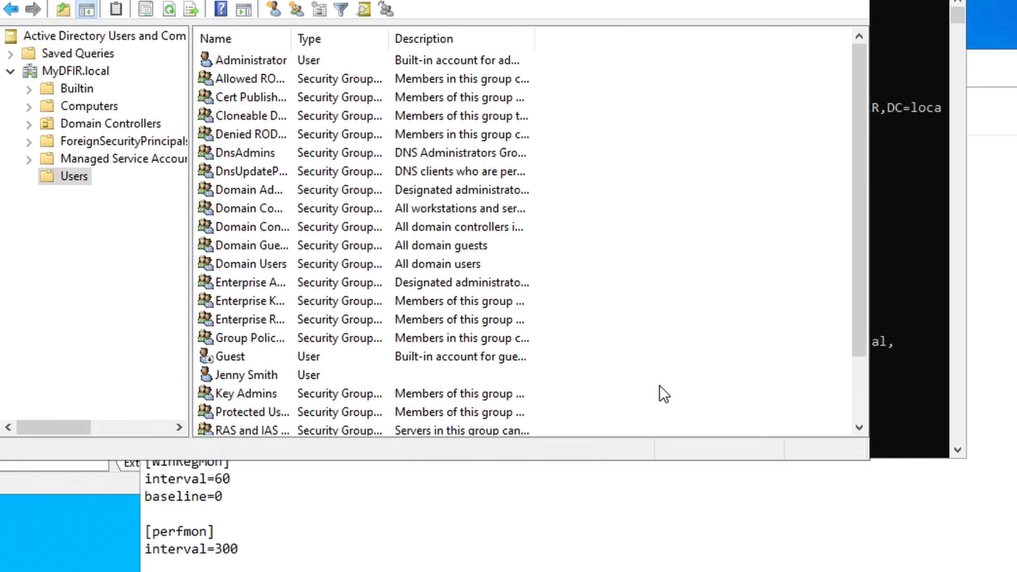
- Refresh the Users container in Active Directory Users and Computers and check the test user's account status
{"action": "right_click", "coordinate": [660, 386]}
{"action": "left_click", "coordinate": [717, 497]}
{"action": "left_click", "coordinate": [255, 375]}
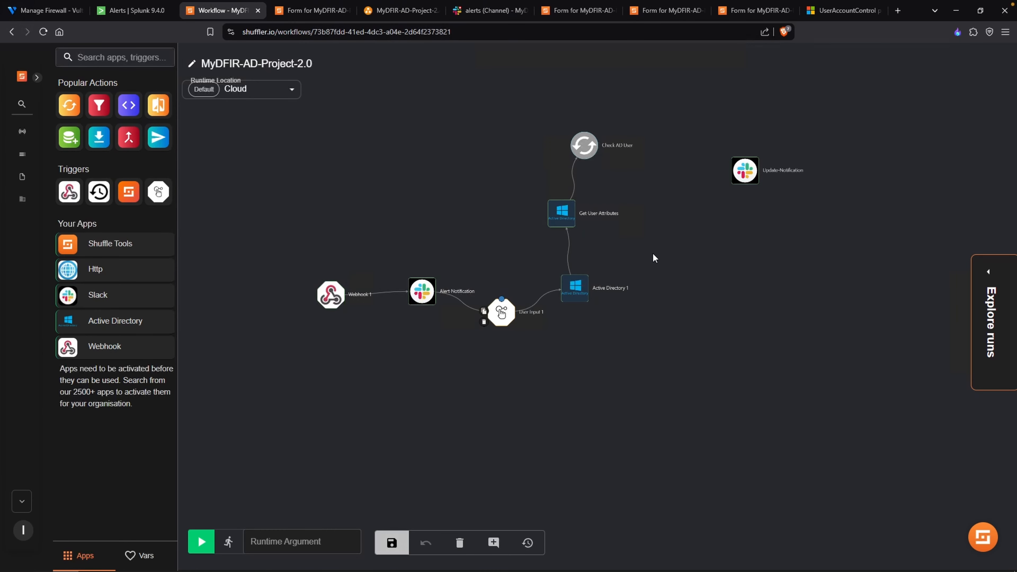
- Check userAccountControl among Check AD User's Call variables in Shuffle and in the latest run's Get-User-Attributes results
{"action": "scroll", "coordinate": [651, 251], "scroll_direction": "up", "scroll_amount": 5}
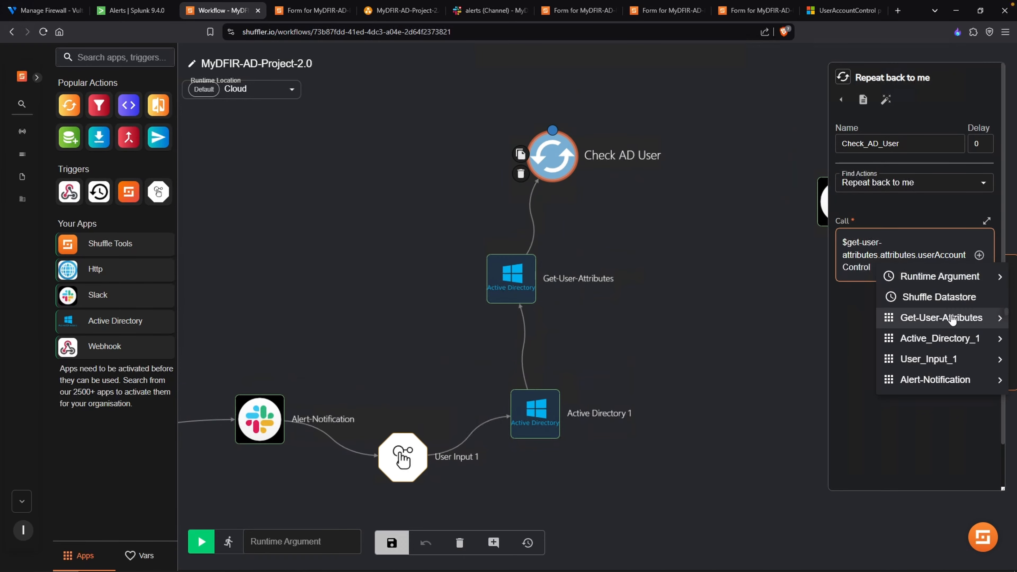
{"action": "mouse_move", "coordinate": [951, 319]}
{"action": "scroll", "coordinate": [839, 322], "scroll_direction": "down", "scroll_amount": 2}
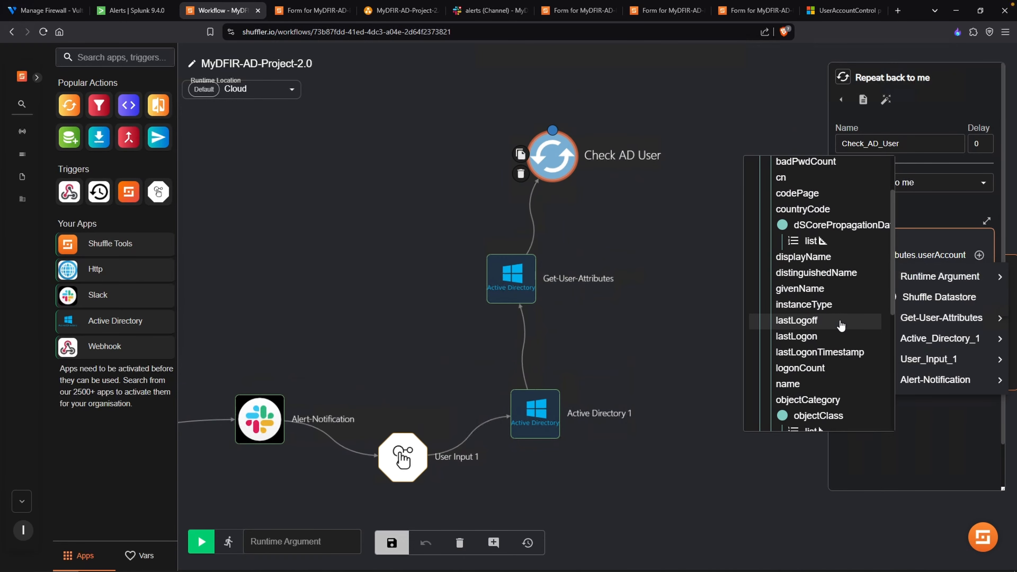
{"action": "scroll", "coordinate": [836, 328], "scroll_direction": "down", "scroll_amount": 5}
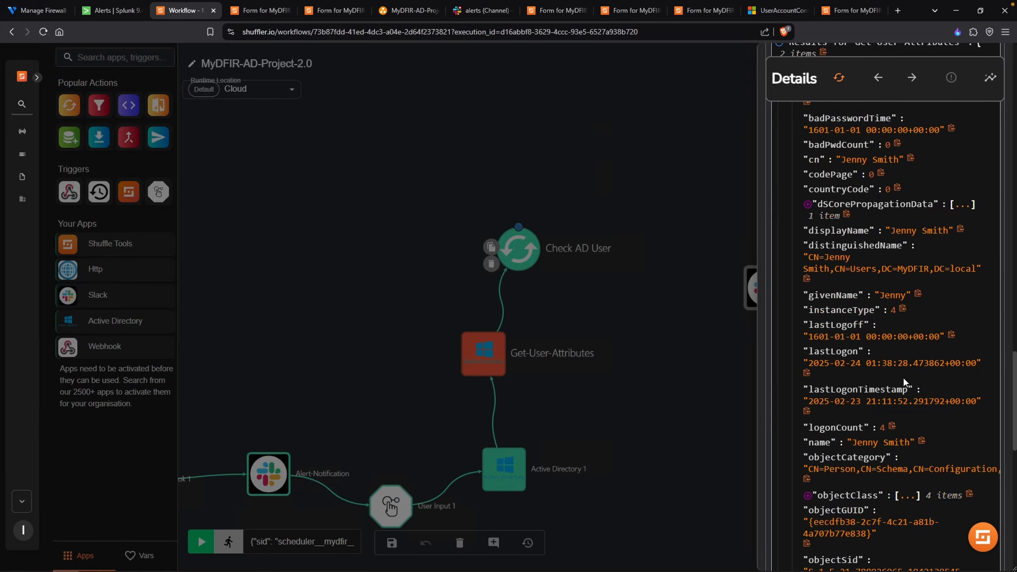
{"action": "scroll", "coordinate": [903, 380], "scroll_direction": "down", "scroll_amount": 7}
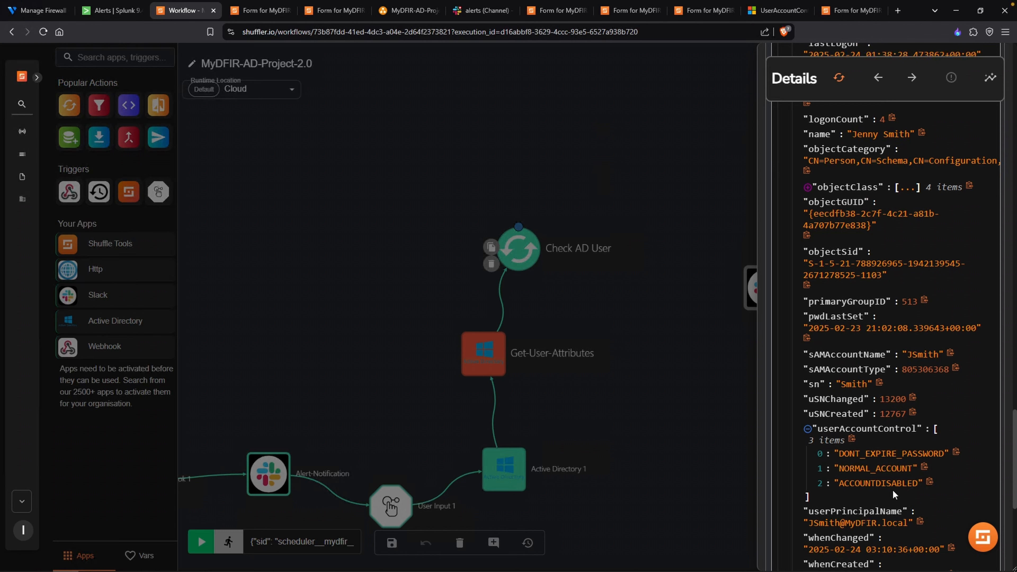
- Replace the Call contents of the Check AD User action with a single userAccountControl variable from Get-User-Attributes
{"action": "scroll", "coordinate": [898, 489], "scroll_direction": "down", "scroll_amount": 1}
{"action": "left_click", "coordinate": [708, 431]}
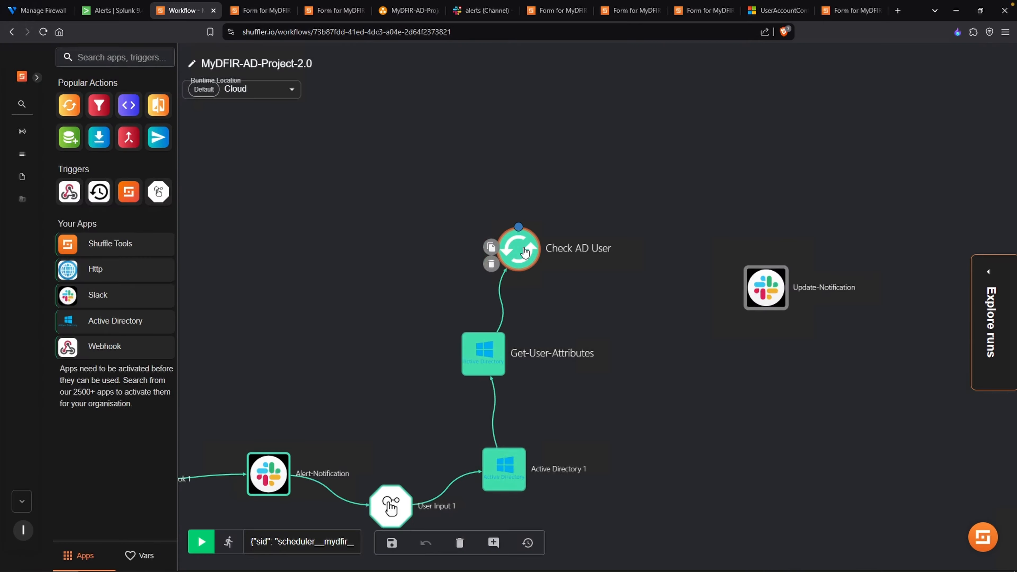
{"action": "left_click", "coordinate": [524, 251]}
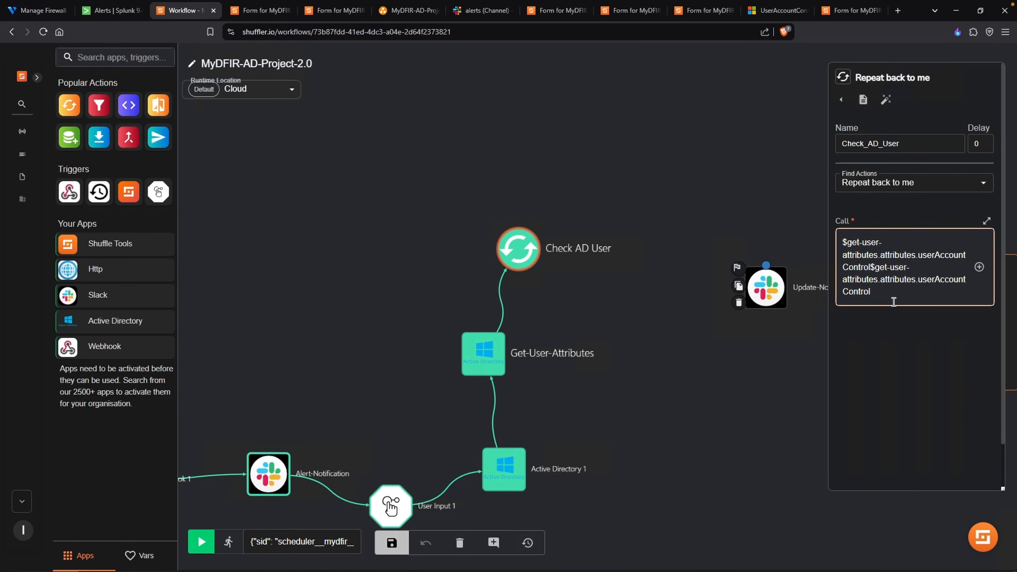
{"action": "left_click_drag", "start_coordinate": [879, 272], "coordinate": [896, 291]}
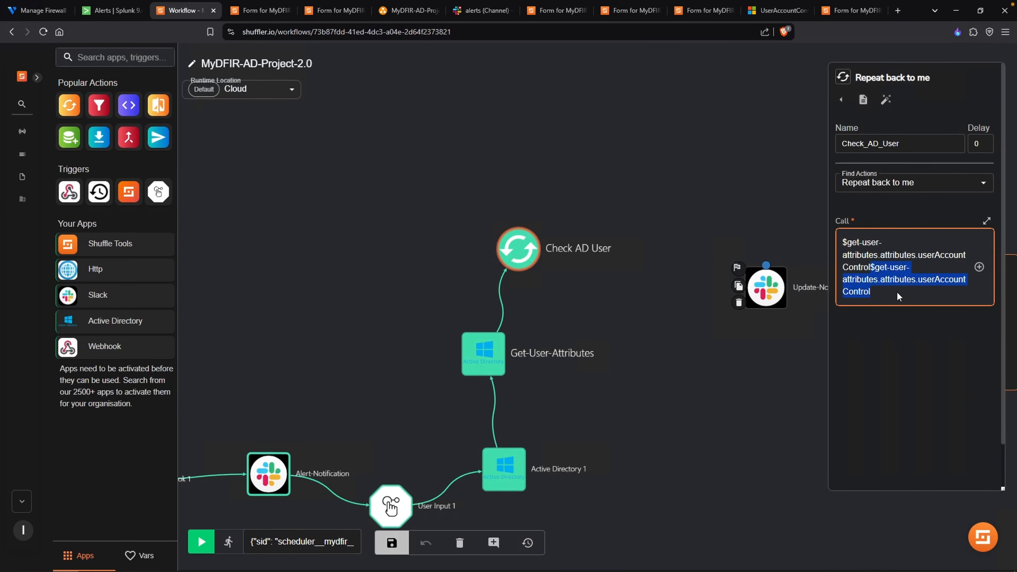
{"action": "key", "text": "BackSpace"}
{"action": "key", "text": "ctrl+a"}
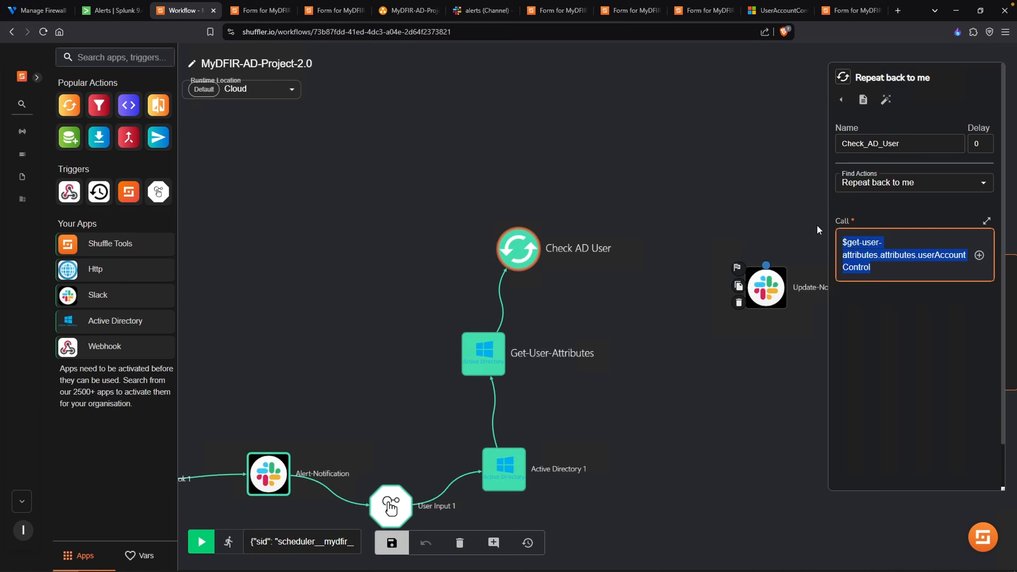
{"action": "key", "text": "BackSpace"}
{"action": "left_click", "coordinate": [978, 255]}
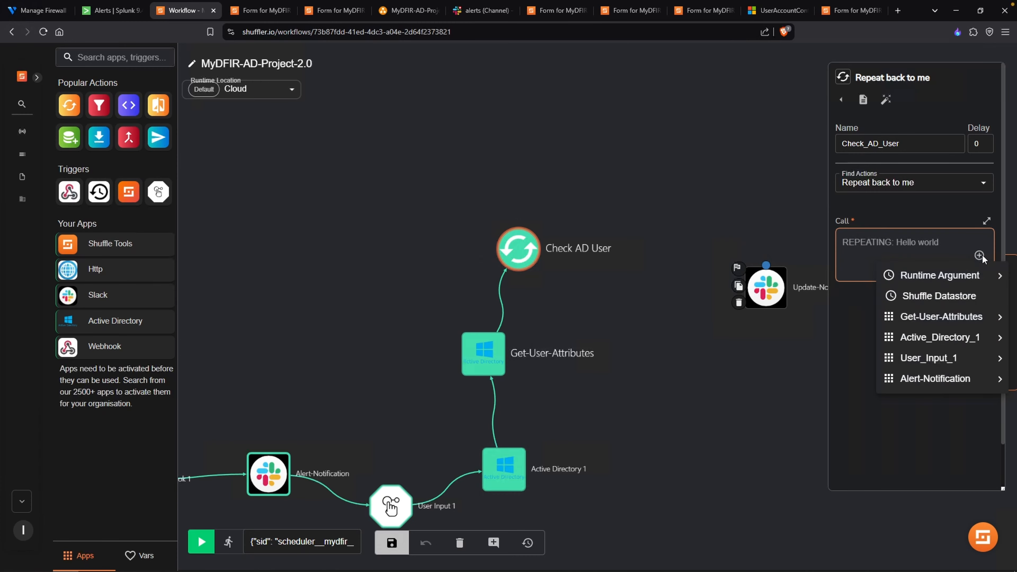
{"action": "mouse_move", "coordinate": [944, 316]}
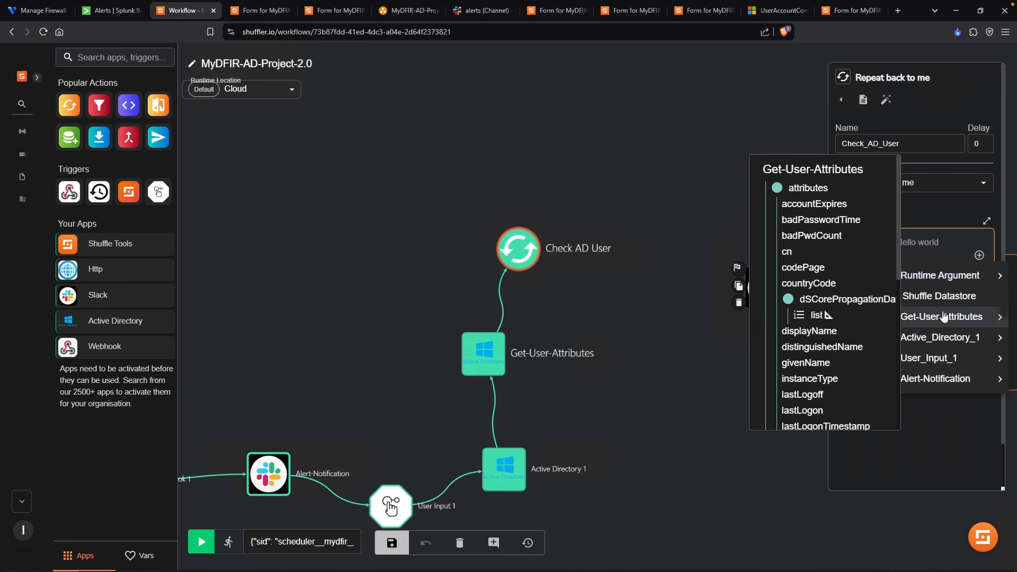
{"action": "scroll", "coordinate": [826, 339], "scroll_direction": "down", "scroll_amount": 8}
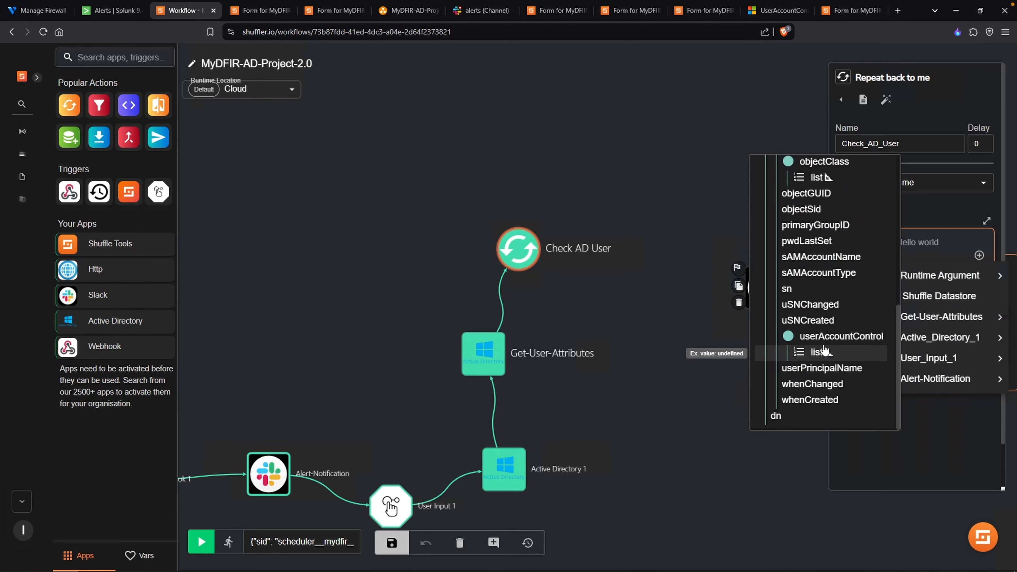
{"action": "left_click", "coordinate": [827, 342]}
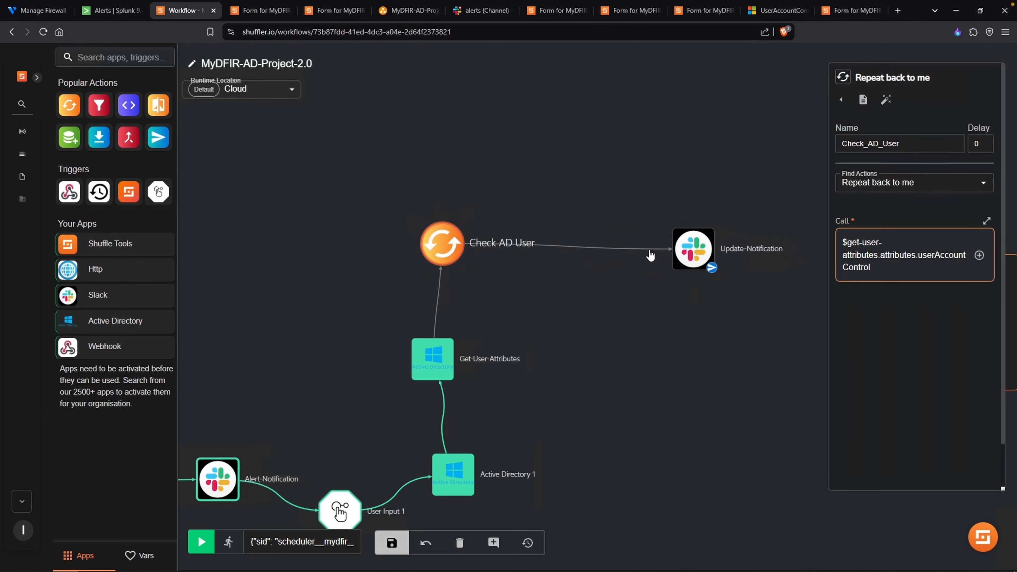
- Add a condition to the branch from Check AD User to Update-Notification using contains with destination "ACCOUNTDISABLED" in quotes
{"action": "left_click", "coordinate": [570, 246]}
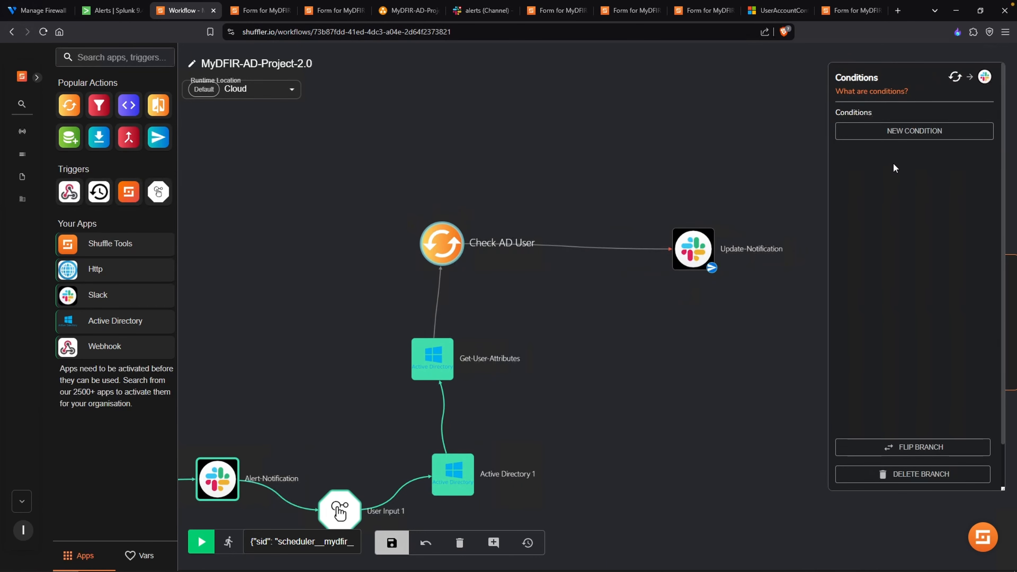
{"action": "left_click", "coordinate": [907, 136]}
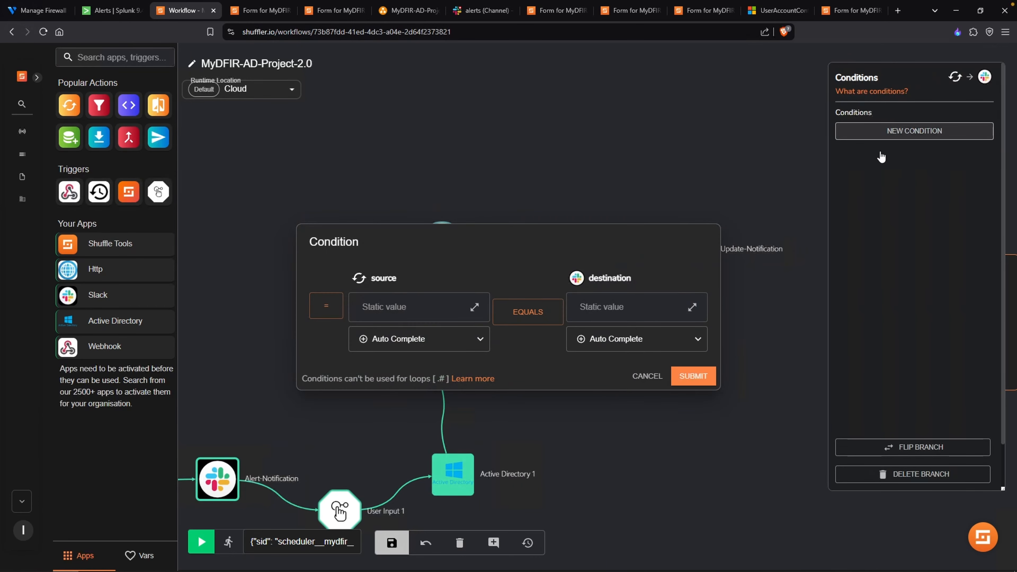
{"action": "left_click", "coordinate": [528, 311]}
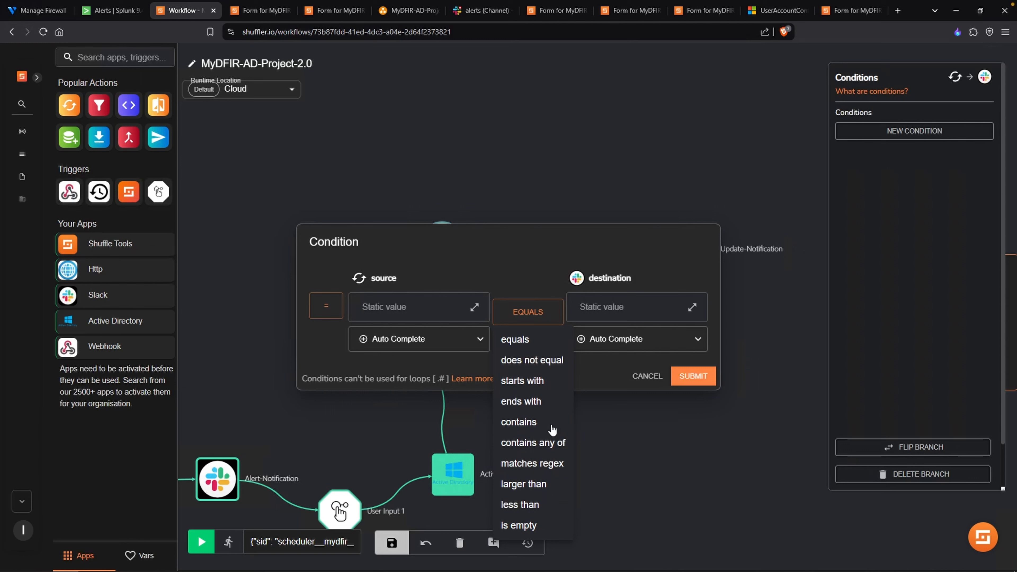
{"action": "left_click", "coordinate": [551, 424]}
{"action": "left_click", "coordinate": [627, 309]}
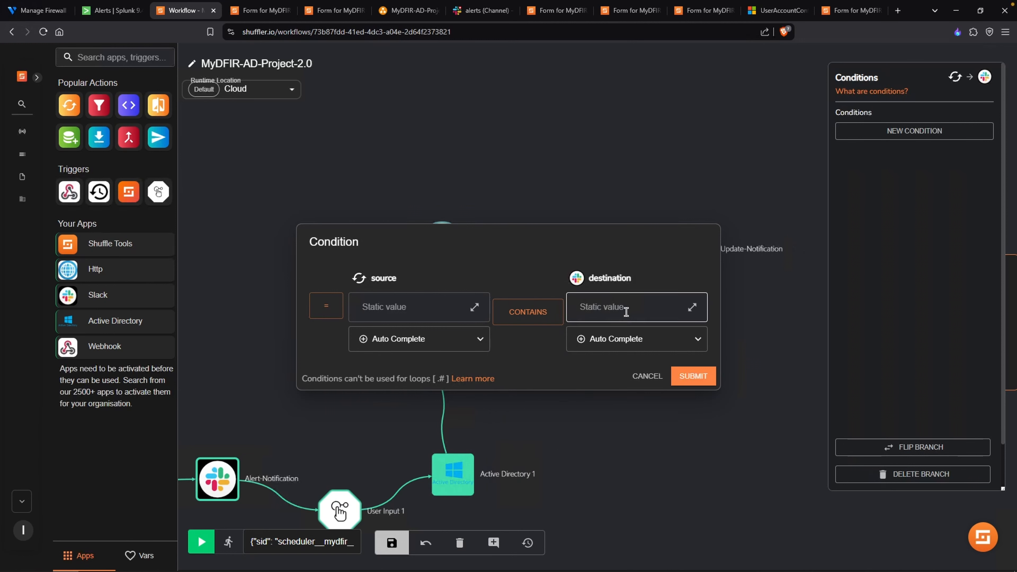
{"action": "type", "text": "\"ACCOUNTDISA"}
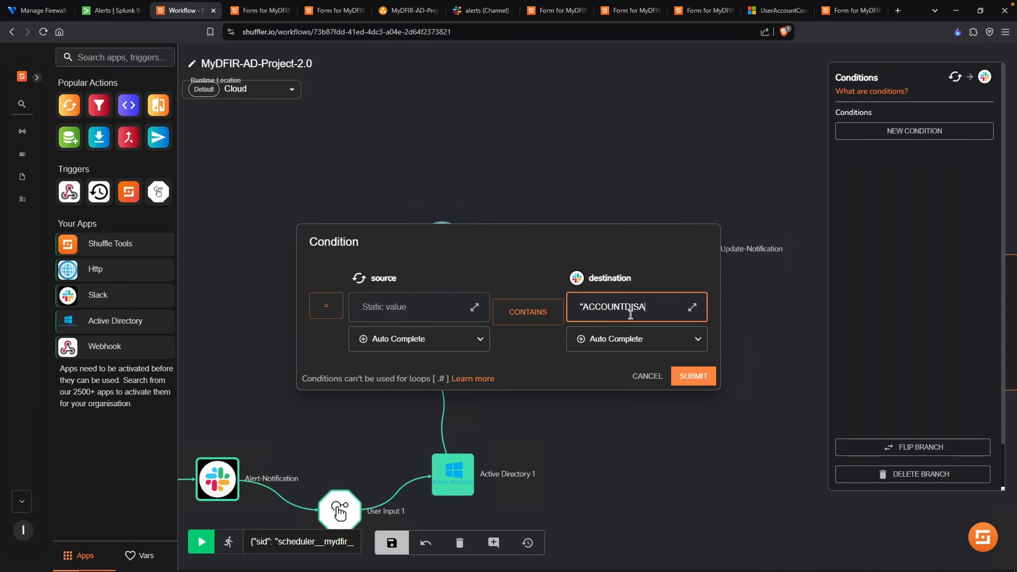
{"action": "type", "text": "BLED\""}
{"action": "left_click", "coordinate": [447, 302]}
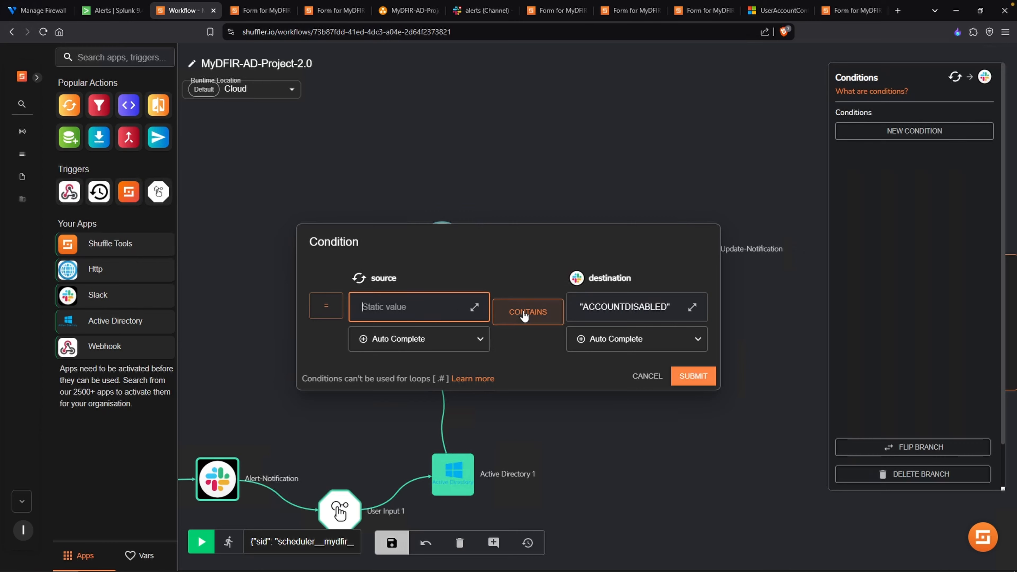
{"action": "left_click", "coordinate": [694, 380]}
- Copy Check AD User's Call variable, $get-user-attributes.attributes.userAccountControl, into the branch condition's source and submit the condition
{"action": "left_click", "coordinate": [442, 243]}
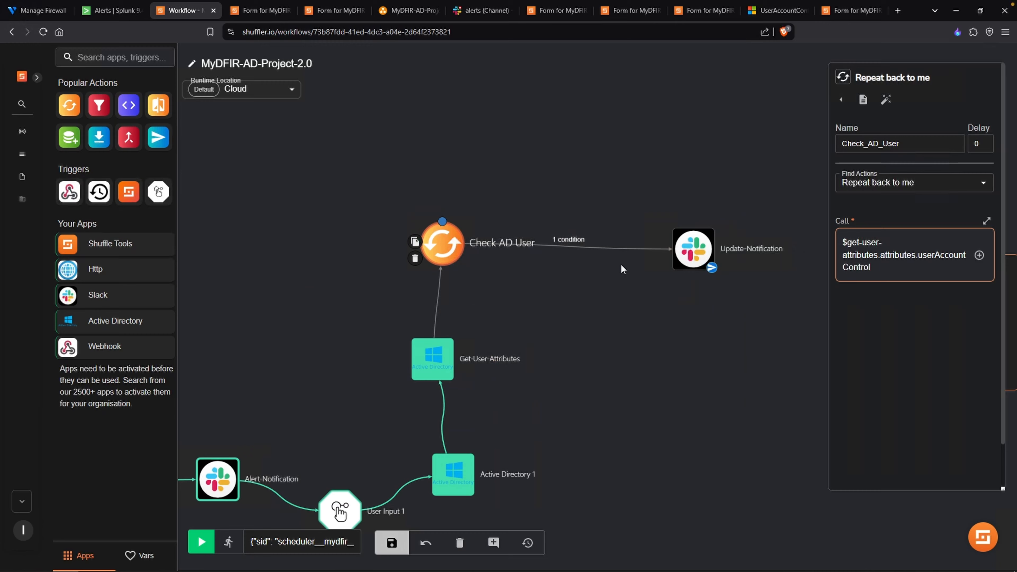
{"action": "left_click", "coordinate": [916, 266]}
{"action": "left_click_drag", "start_coordinate": [916, 266], "coordinate": [841, 238]}
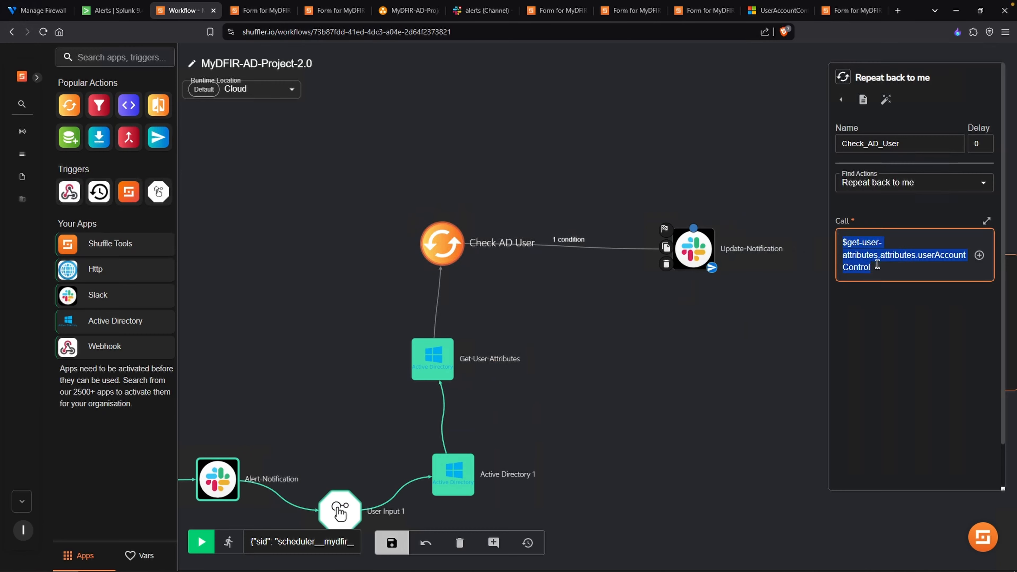
{"action": "left_click", "coordinate": [624, 247]}
{"action": "left_click", "coordinate": [856, 140]}
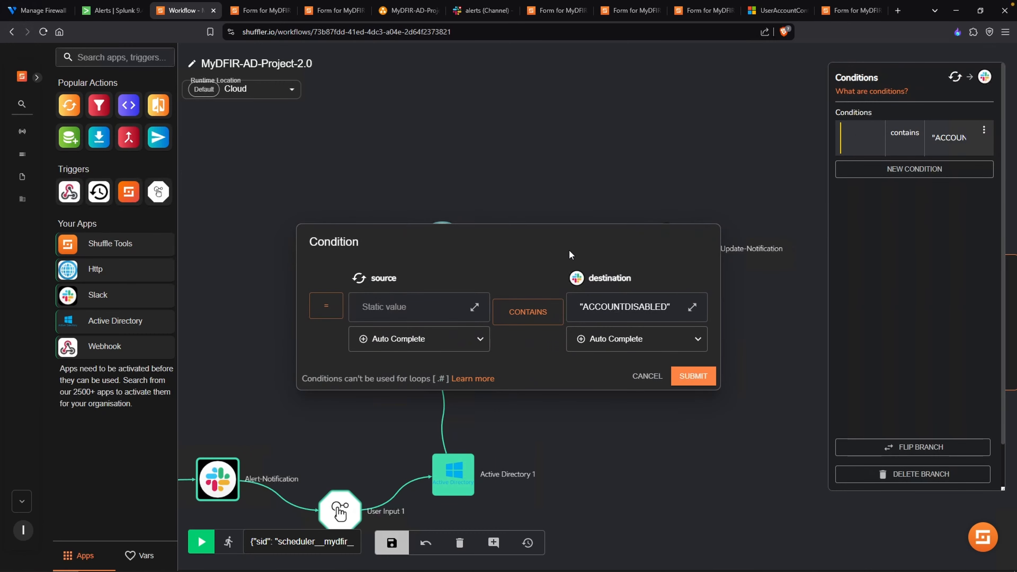
{"action": "left_click", "coordinate": [410, 305]}
{"action": "key", "text": "ctrl+v"}
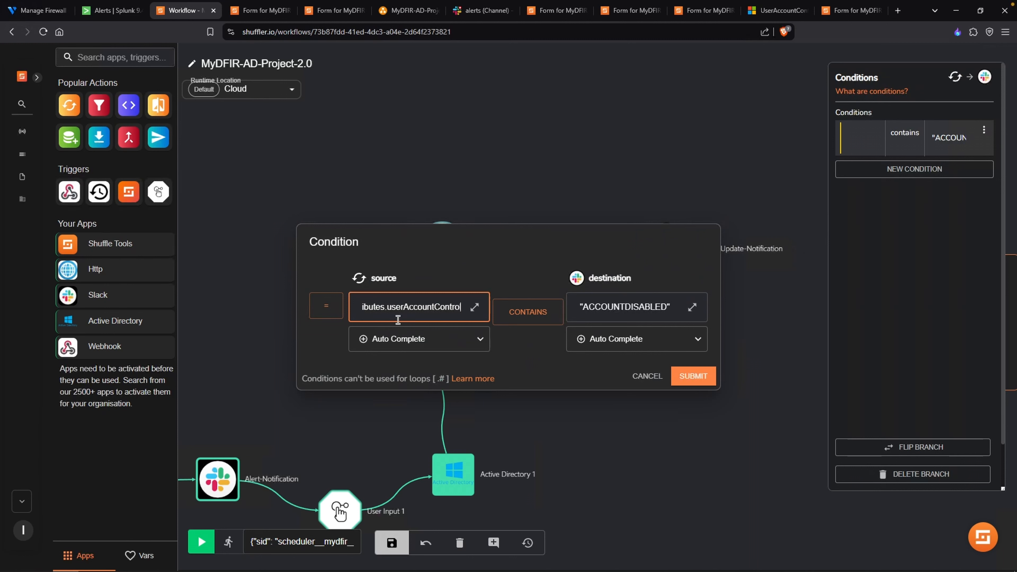
{"action": "triple_click", "coordinate": [425, 311]}
{"action": "left_click", "coordinate": [408, 309]}
{"action": "left_click_drag", "start_coordinate": [407, 309], "coordinate": [488, 312]}
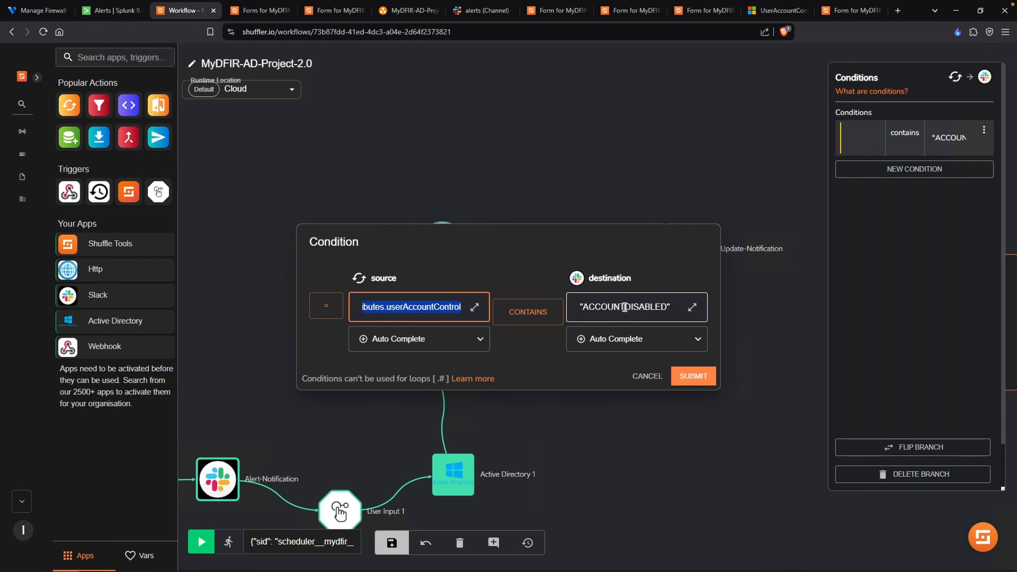
{"action": "left_click", "coordinate": [697, 376]}
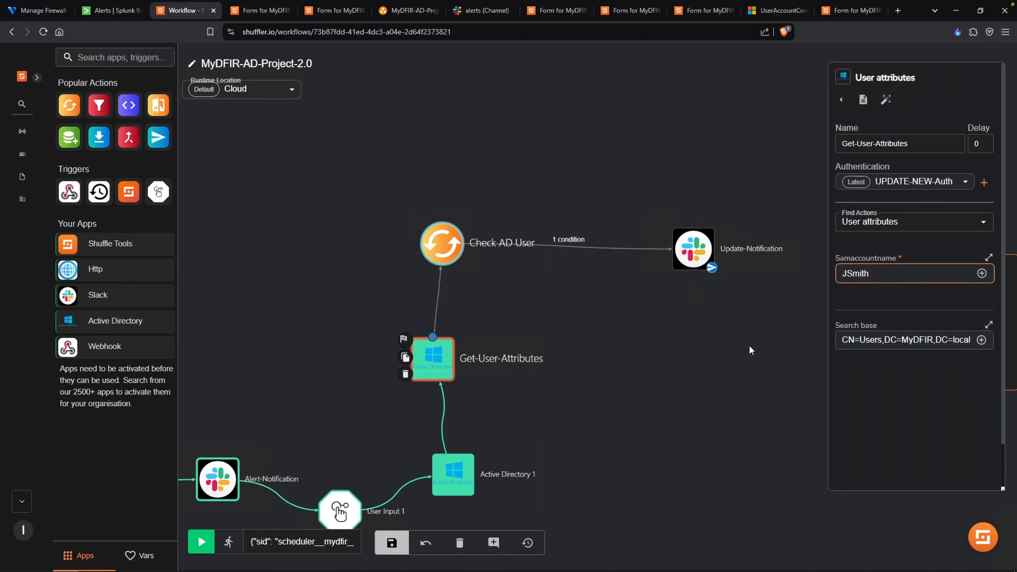
- Examine the userAccountControl values in the latest run's Get-User-Attributes results and review the Update-Notification message text
{"action": "left_click", "coordinate": [752, 350]}
{"action": "left_click", "coordinate": [989, 292]}
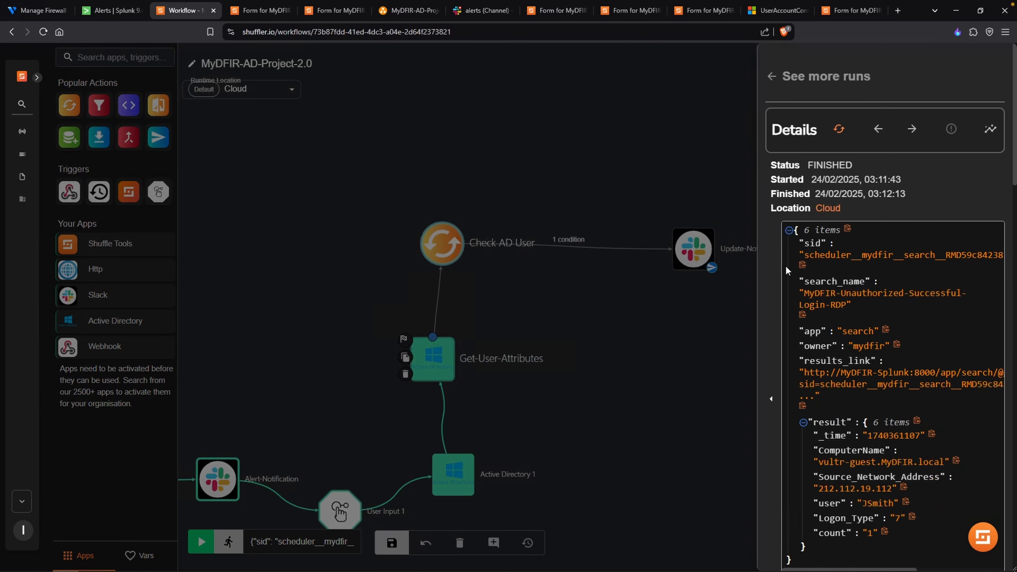
{"action": "scroll", "coordinate": [842, 260], "scroll_direction": "down", "scroll_amount": 15}
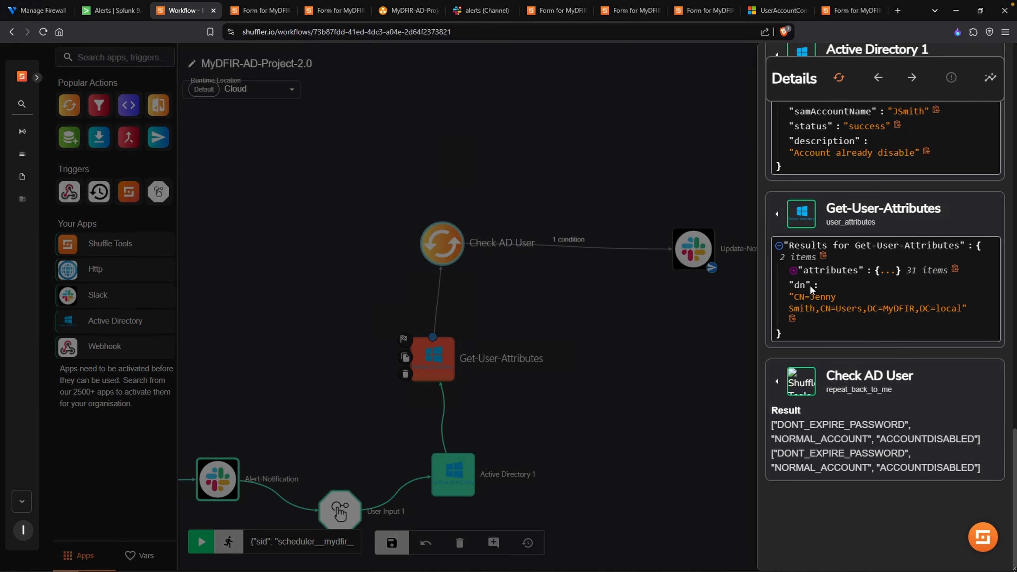
{"action": "left_click", "coordinate": [793, 271]}
{"action": "scroll", "coordinate": [886, 287], "scroll_direction": "down", "scroll_amount": 10}
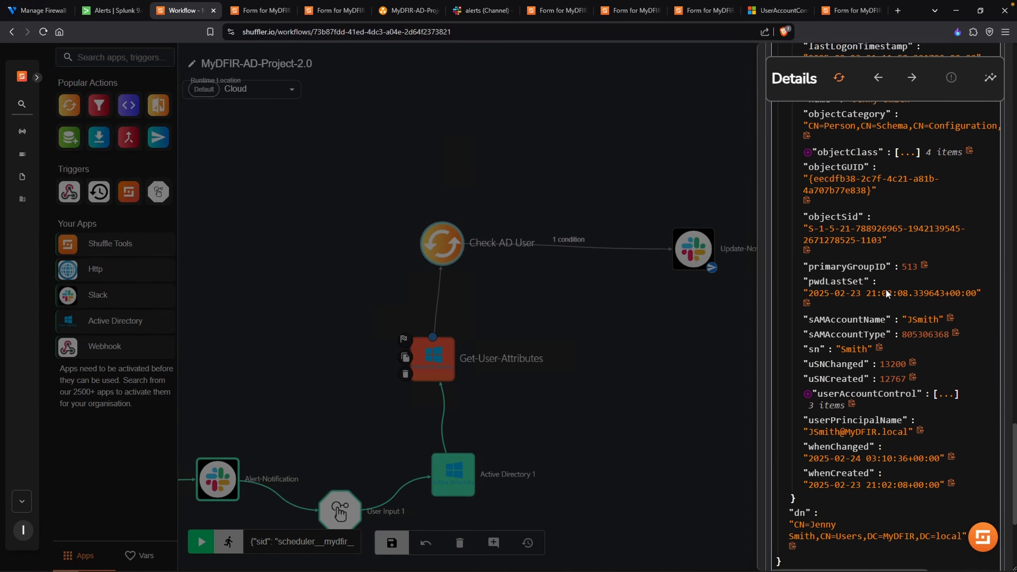
{"action": "left_click", "coordinate": [853, 262]}
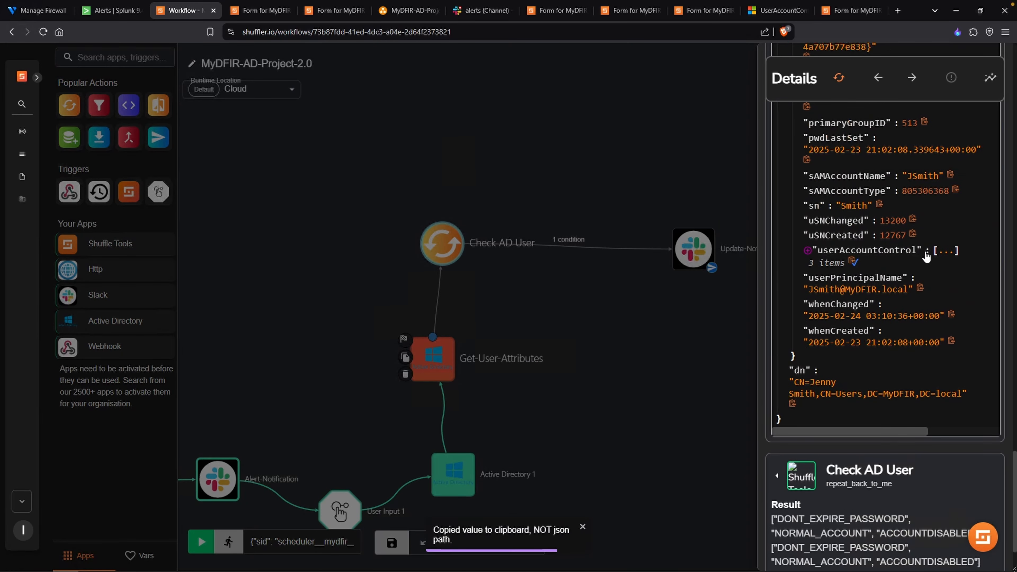
{"action": "left_click", "coordinate": [948, 251]}
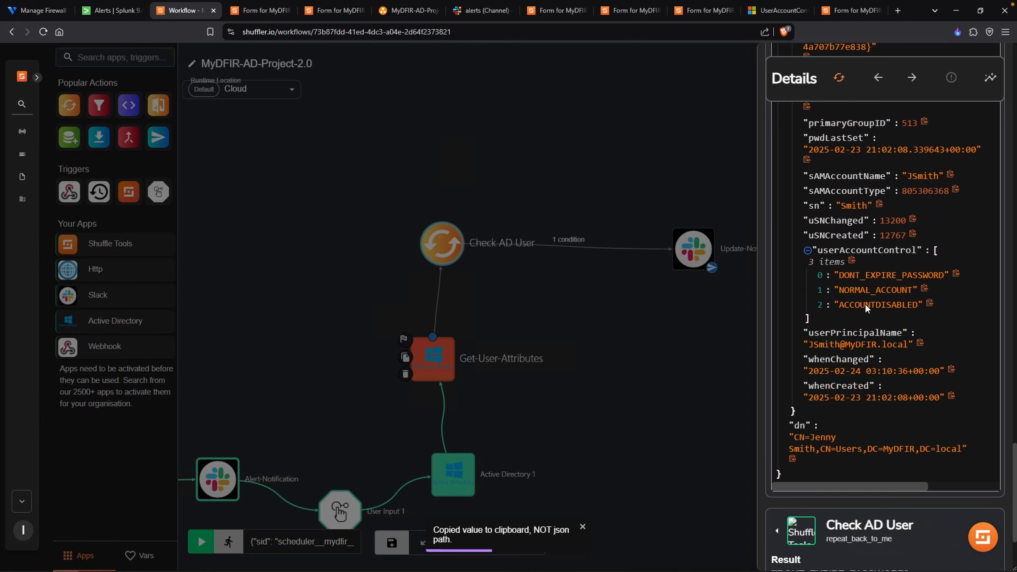
{"action": "left_click_drag", "start_coordinate": [844, 305], "coordinate": [907, 305]}
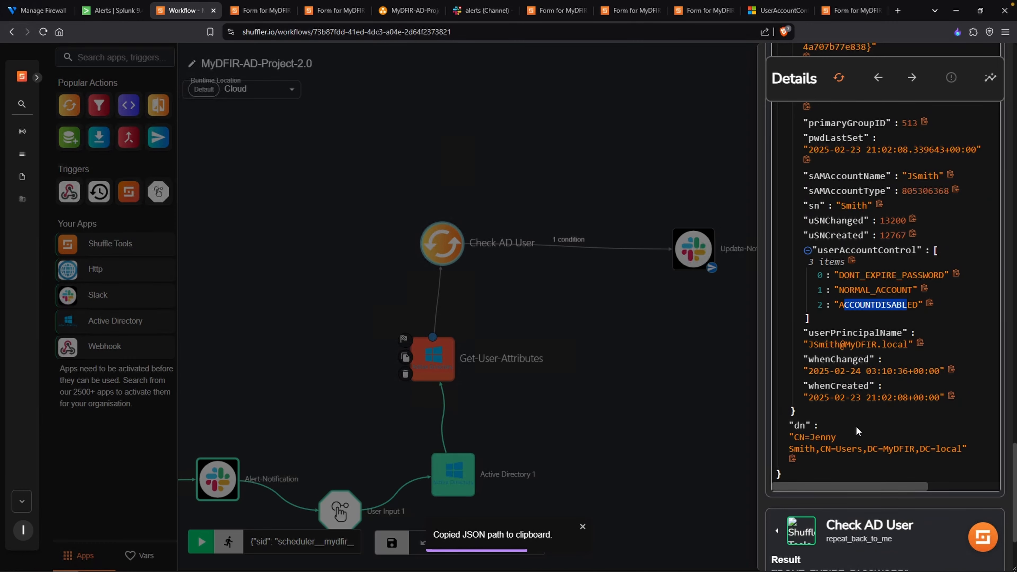
{"action": "left_click", "coordinate": [661, 355]}
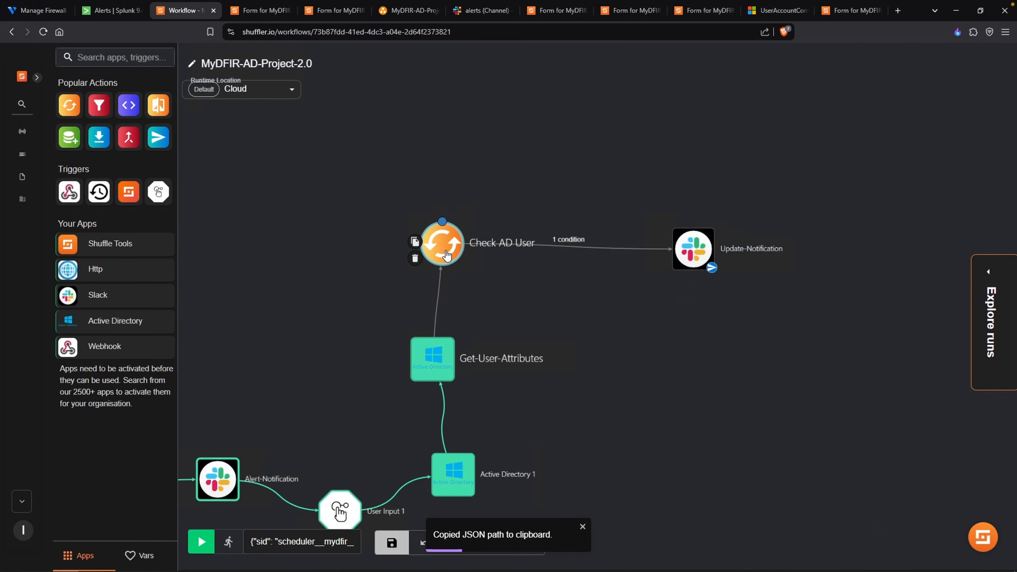
{"action": "left_click", "coordinate": [693, 249]}
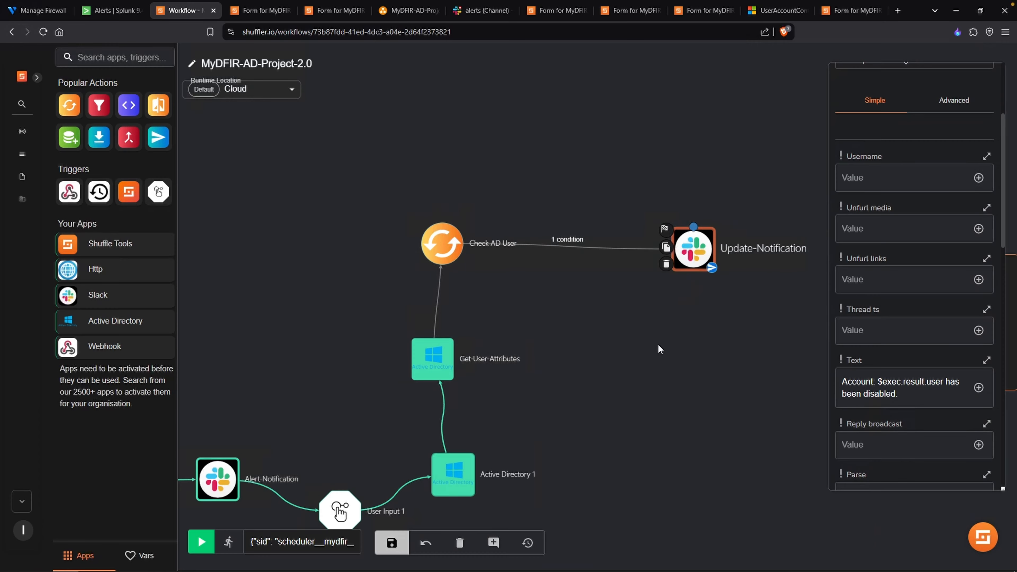
{"action": "left_click", "coordinate": [636, 344]}
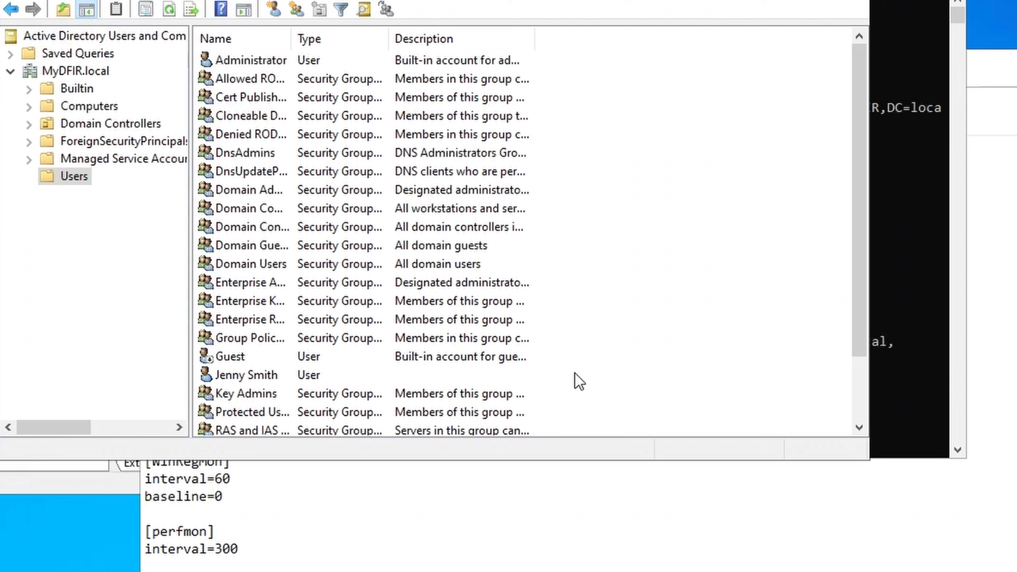
- Switch to Active Directory Users and Computers, refresh the Users container and enable the test user's account
{"action": "right_click", "coordinate": [576, 374]}
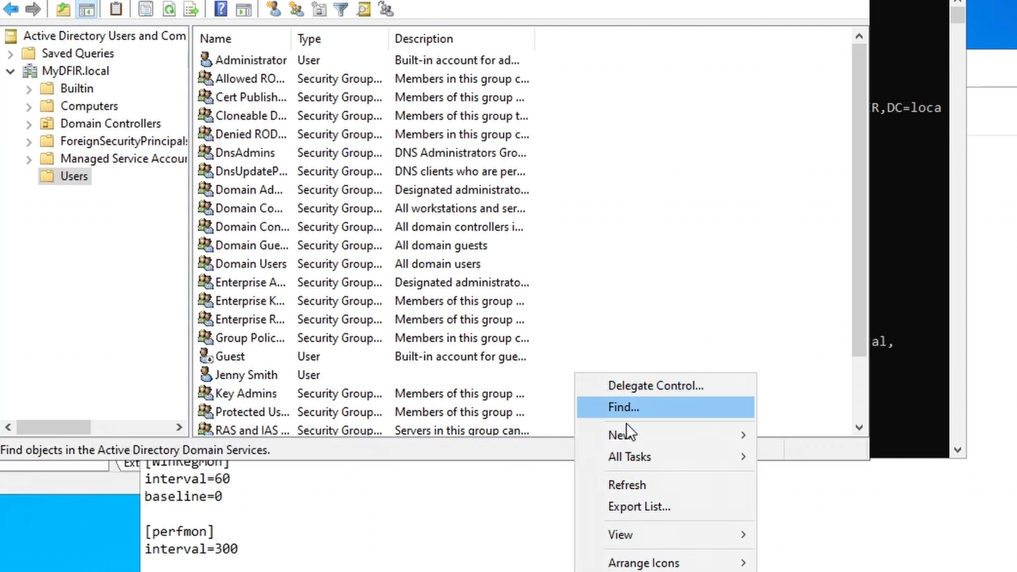
{"action": "left_click", "coordinate": [634, 485]}
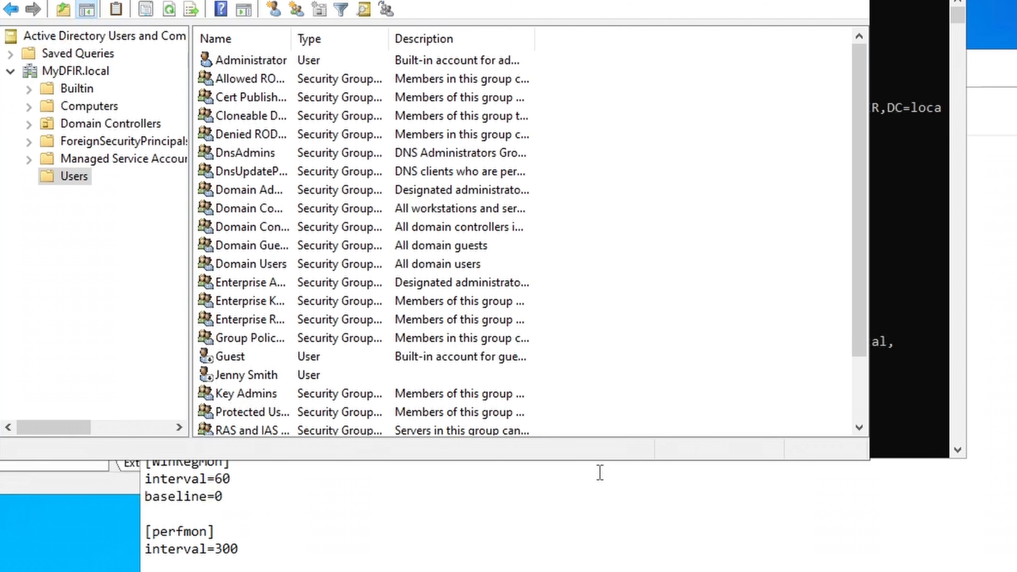
{"action": "right_click", "coordinate": [231, 380]}
{"action": "left_click", "coordinate": [297, 433]}
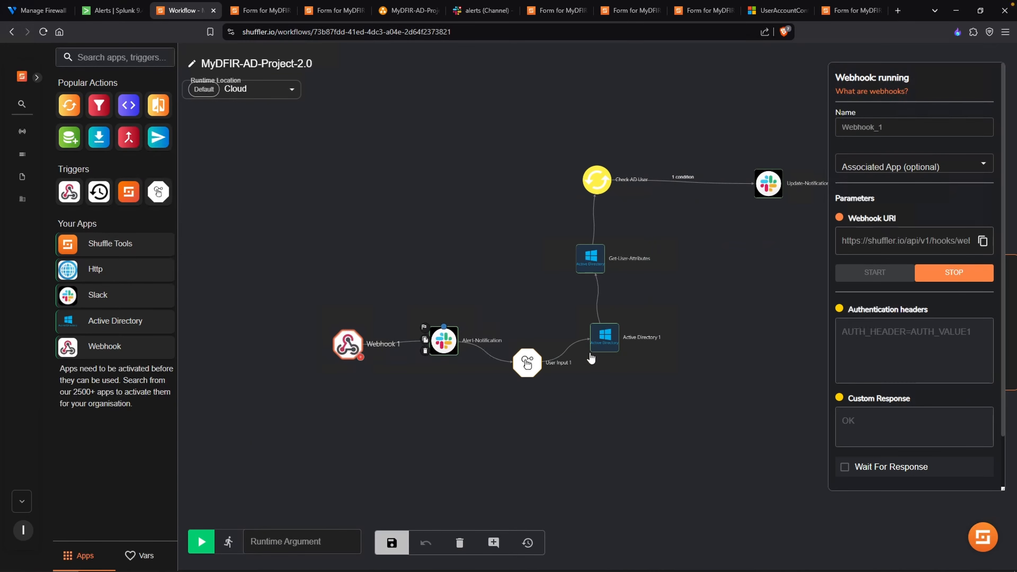
- Switch to Splunk and enable the MyDFIR-Unauthorized-Successful-Login-RDP alert
{"action": "left_click", "coordinate": [707, 371]}
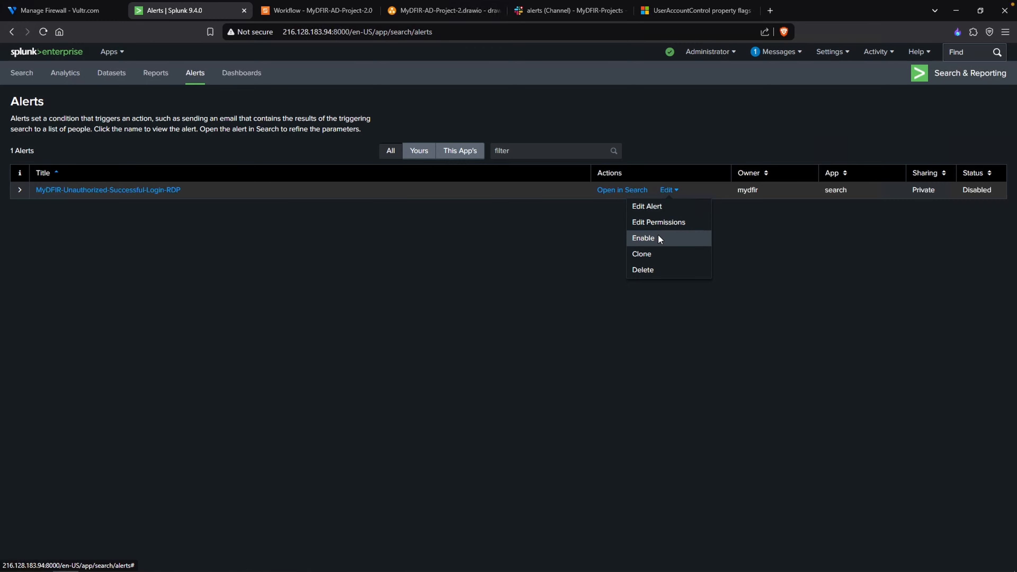
{"action": "left_click", "coordinate": [658, 237]}
{"action": "left_click", "coordinate": [625, 148]}
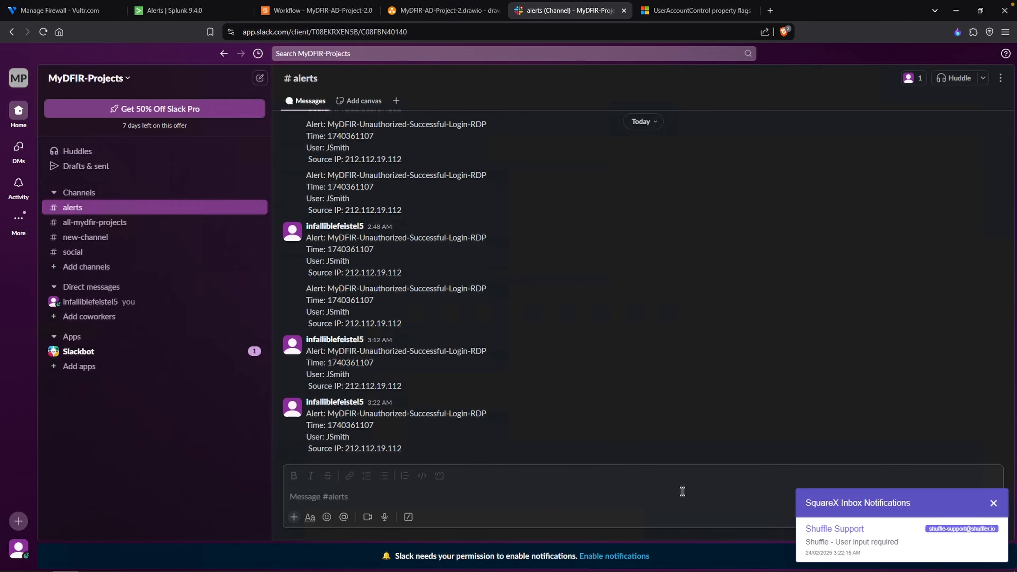
- Open the Shuffle user-input e-mail notification and follow its TRUE link to approve disabling the user
{"action": "left_click", "coordinate": [880, 543]}
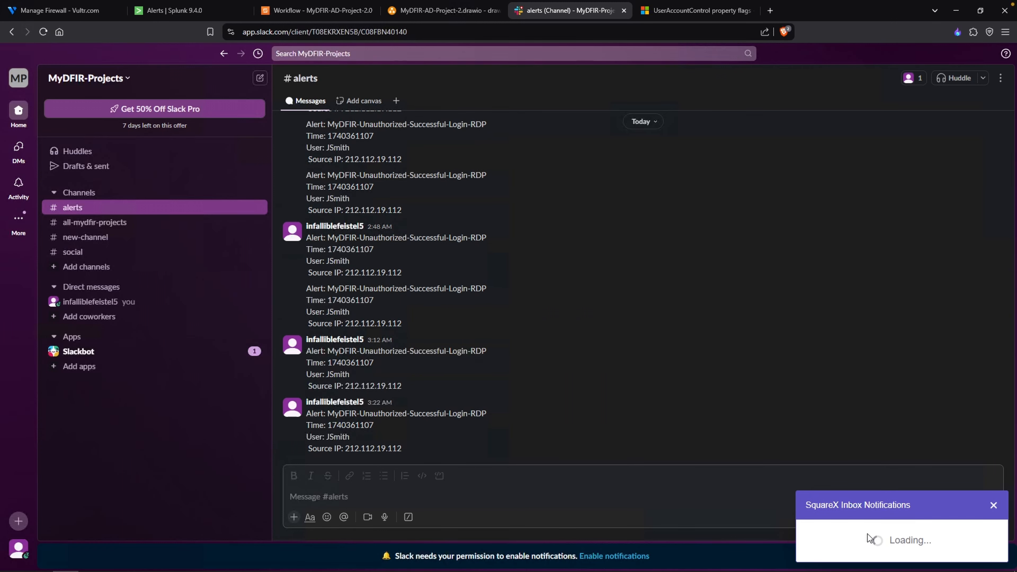
{"action": "left_click_drag", "start_coordinate": [770, 494], "coordinate": [802, 547]}
{"action": "right_click", "coordinate": [796, 525]}
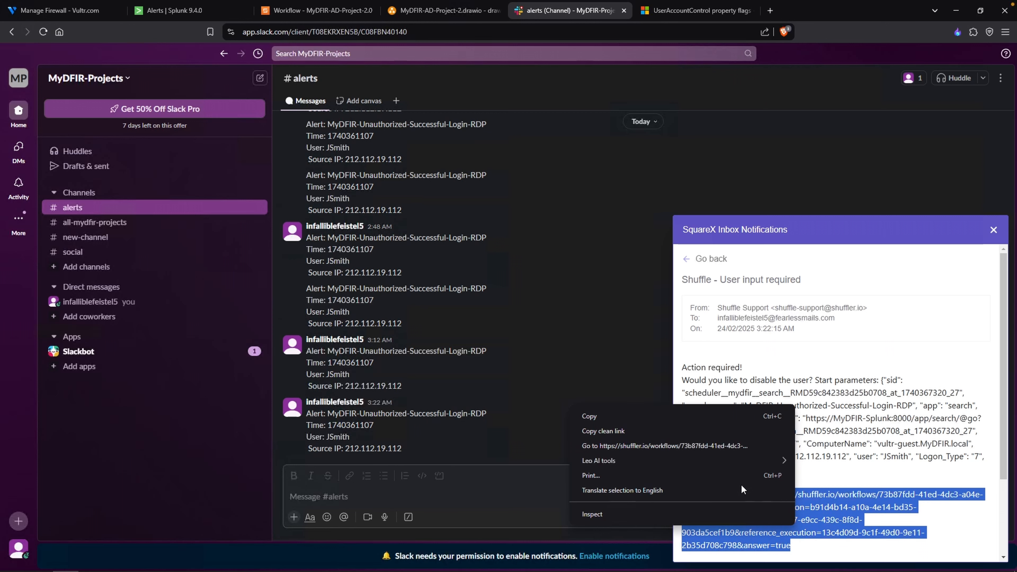
{"action": "left_click", "coordinate": [737, 446]}
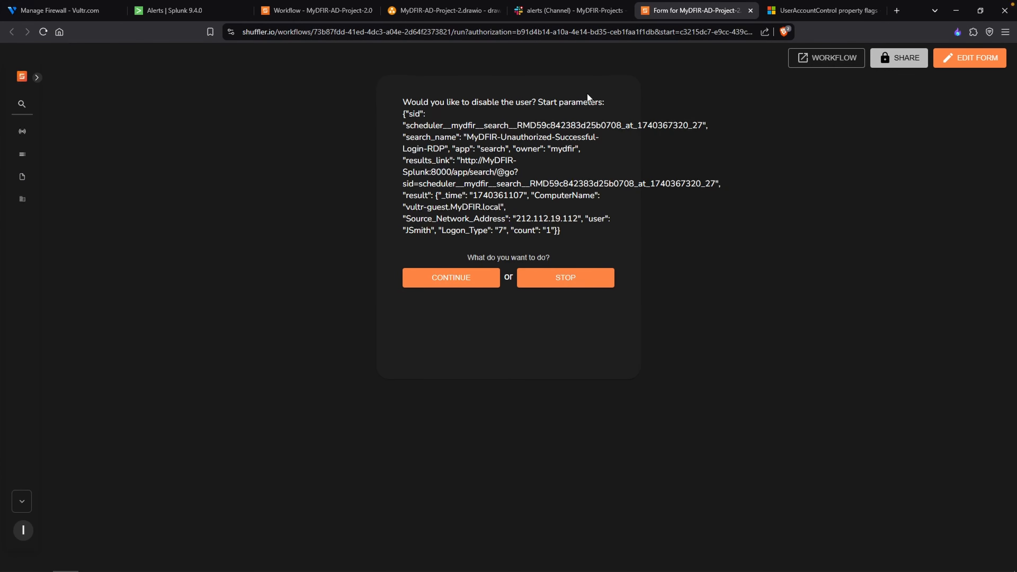
- Check the Slack alerts channel for the account-disabled update and review the MyDFIR-AD-Project-2.0 workflow in Shuffle
{"action": "left_click", "coordinate": [595, 12]}
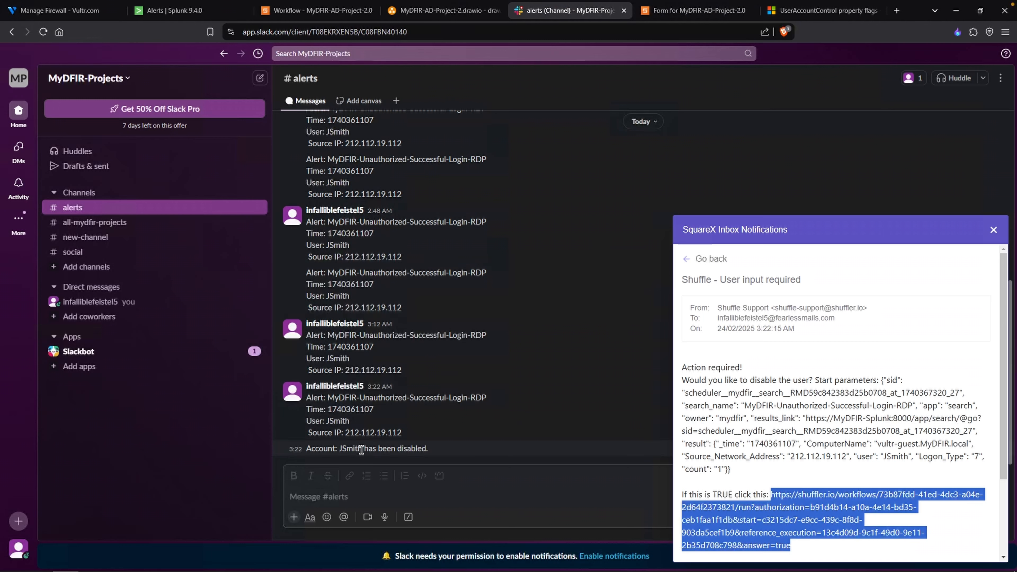
{"action": "left_click_drag", "start_coordinate": [363, 448], "coordinate": [411, 445]}
{"action": "left_click", "coordinate": [410, 444]}
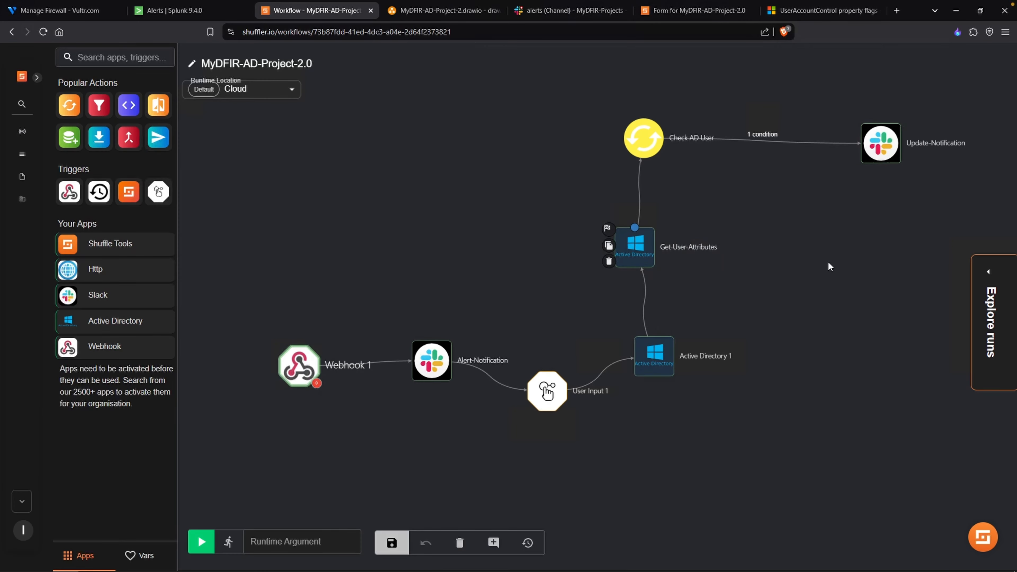
{"action": "left_click_drag", "start_coordinate": [828, 263], "coordinate": [769, 286]}
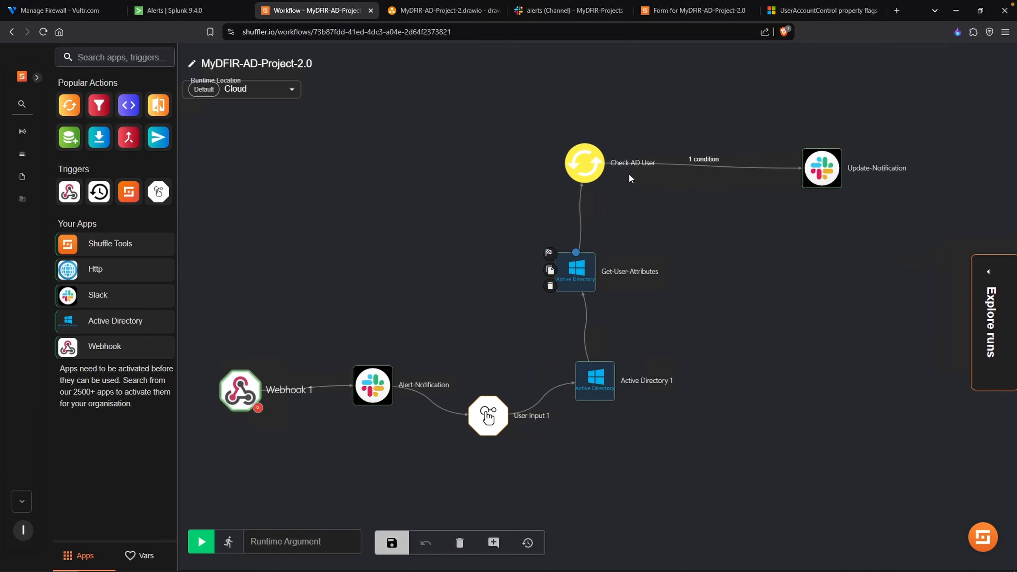
{"action": "left_click_drag", "start_coordinate": [712, 216], "coordinate": [666, 220]}
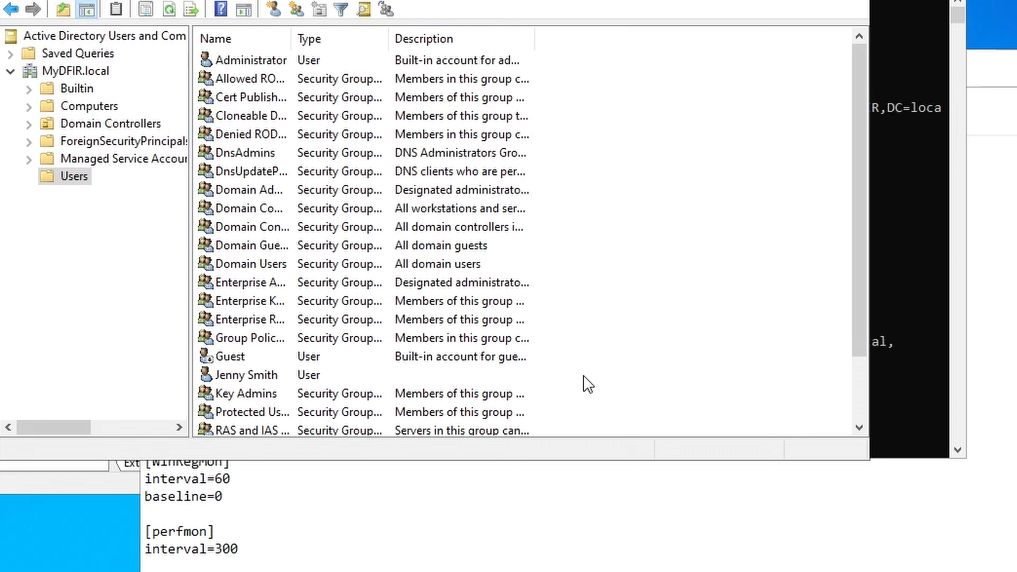
- In Active Directory Users and Computers, refresh the Users container and enable the test user's account for another test
{"action": "right_click", "coordinate": [584, 379]}
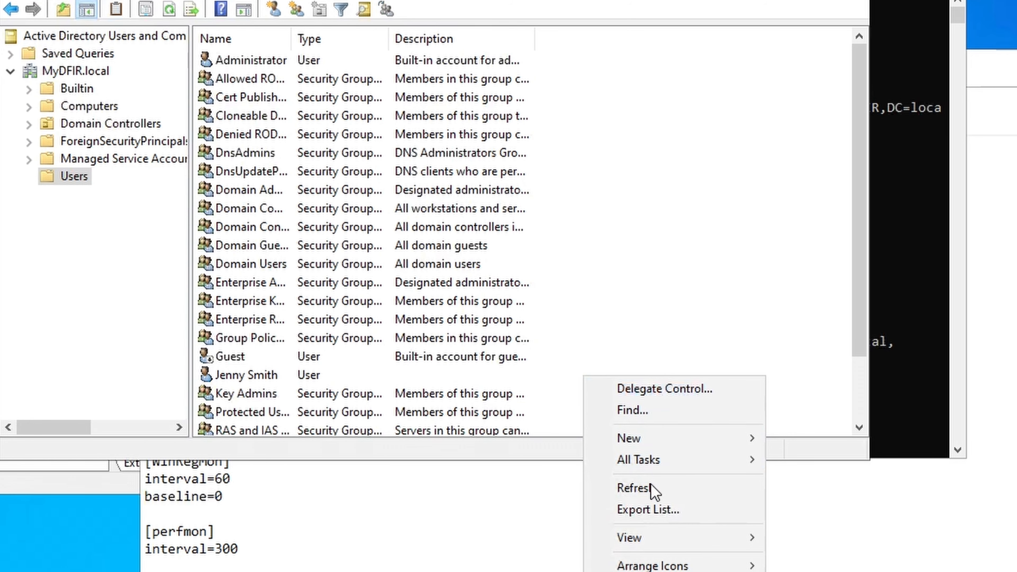
{"action": "left_click", "coordinate": [640, 487]}
{"action": "left_click", "coordinate": [249, 359]}
{"action": "left_click", "coordinate": [258, 377]}
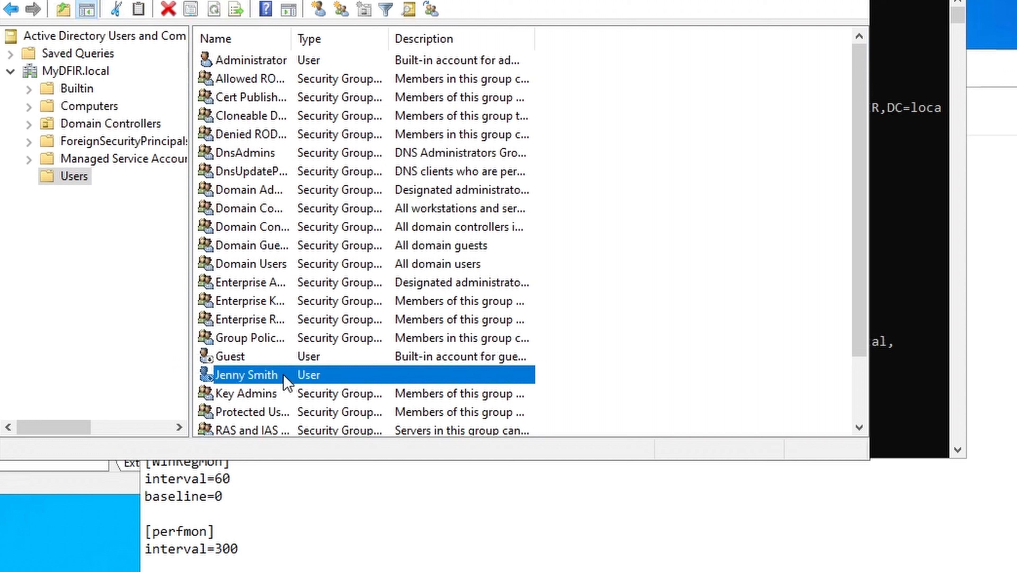
{"action": "right_click", "coordinate": [287, 382]}
{"action": "left_click", "coordinate": [392, 430]}
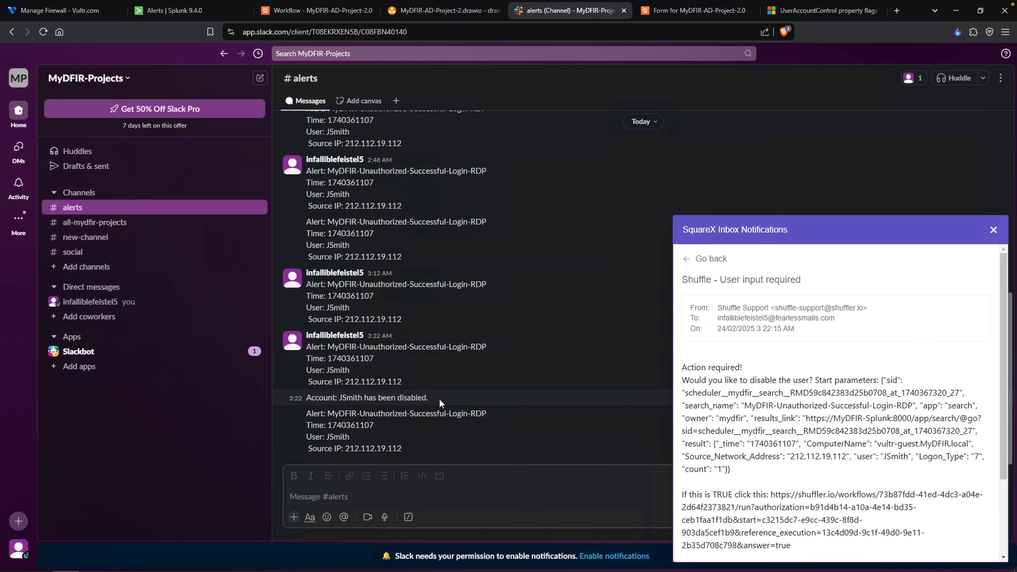
- Return to the Slack alerts channel and follow the FALSE link in the open Shuffle e-mail to decline disabling the user
{"action": "left_click_drag", "start_coordinate": [434, 399], "coordinate": [307, 401]}
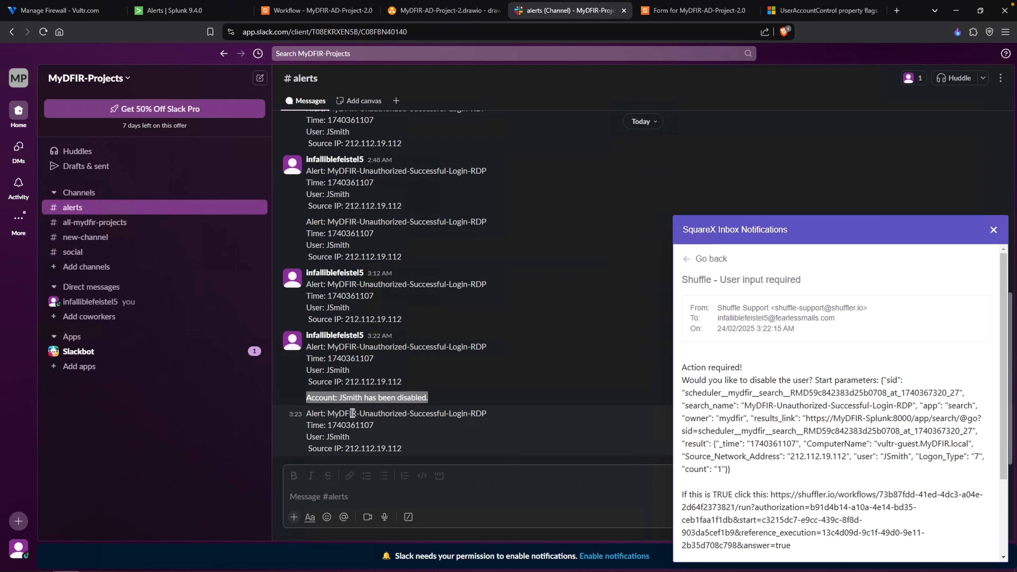
{"action": "left_click", "coordinate": [419, 457]}
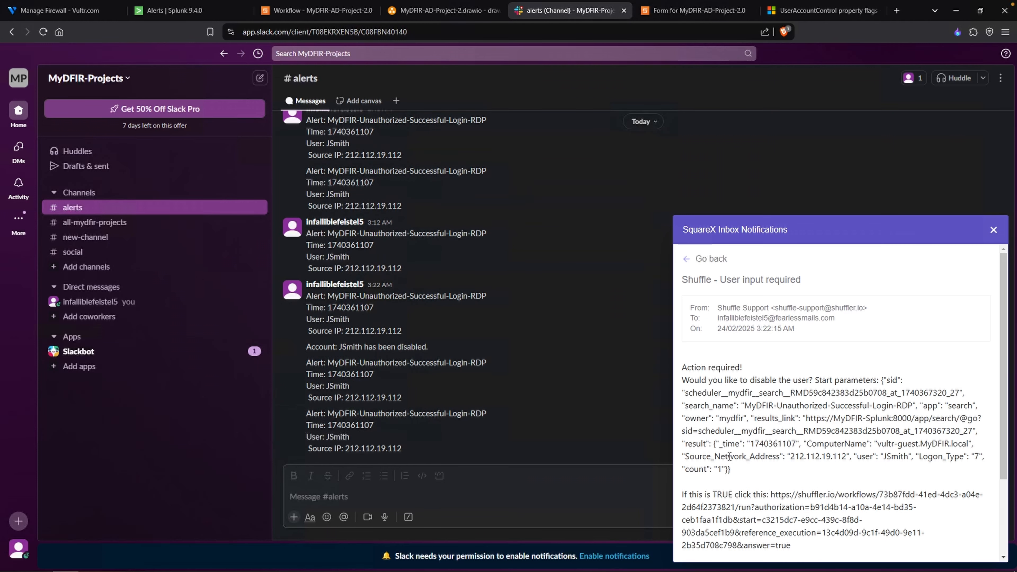
{"action": "scroll", "coordinate": [728, 456], "scroll_direction": "down", "scroll_amount": 3}
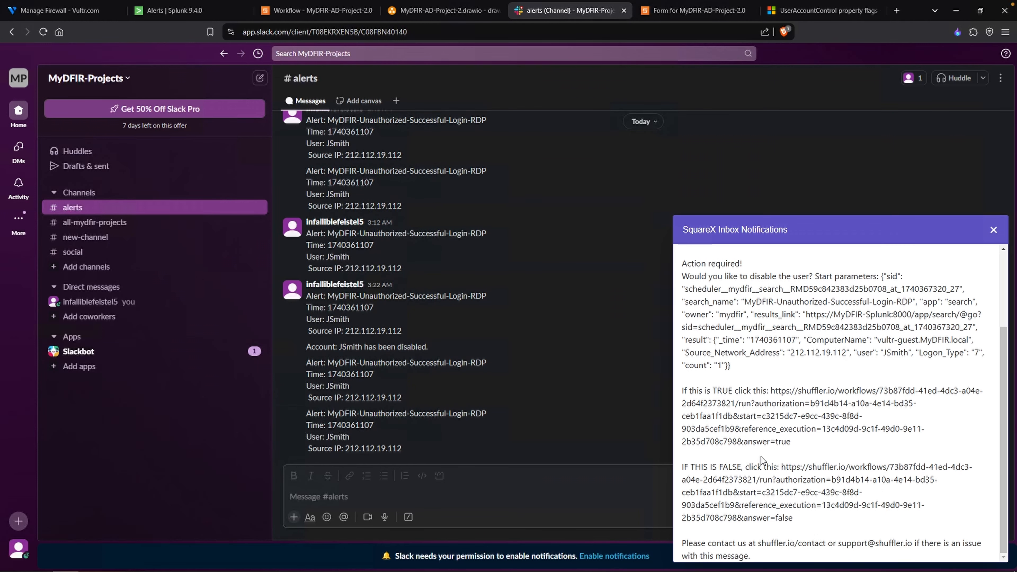
{"action": "left_click_drag", "start_coordinate": [783, 466], "coordinate": [804, 515]}
{"action": "right_click", "coordinate": [806, 508]}
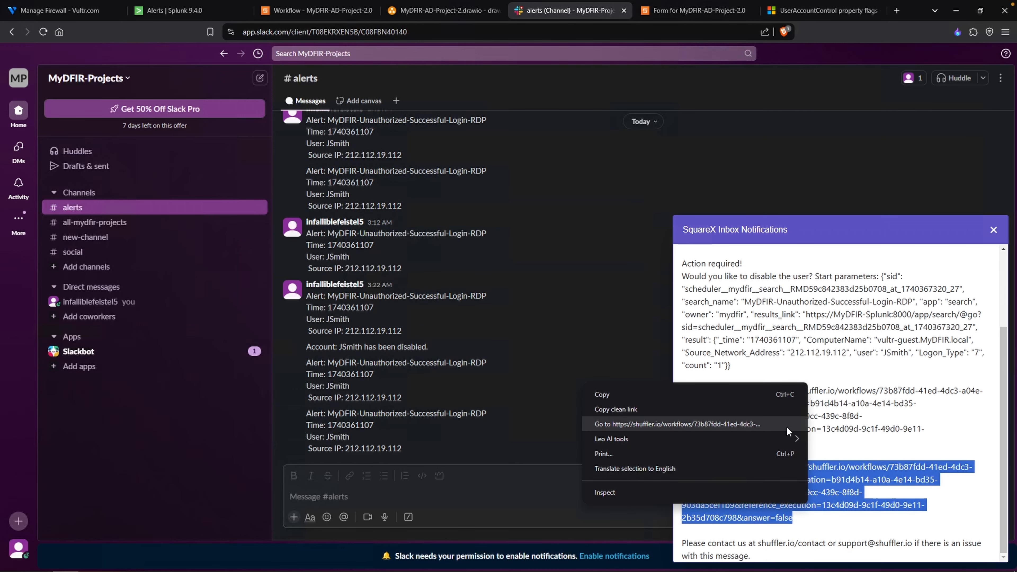
{"action": "left_click", "coordinate": [786, 426]}
- Go back to the Slack alerts channel and check whether a new account-disabled message follows the latest alert
{"action": "key", "text": "ctrl+shift+Tab"}
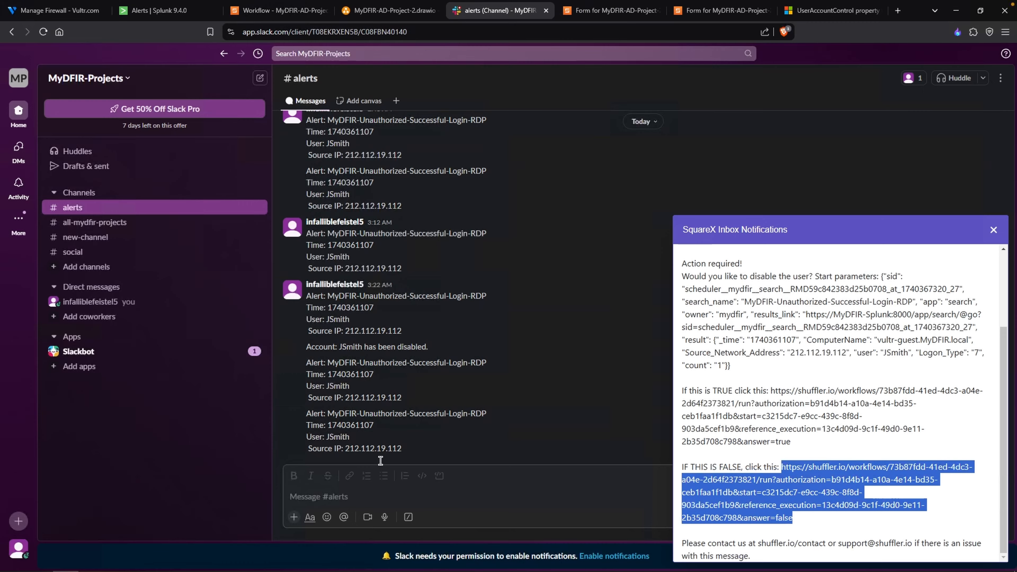
{"action": "left_click", "coordinate": [383, 432]}
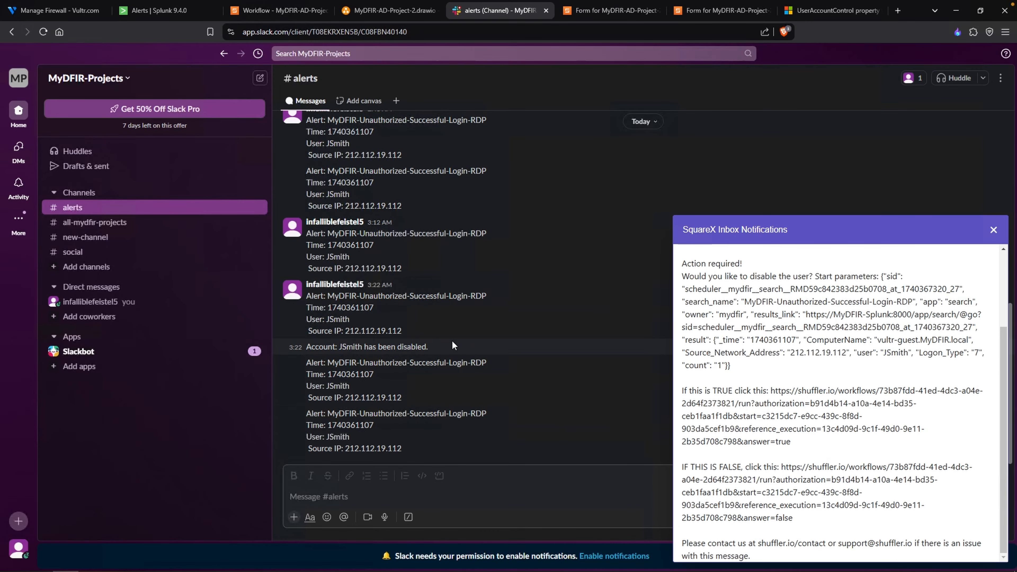
{"action": "left_click_drag", "start_coordinate": [428, 347], "coordinate": [339, 350]}
{"action": "left_click", "coordinate": [442, 437]}
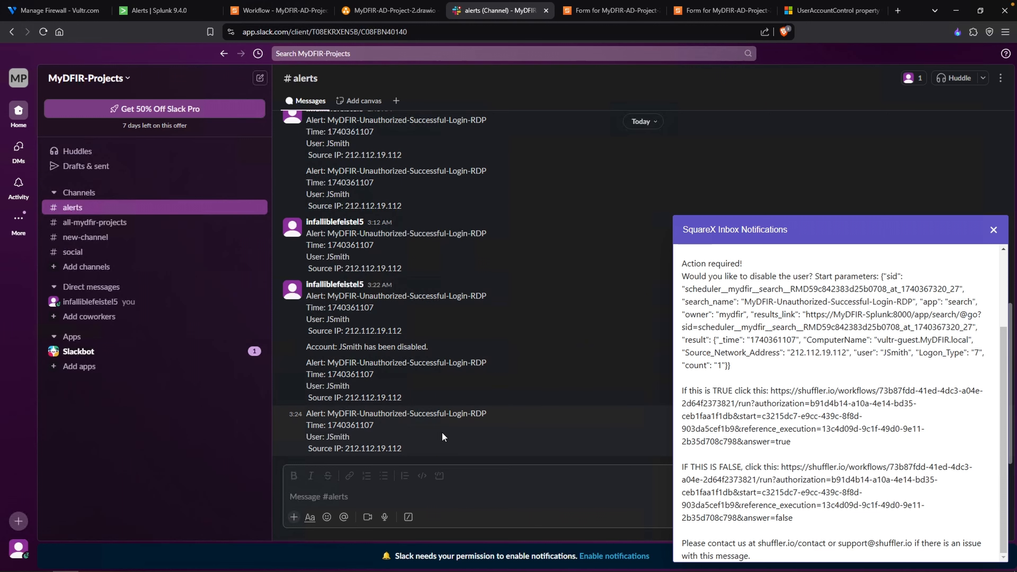
- Open the newest Shuffle user-input e-mail in the SquareX inbox and follow its TRUE link
{"action": "left_click", "coordinate": [957, 32]}
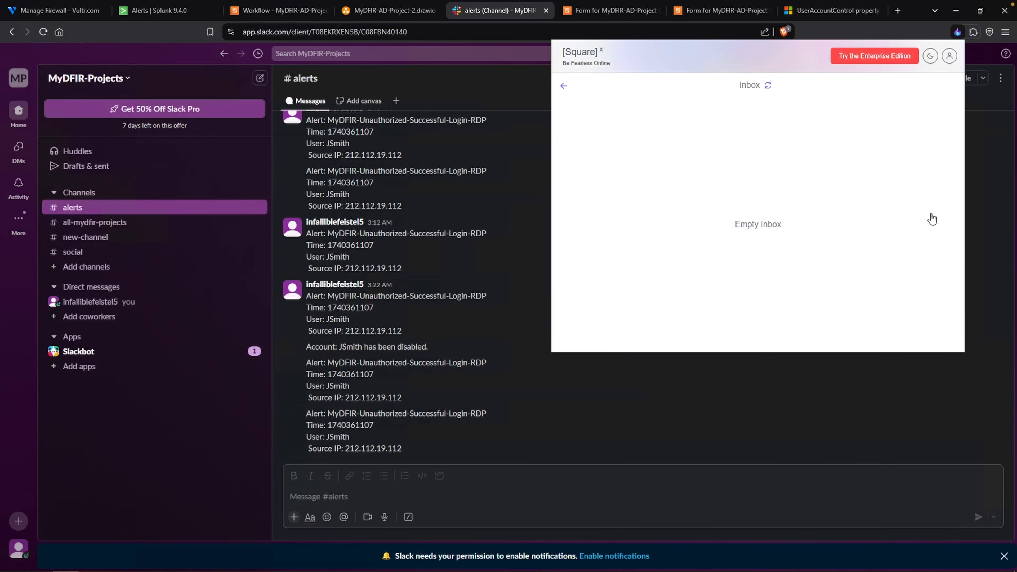
{"action": "left_click", "coordinate": [660, 108]}
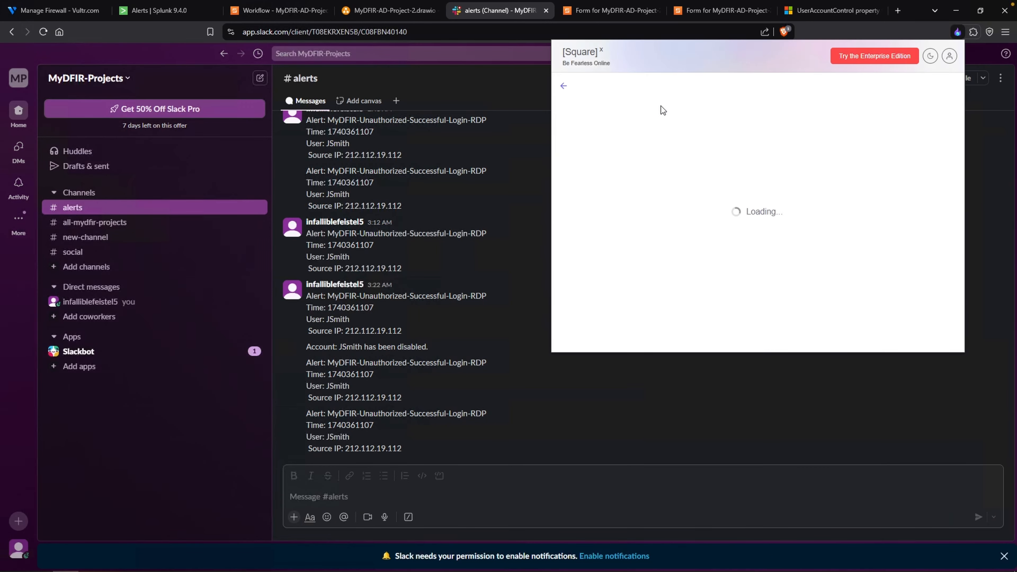
{"action": "left_click_drag", "start_coordinate": [636, 259], "coordinate": [869, 280]}
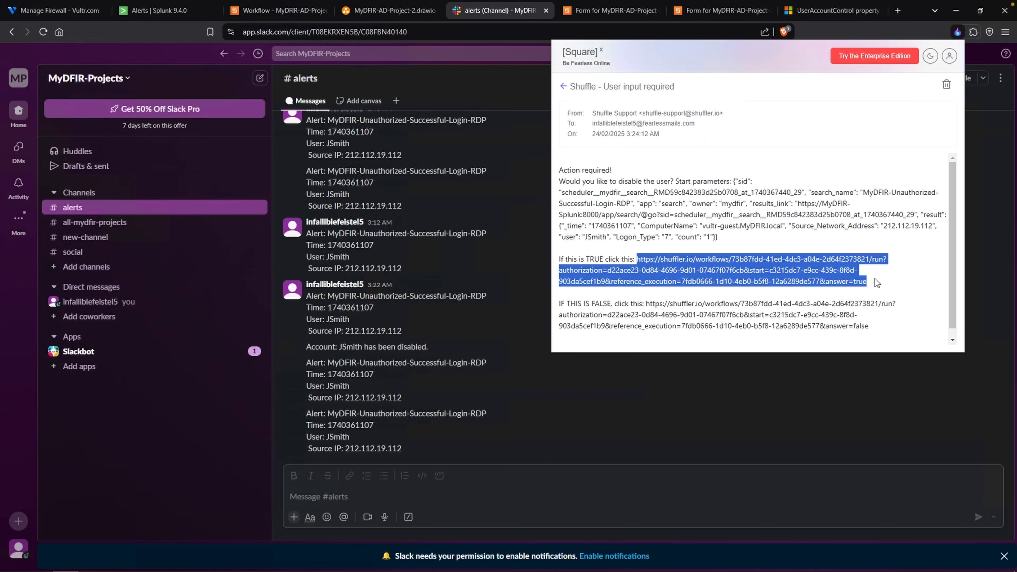
{"action": "right_click", "coordinate": [838, 279]}
{"action": "left_click", "coordinate": [799, 314]}
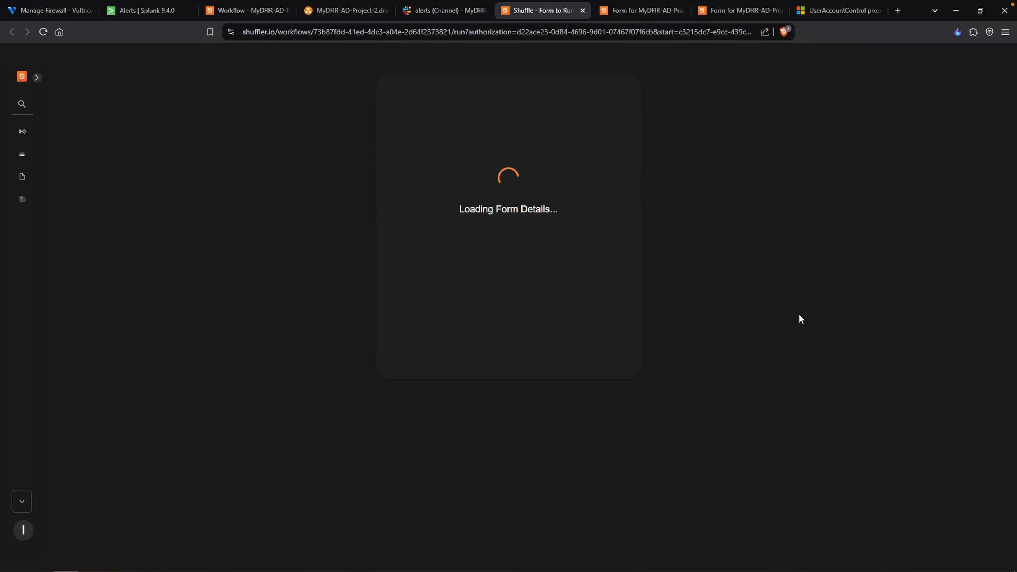
- Check the Slack alerts channel for the account update and verify the test user's status in Active Directory Users and Computers
{"action": "left_click", "coordinate": [451, 16]}
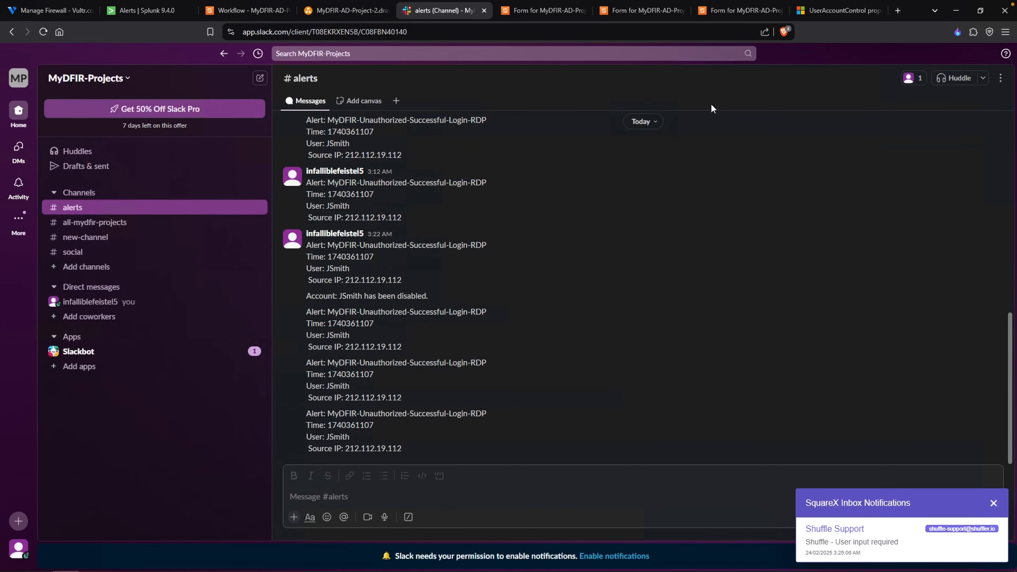
{"action": "left_click_drag", "start_coordinate": [444, 452], "coordinate": [376, 453]}
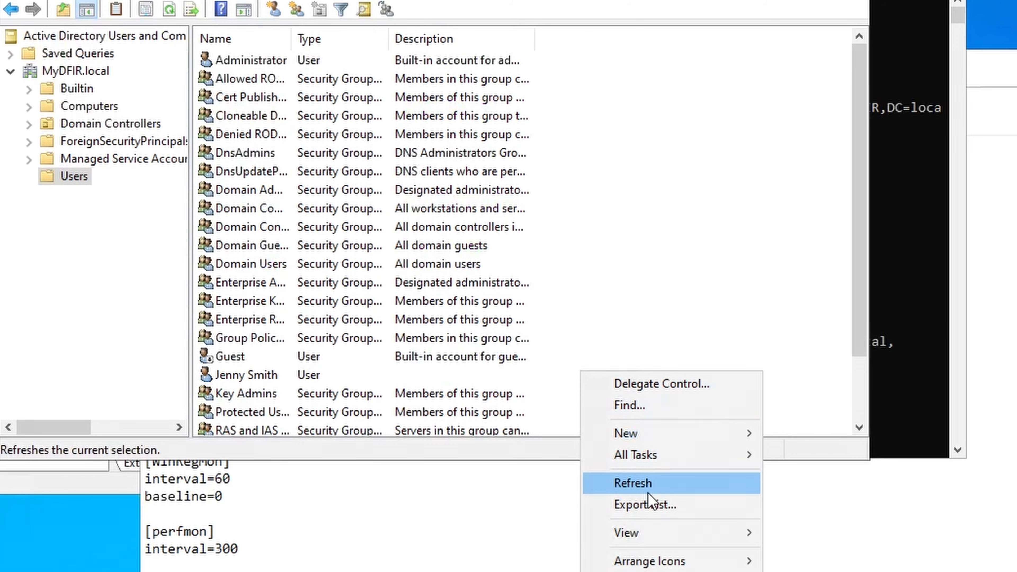
{"action": "left_click", "coordinate": [650, 483]}
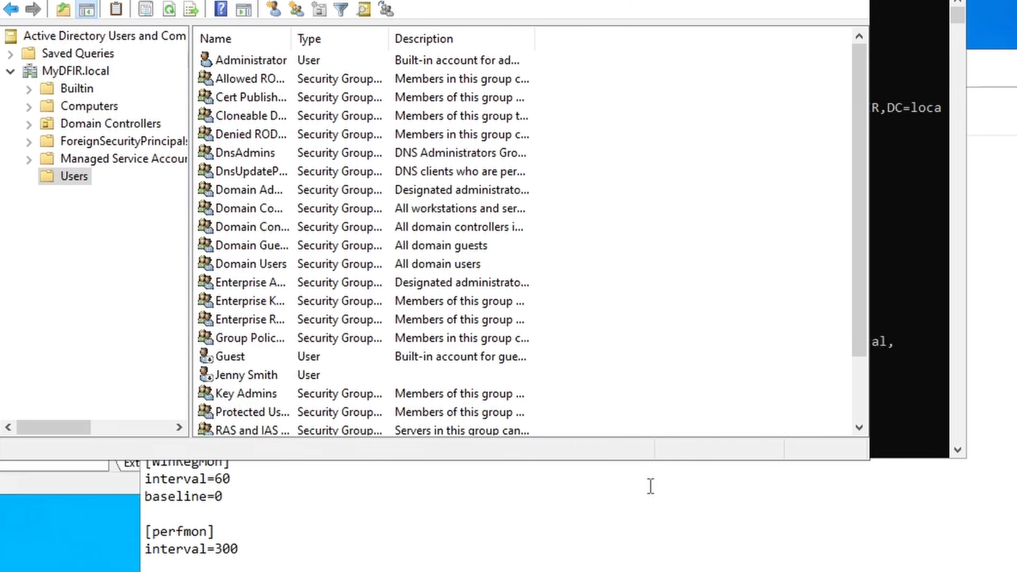
{"action": "left_click", "coordinate": [387, 376]}
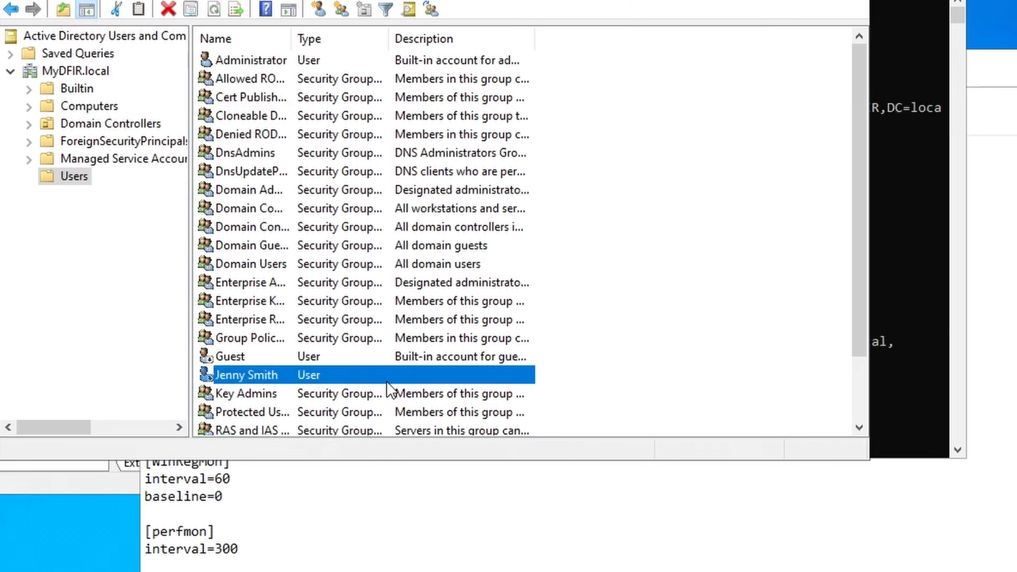